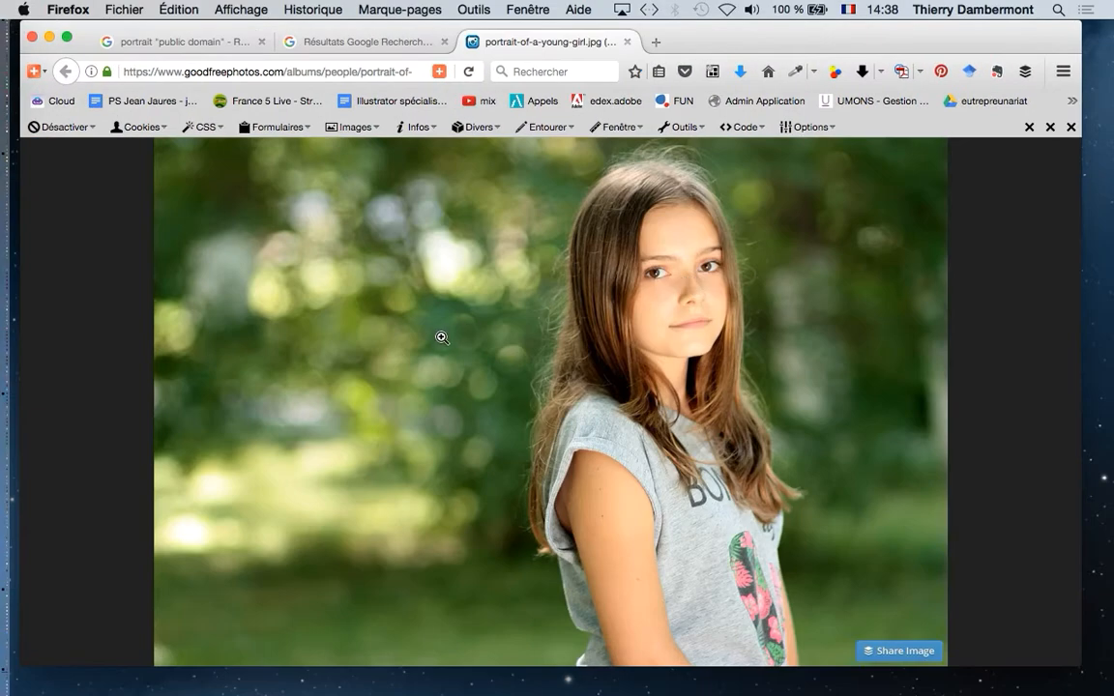
# Shorten the portrait image's web address on bitly.com in a new browser tab
pyautogui.click(230, 67)
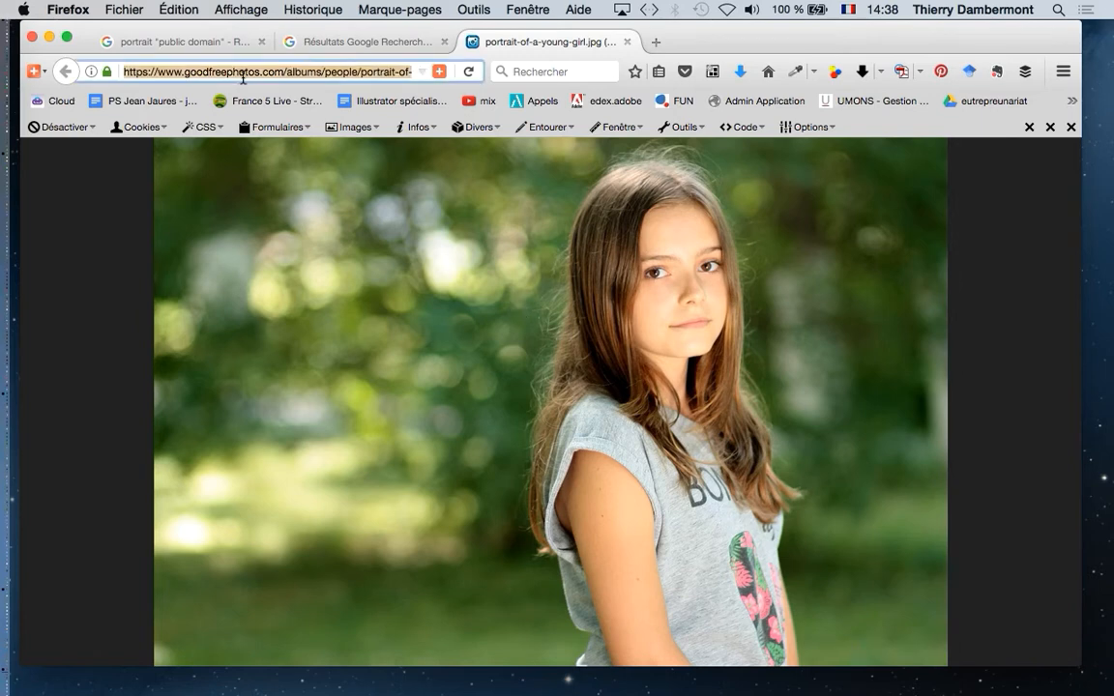
pyautogui.click(657, 42)
pyautogui.write('bitly.com/')
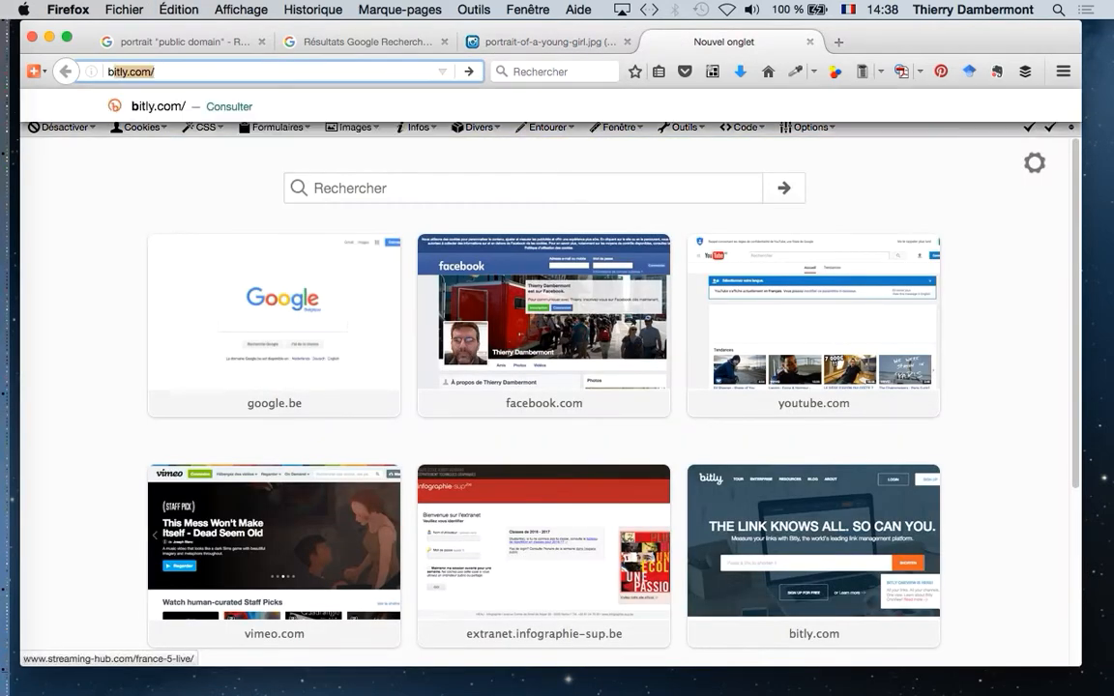
pyautogui.press('Return')
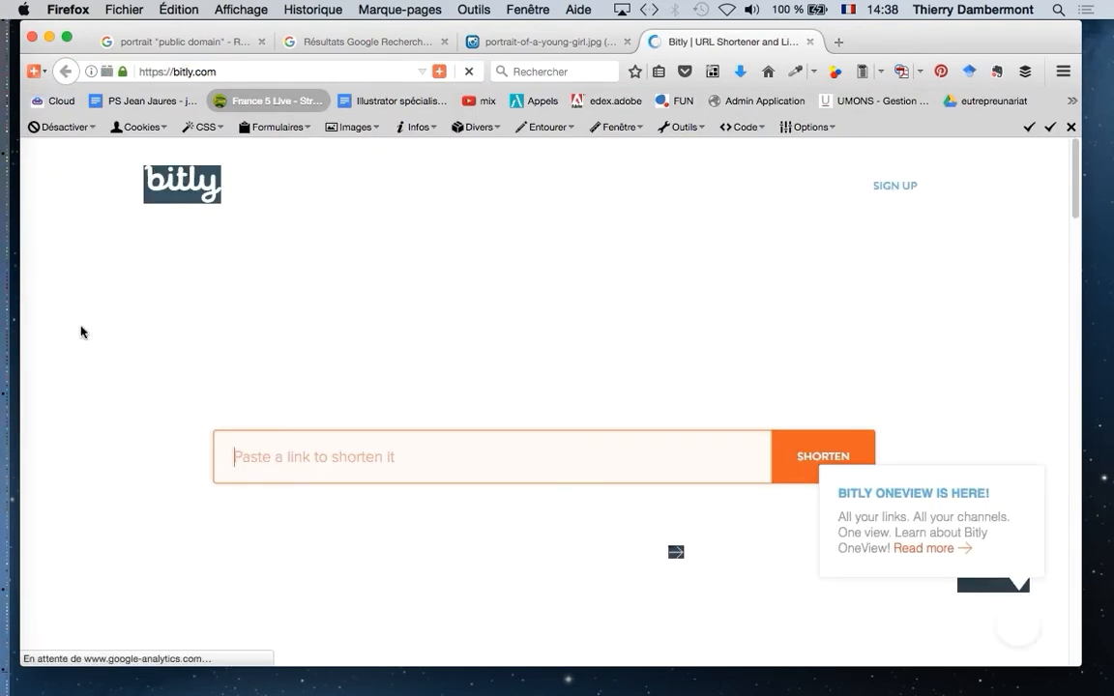
pyautogui.write('https://www.goodfreephotos.com/albums/people/portrait-of-a-young-girl.jpg')
pyautogui.click(803, 454)
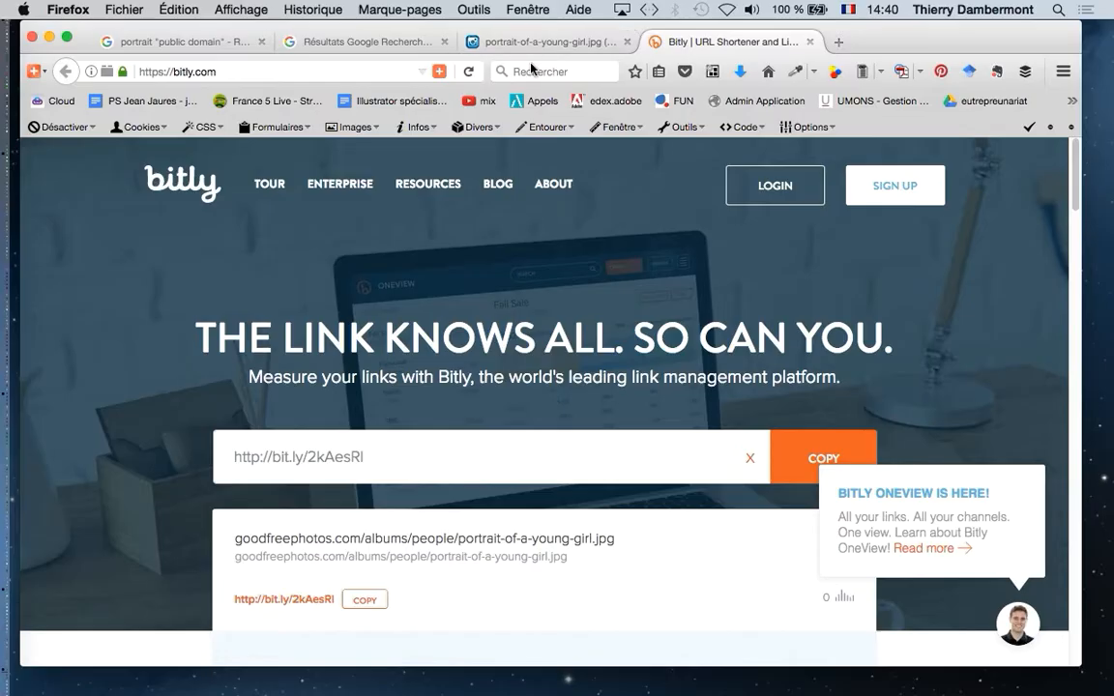
# Start saving the portrait image from its browser page and choose the quatrieme jour folder as the location
pyautogui.click(488, 42)
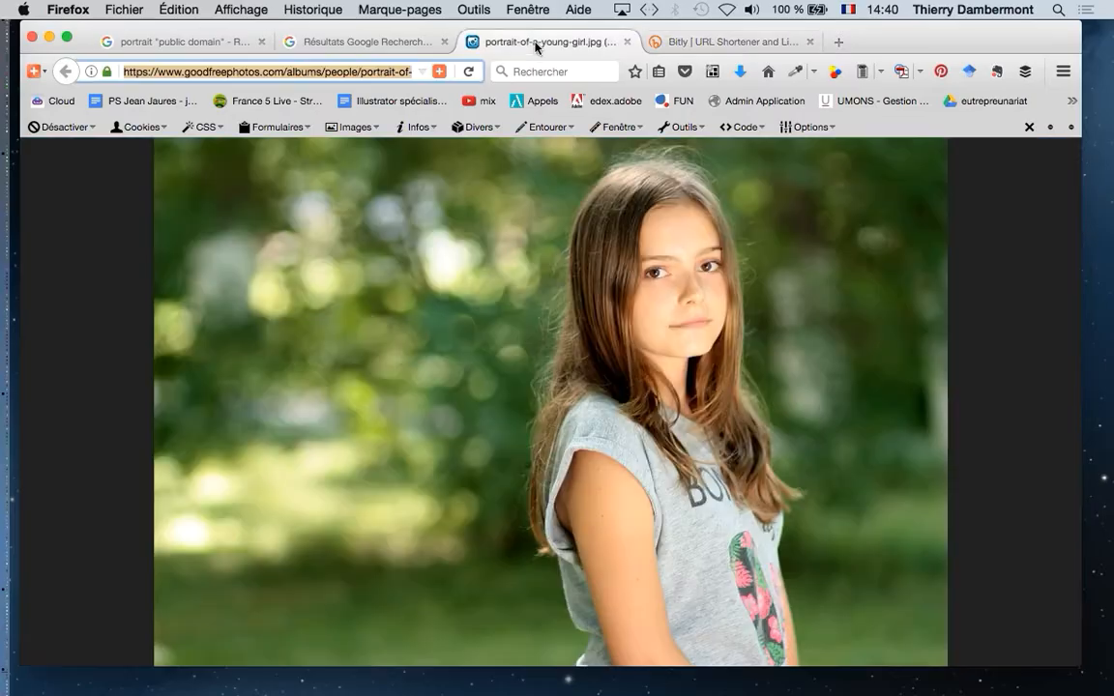
pyautogui.rightClick(591, 311)
pyautogui.click(629, 357)
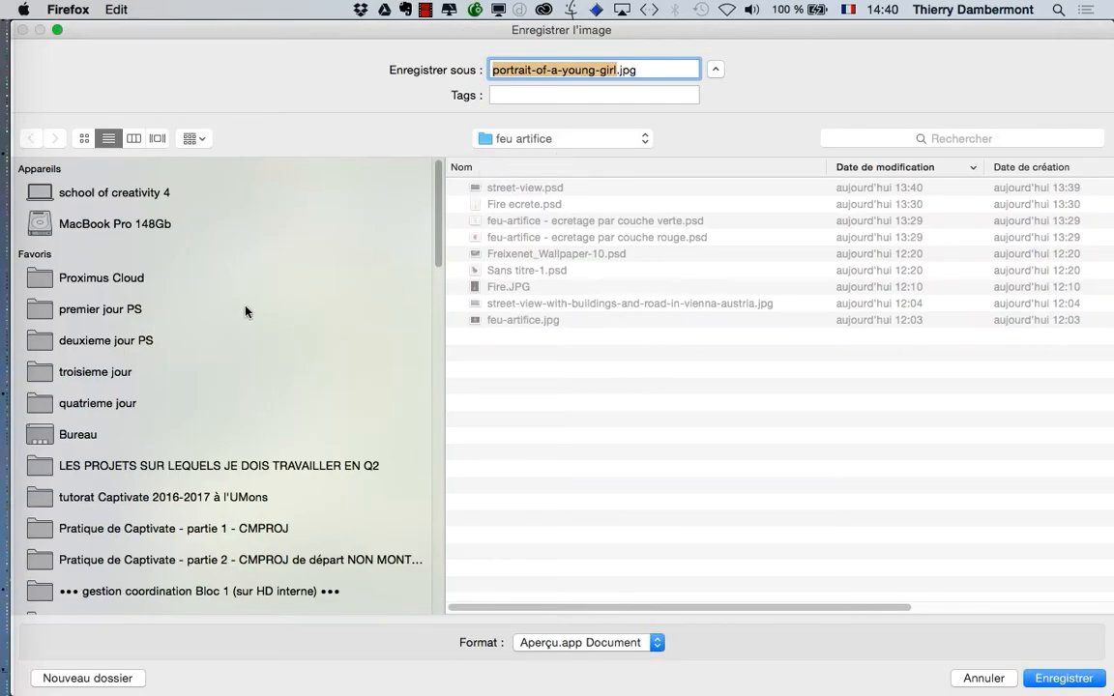
pyautogui.click(108, 407)
pyautogui.doubleClick(485, 185)
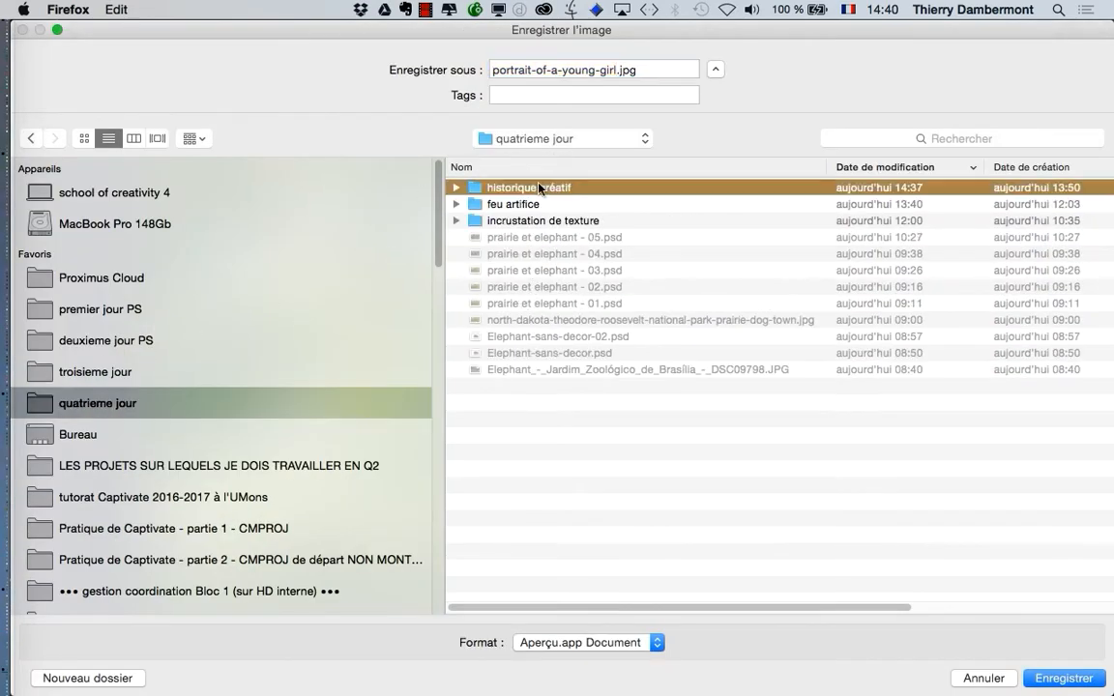
pyautogui.click(479, 138)
pyautogui.click(522, 155)
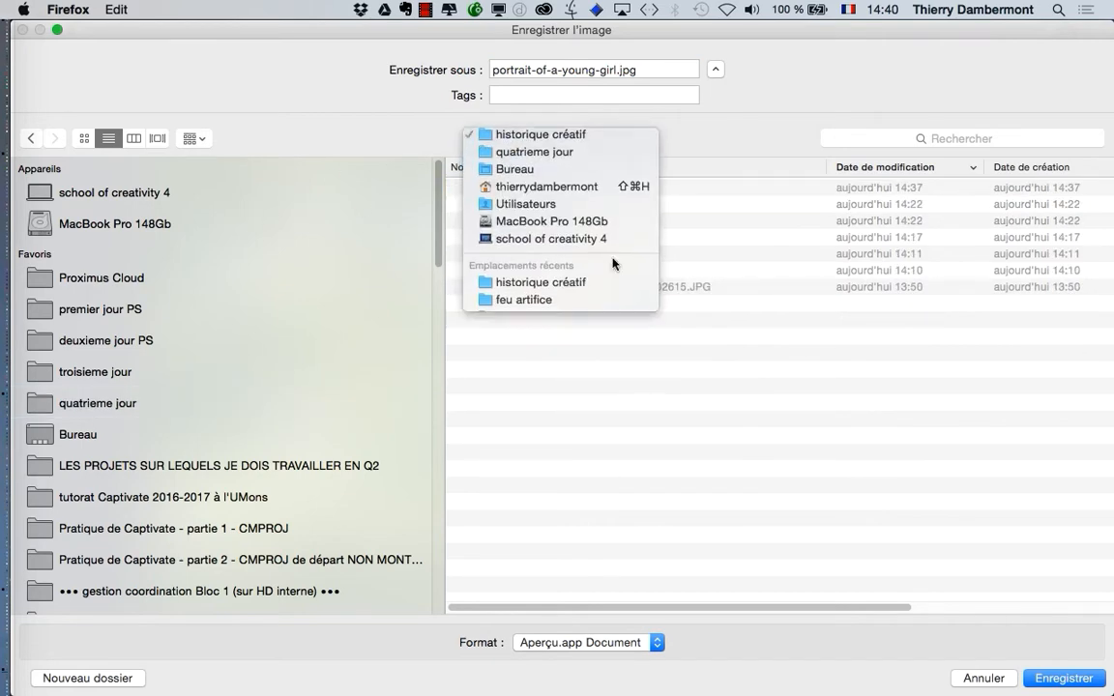
# Create a folder named "historique de retouche" in quatrieme jour and save portrait-of-a-young-girl.jpg in it
pyautogui.click(102, 679)
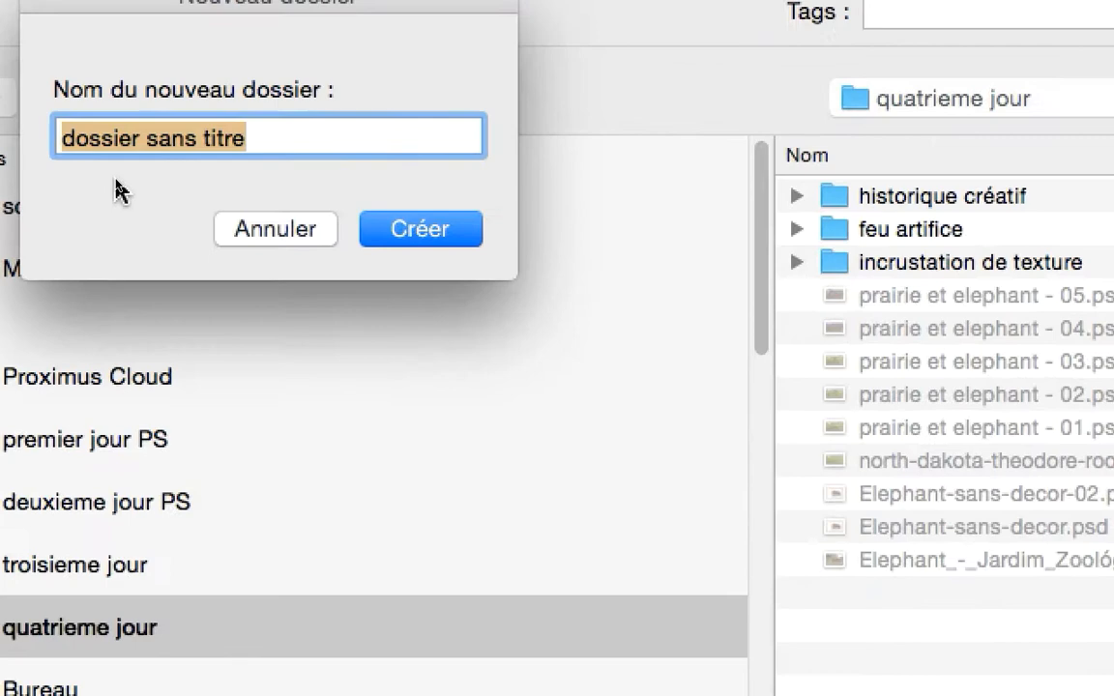
pyautogui.write('historique')
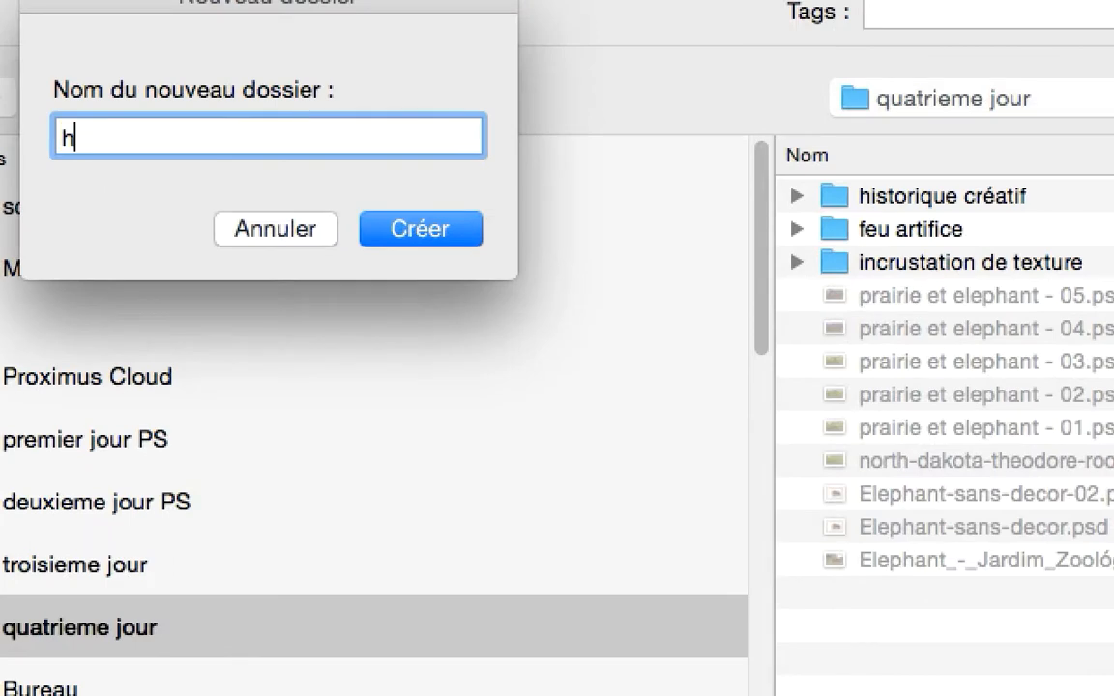
pyautogui.write(' de retouche')
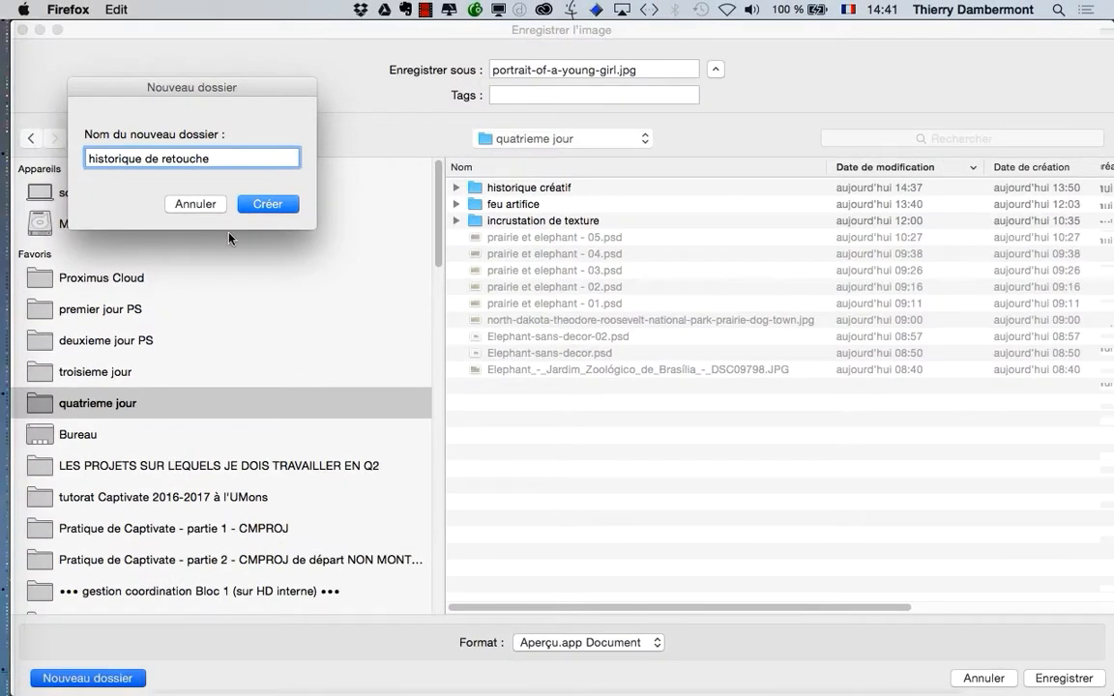
pyautogui.click(421, 228)
pyautogui.press('Return')
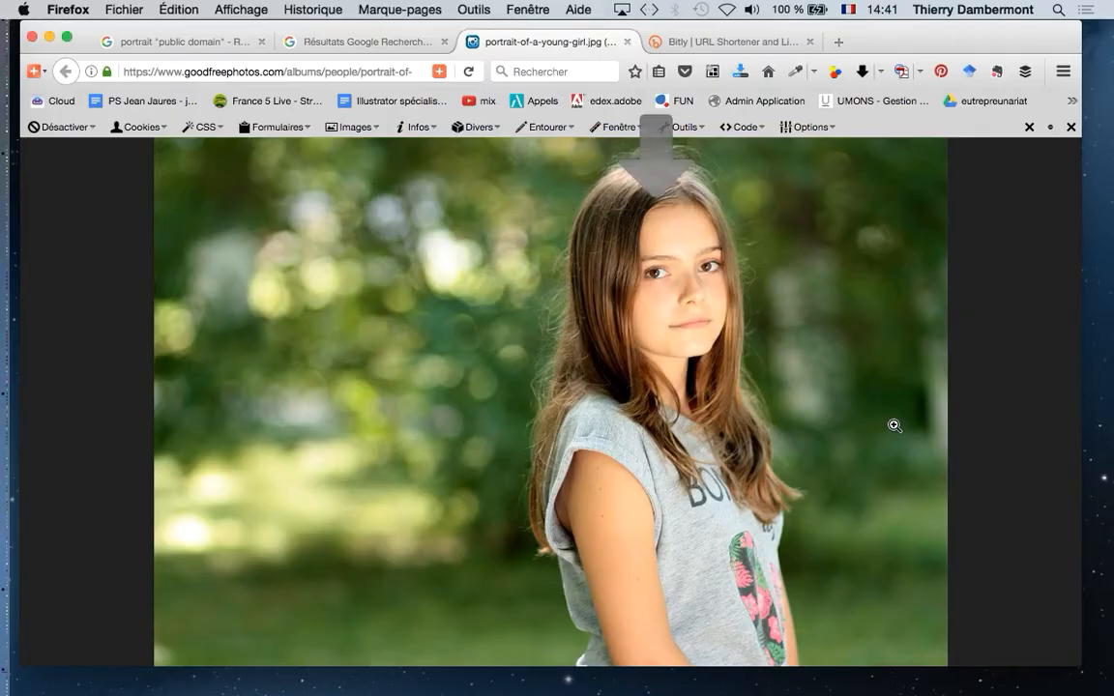
# Switch to Photoshop and open portrait-of-a-young-girl.jpg from the historique de retouche folder in quatrieme jour
pyautogui.click(48, 36)
pyautogui.press('super+Tab')
pyautogui.press('super+Tab')
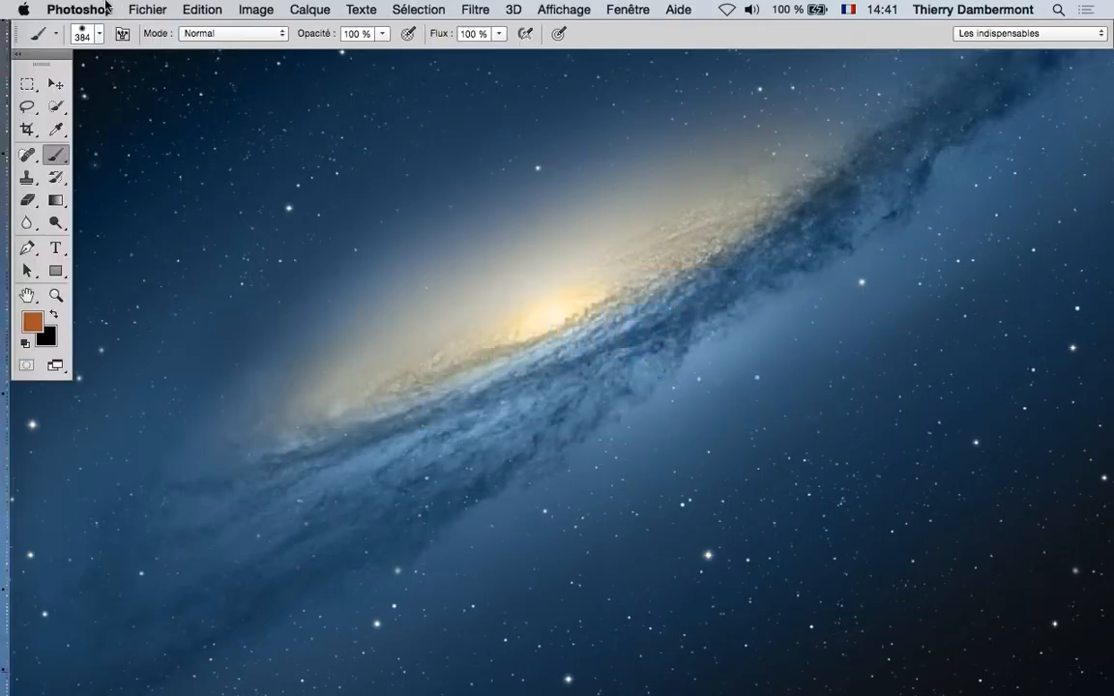
pyautogui.click(147, 10)
pyautogui.click(159, 29)
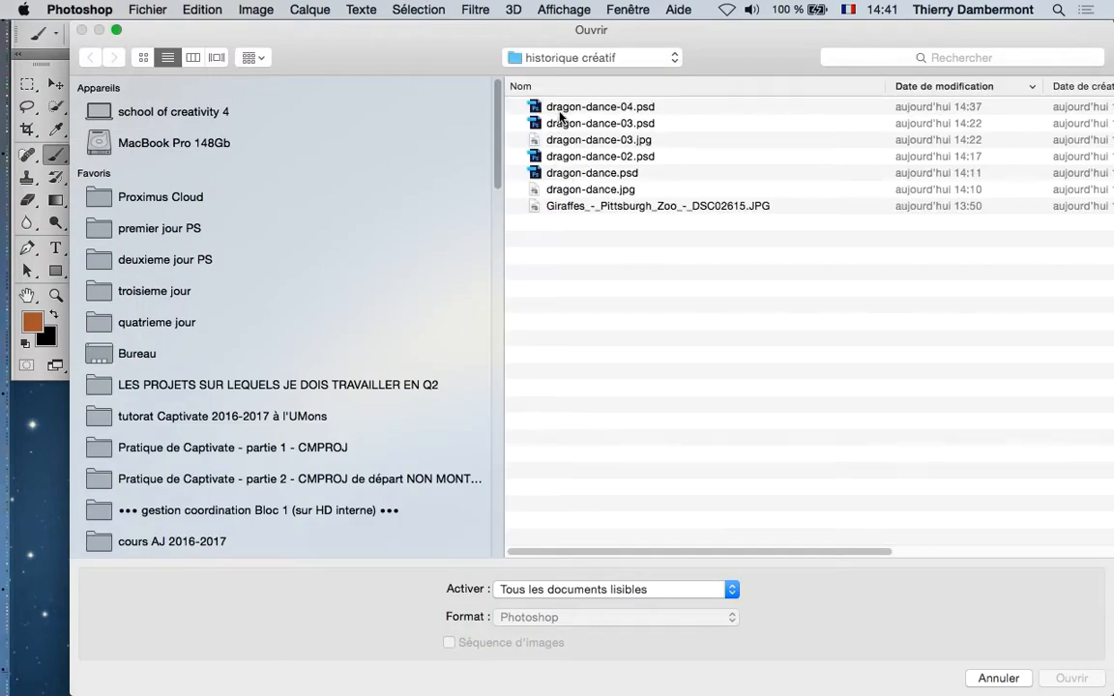
pyautogui.click(174, 323)
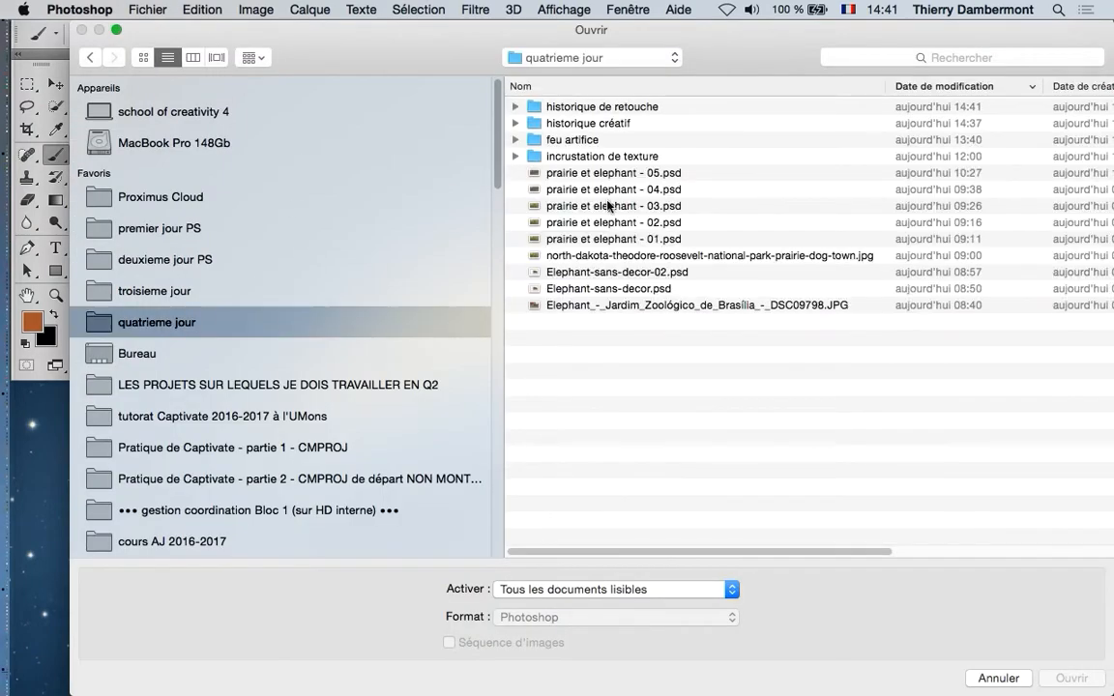
pyautogui.doubleClick(561, 106)
pyautogui.click(591, 109)
pyautogui.click(1069, 678)
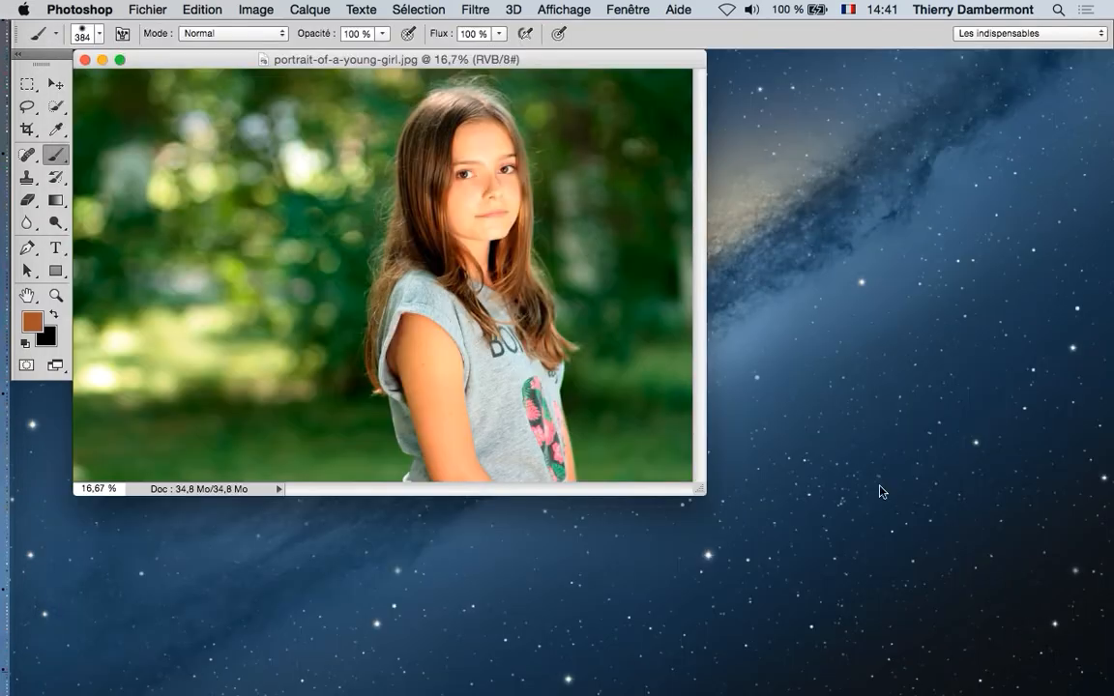
# Display the portrait full screen with the menu bar and assign it the sRGB IEC61966-2.1 profile
pyautogui.press('f')
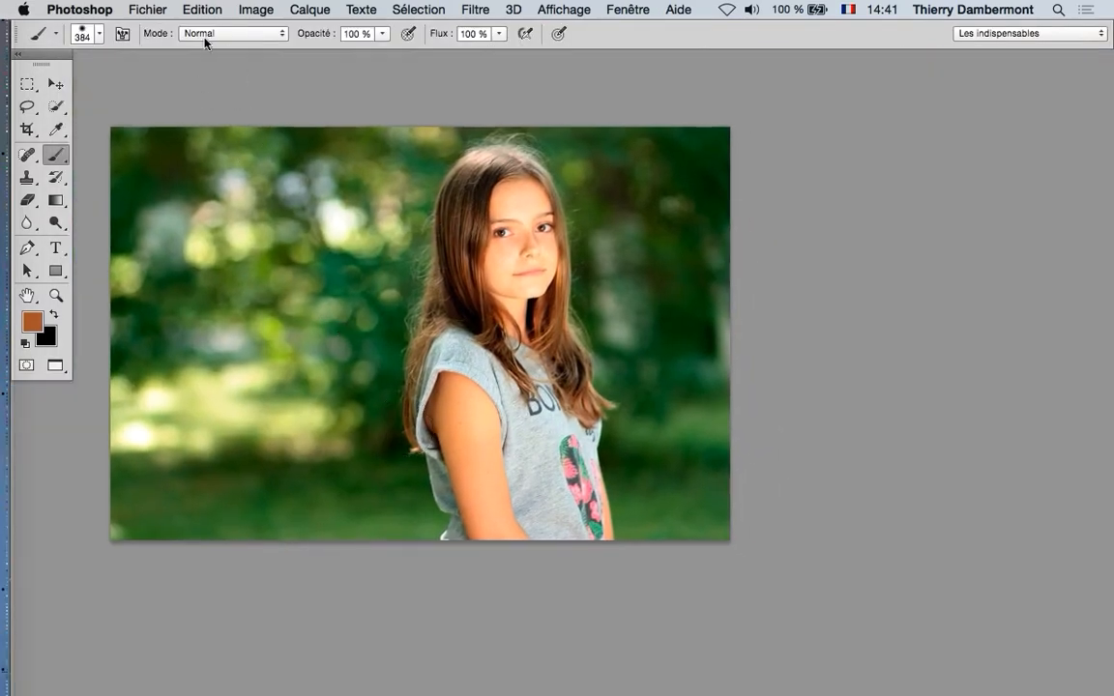
pyautogui.click(198, 10)
pyautogui.click(247, 603)
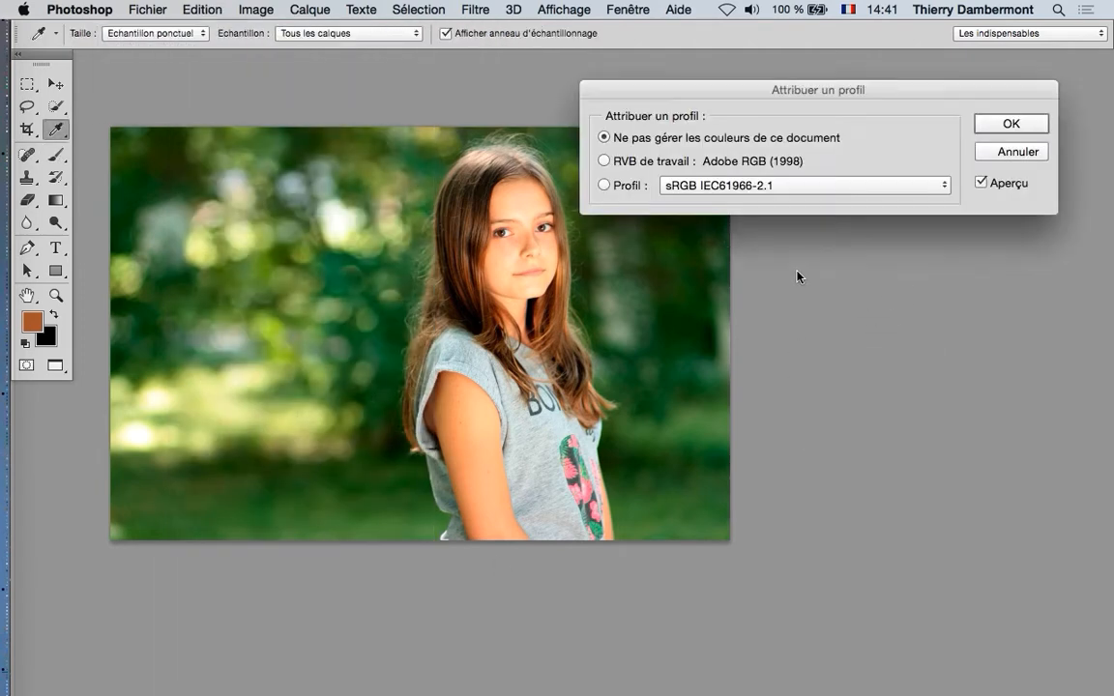
pyautogui.click(631, 186)
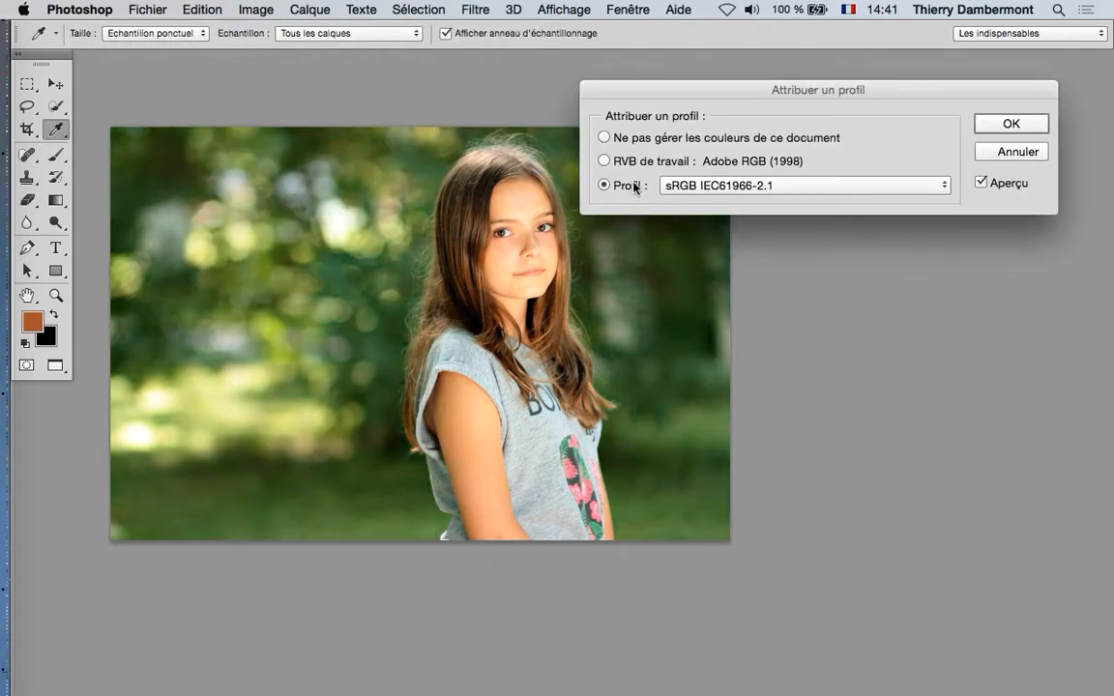
pyautogui.click(1006, 125)
pyautogui.press('b')
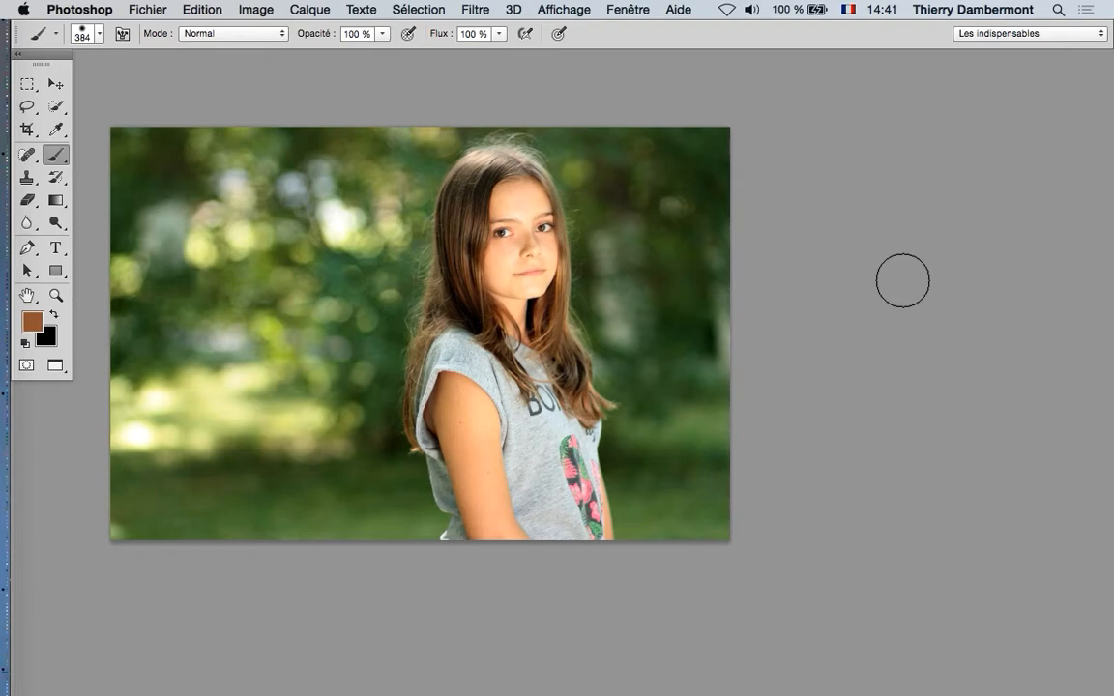
# Examine the working spaces and colour management policies in the Color Settings, and close them without changes
pyautogui.click(182, 9)
pyautogui.click(255, 590)
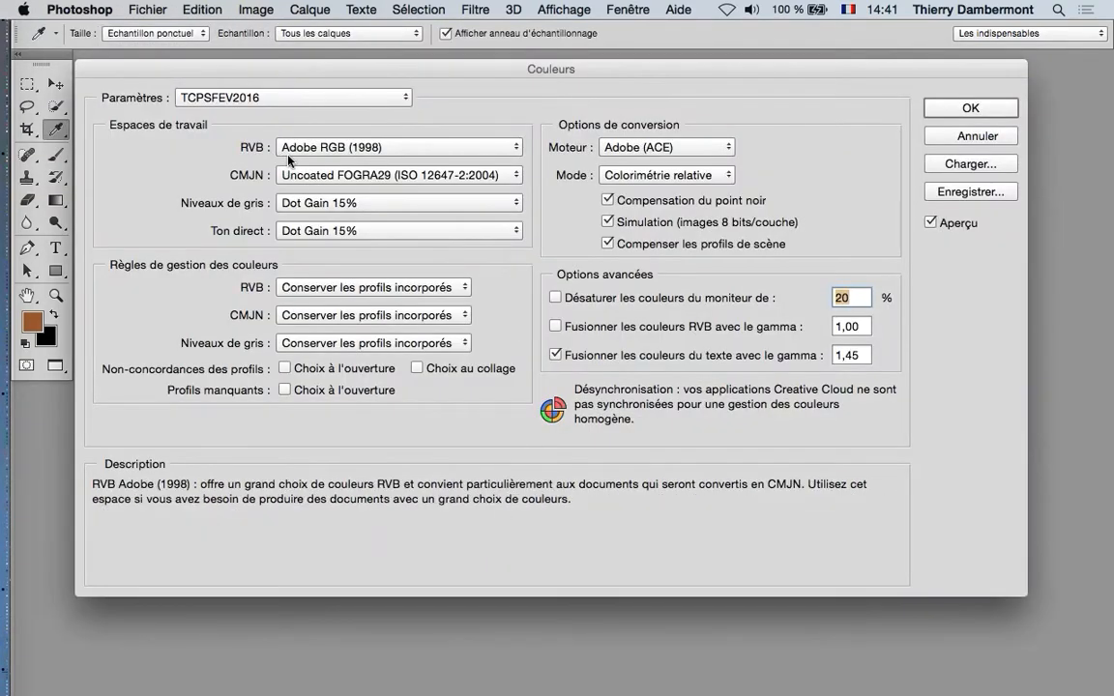
pyautogui.press('alt')
pyautogui.press('alt')
pyautogui.click(968, 140)
pyautogui.press('b')
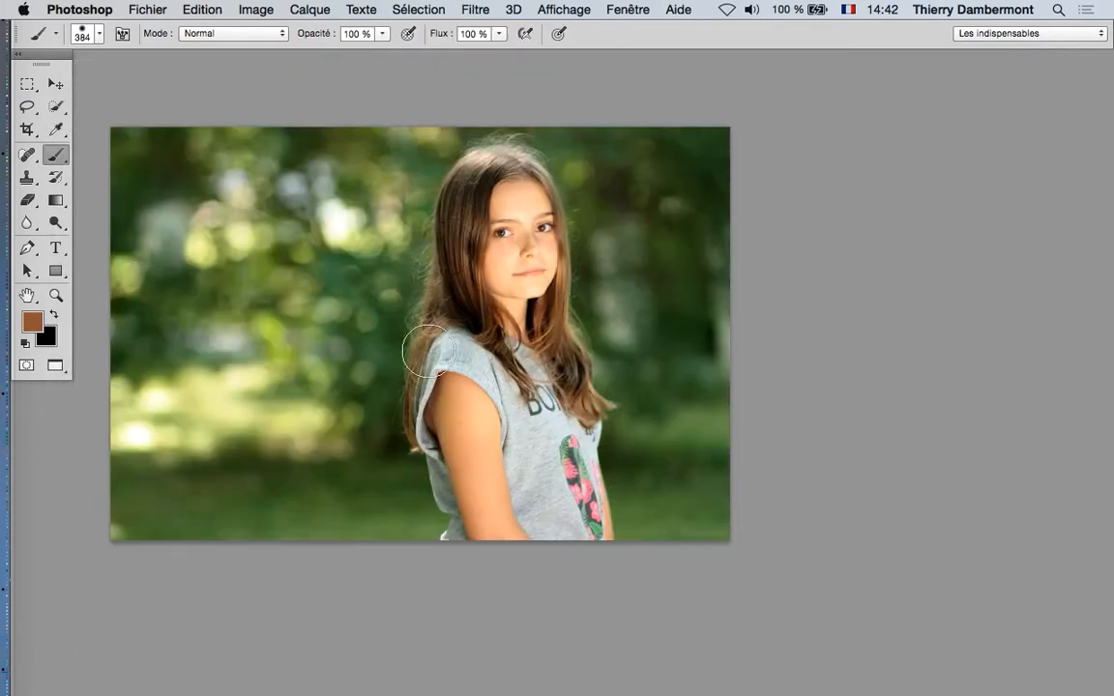
# Save the portrait in Photoshop format in the historique de retouche folder and show the History panel
pyautogui.click(145, 9)
pyautogui.click(202, 196)
pyautogui.click(579, 509)
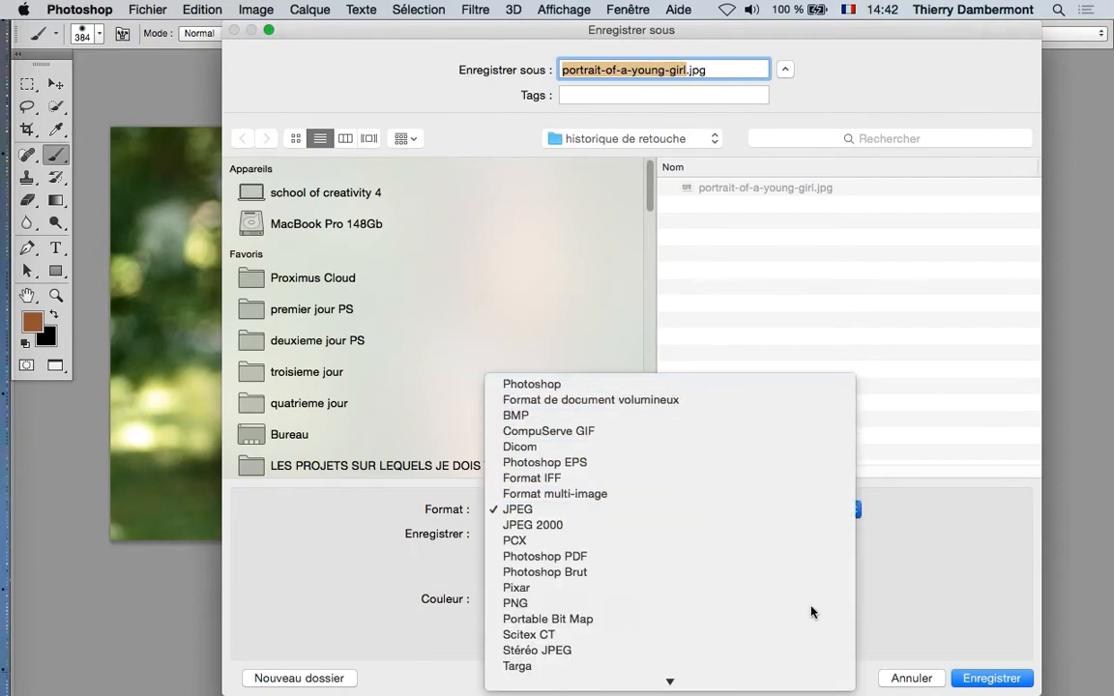
pyautogui.click(532, 384)
pyautogui.click(991, 678)
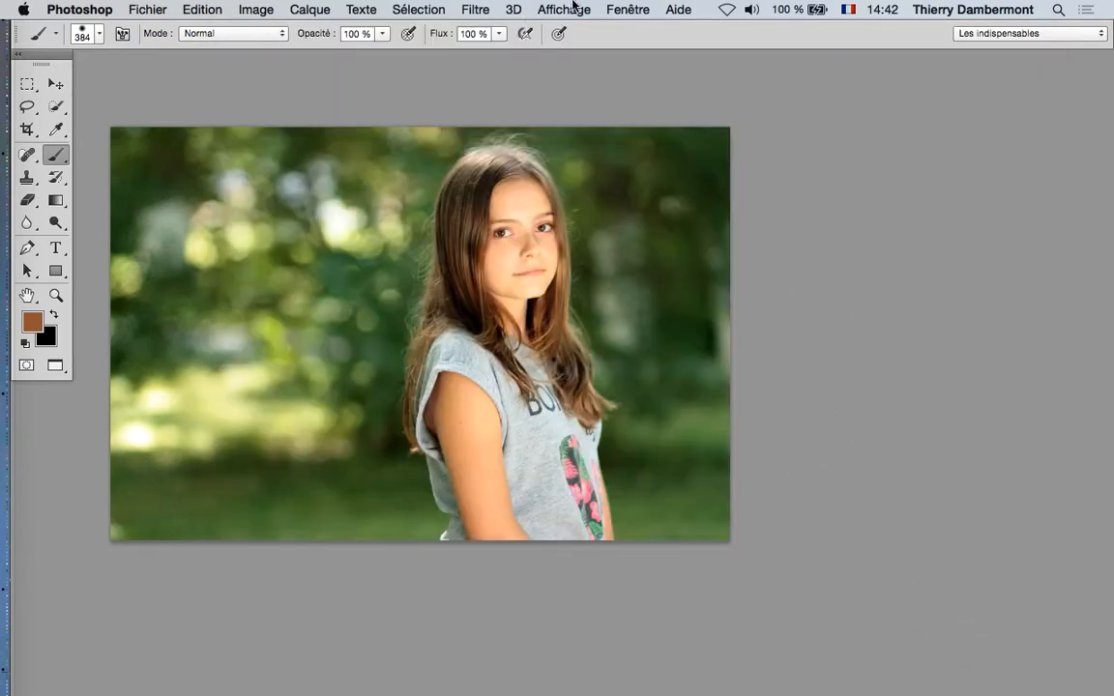
pyautogui.click(627, 10)
pyautogui.click(689, 324)
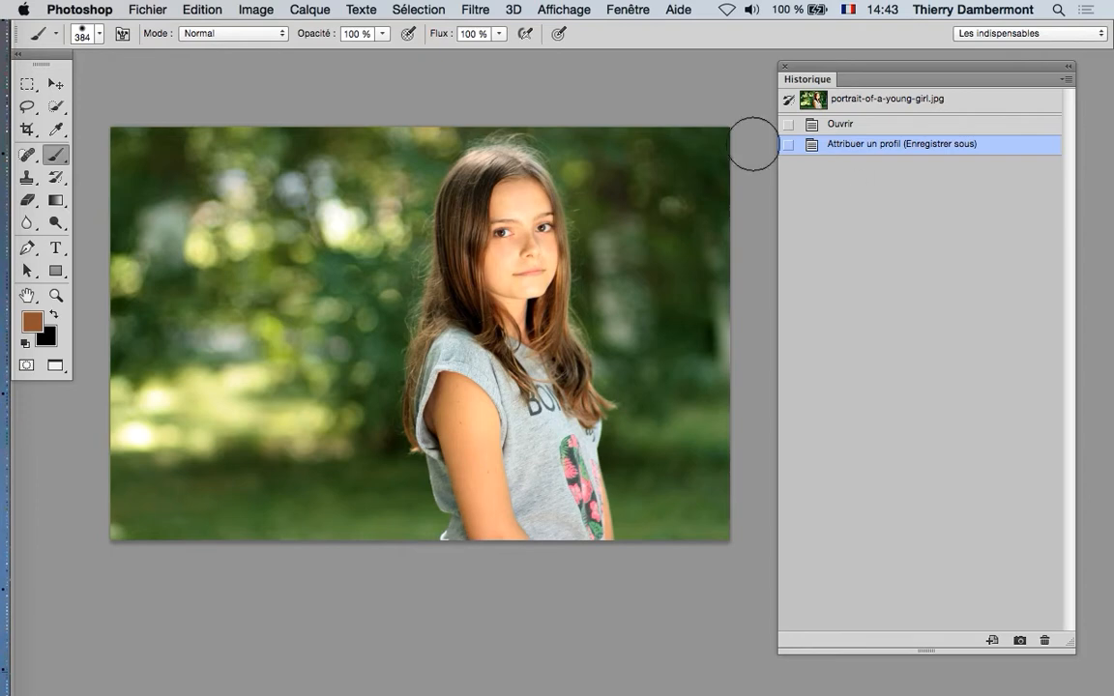
# Try darkening the whole portrait with Levels using an RGB midtone input of 0.53, and undo the adjustment
pyautogui.click(255, 10)
pyautogui.moveTo(285, 61)
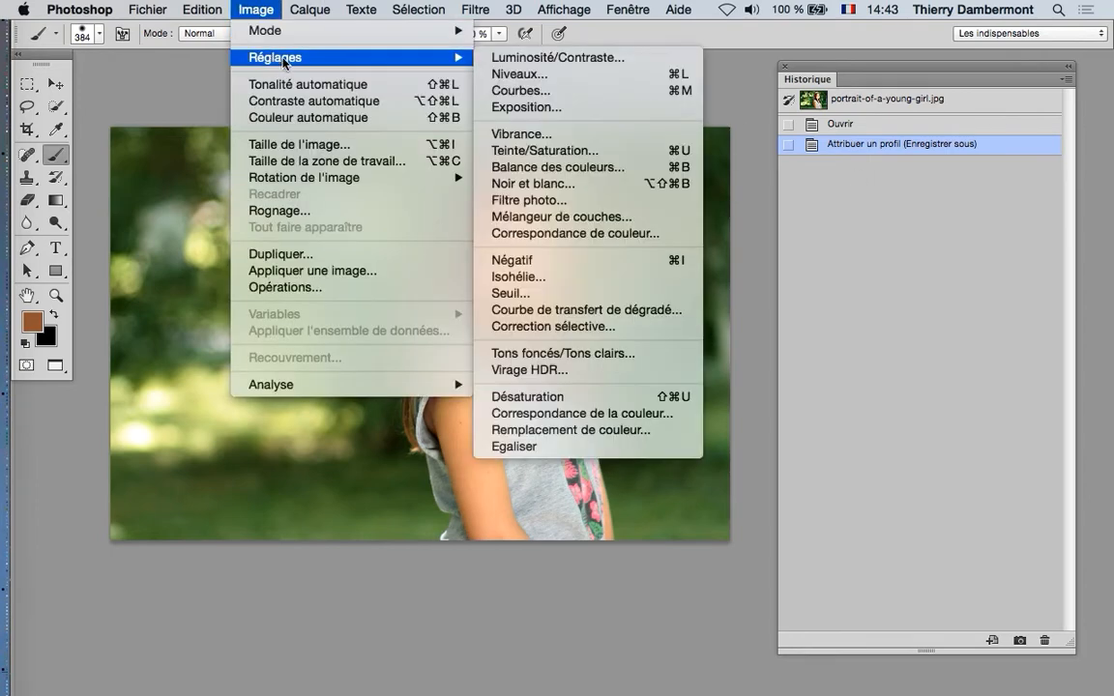
pyautogui.click(518, 75)
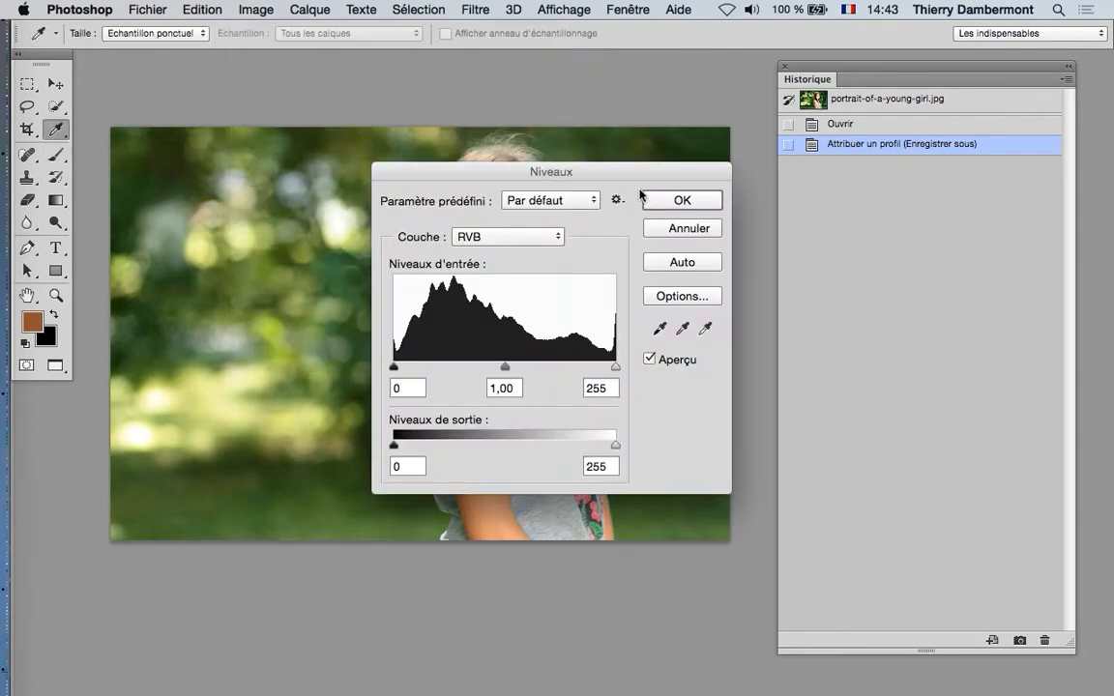
pyautogui.moveTo(626, 177); pyautogui.dragTo(945, 209)
pyautogui.moveTo(824, 399); pyautogui.dragTo(944, 408)
pyautogui.press('alt')
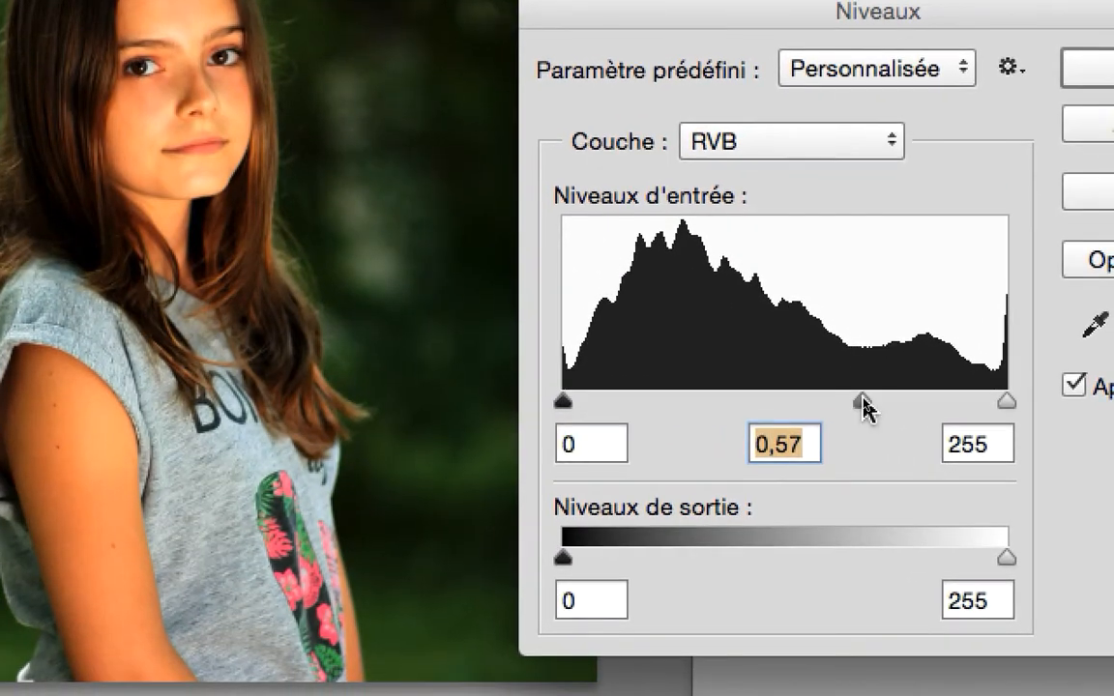
pyautogui.moveTo(864, 406); pyautogui.dragTo(867, 405)
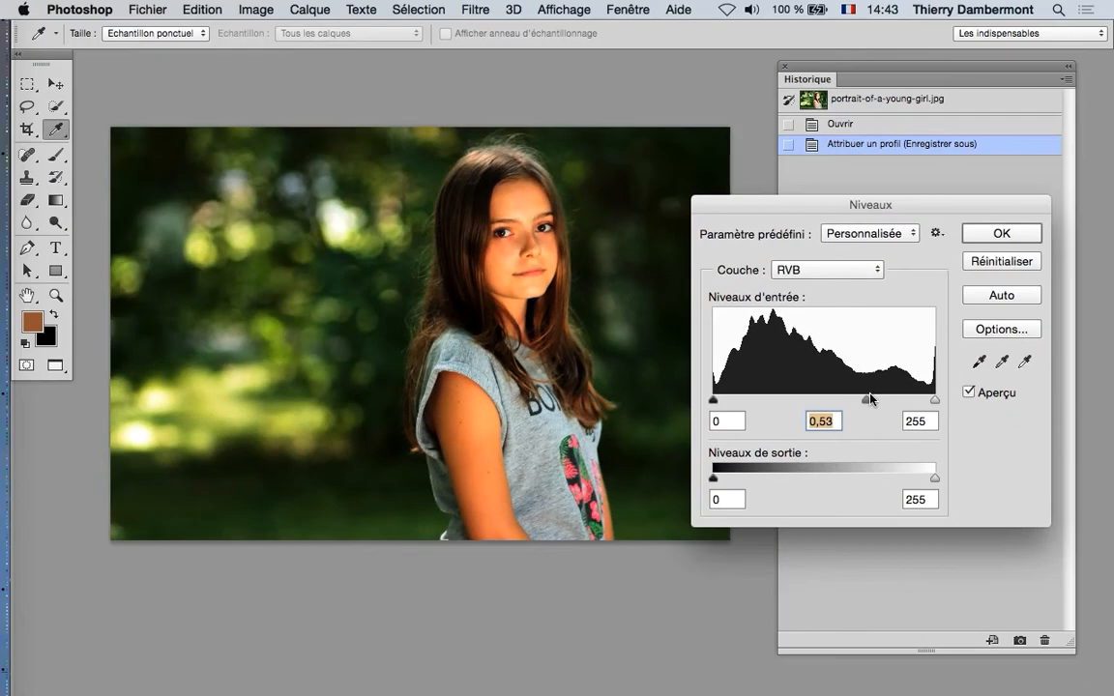
pyautogui.click(996, 232)
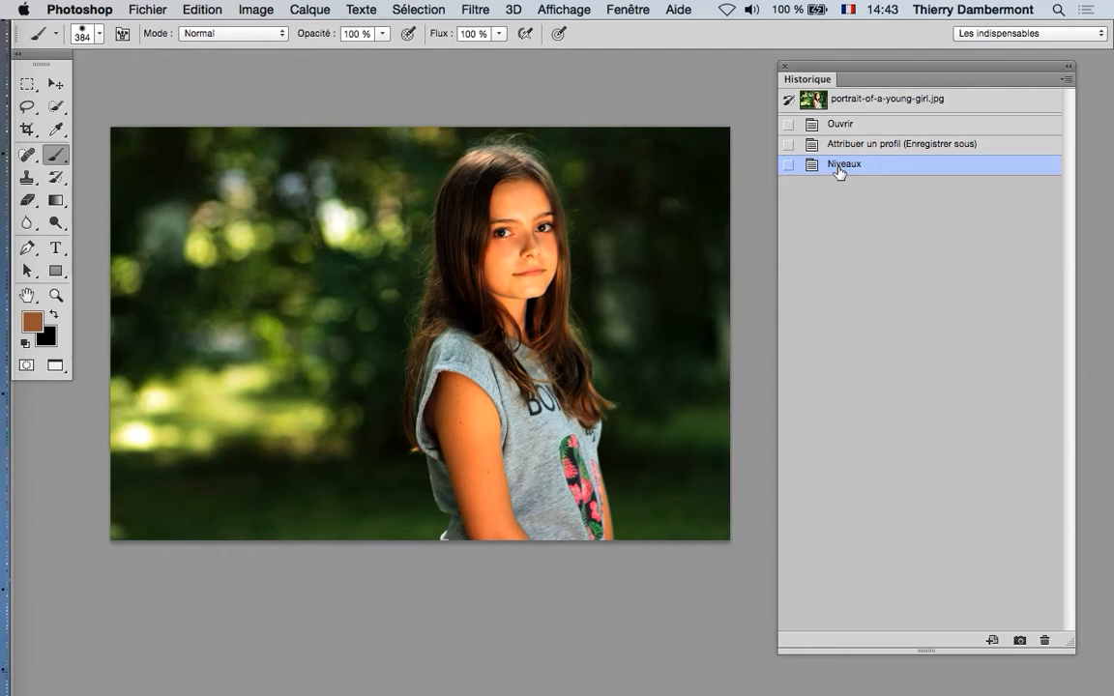
pyautogui.press('super+z')
# Darken the whole portrait with a Levels adjustment using an RGB midtone input of 0.48
pyautogui.click(253, 10)
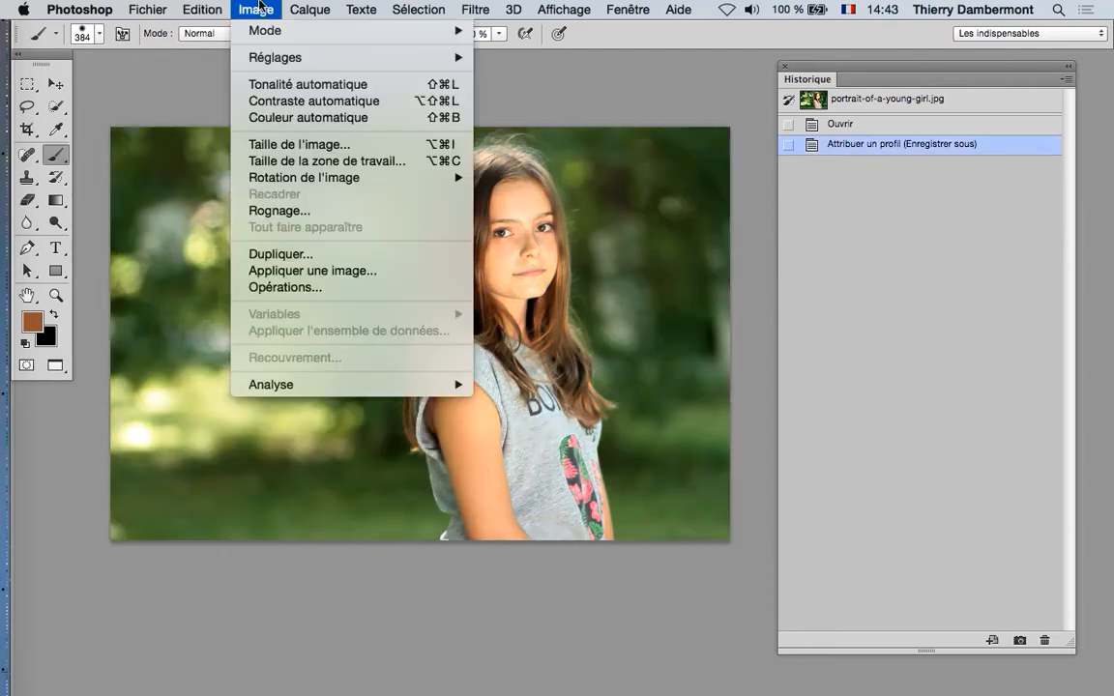
pyautogui.moveTo(277, 58)
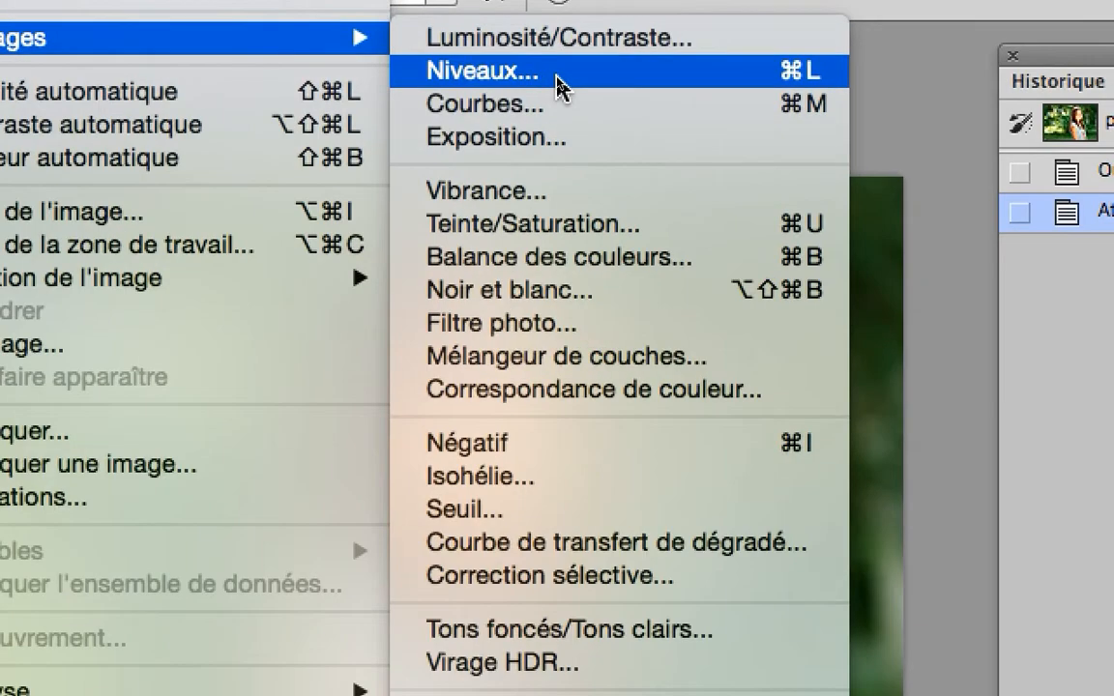
pyautogui.click(557, 82)
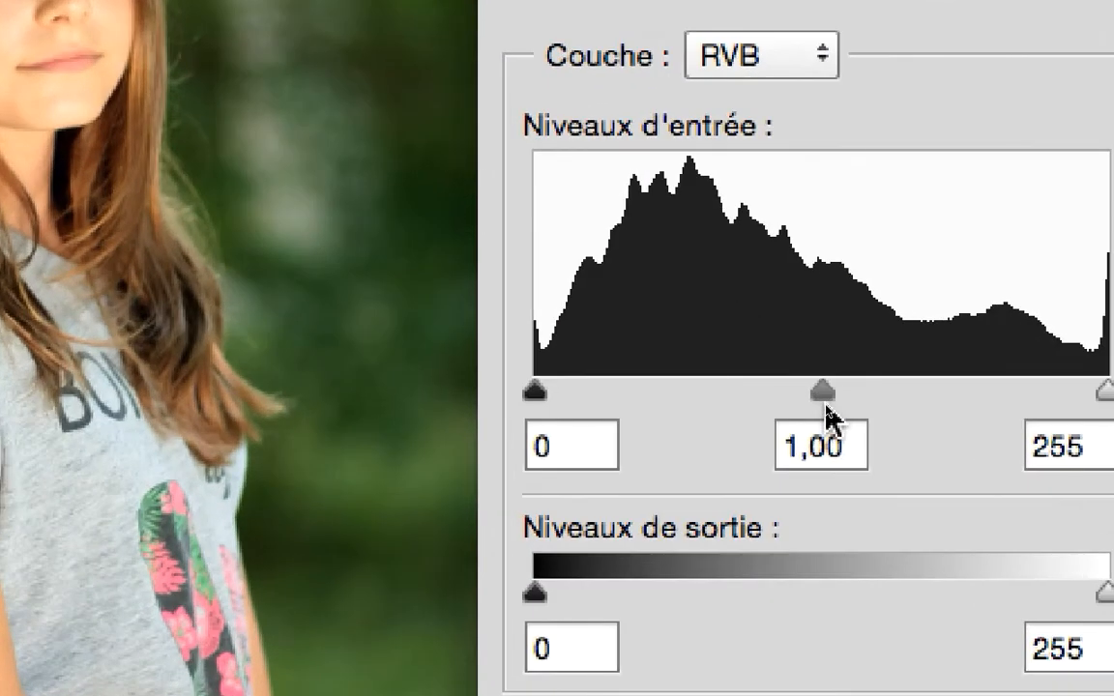
pyautogui.moveTo(827, 418); pyautogui.dragTo(741, 405)
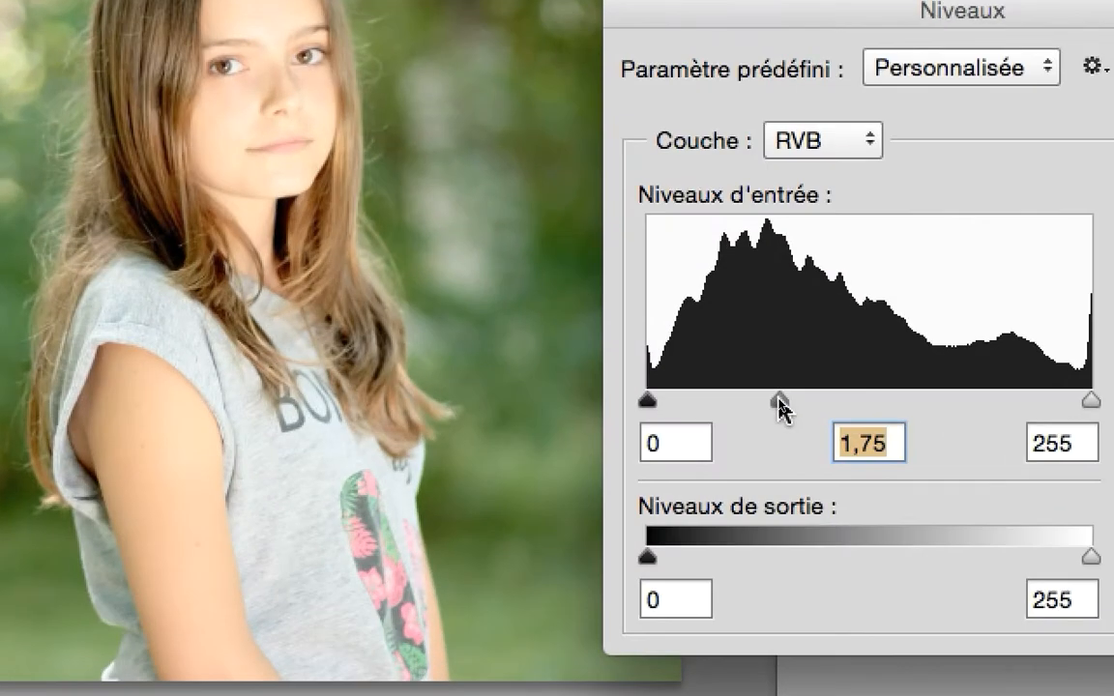
pyautogui.moveTo(780, 410); pyautogui.dragTo(964, 410)
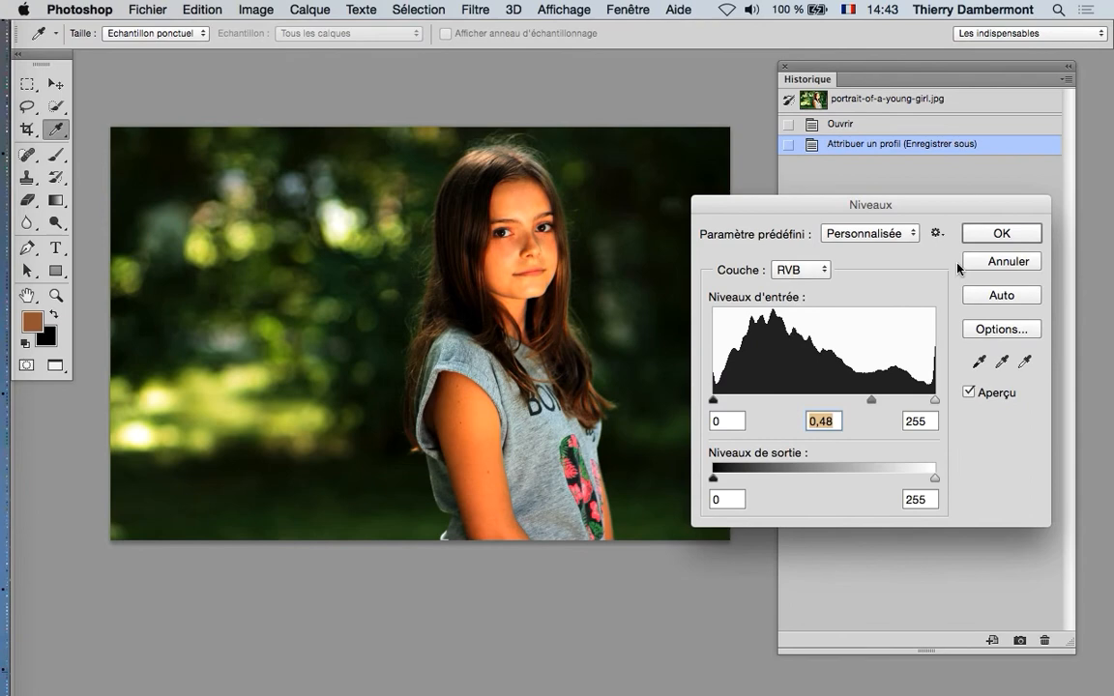
pyautogui.click(1001, 233)
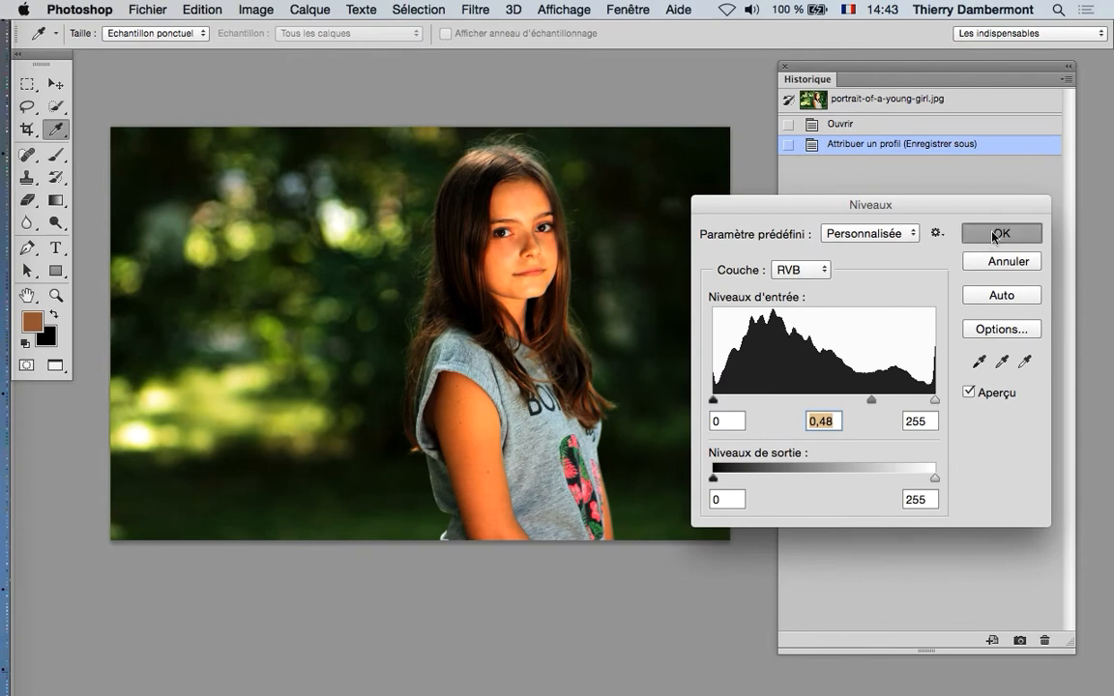
# Set the profile-assignment state as the history source and paint over the girl with the History Brush at 52% opacity
pyautogui.press('b')
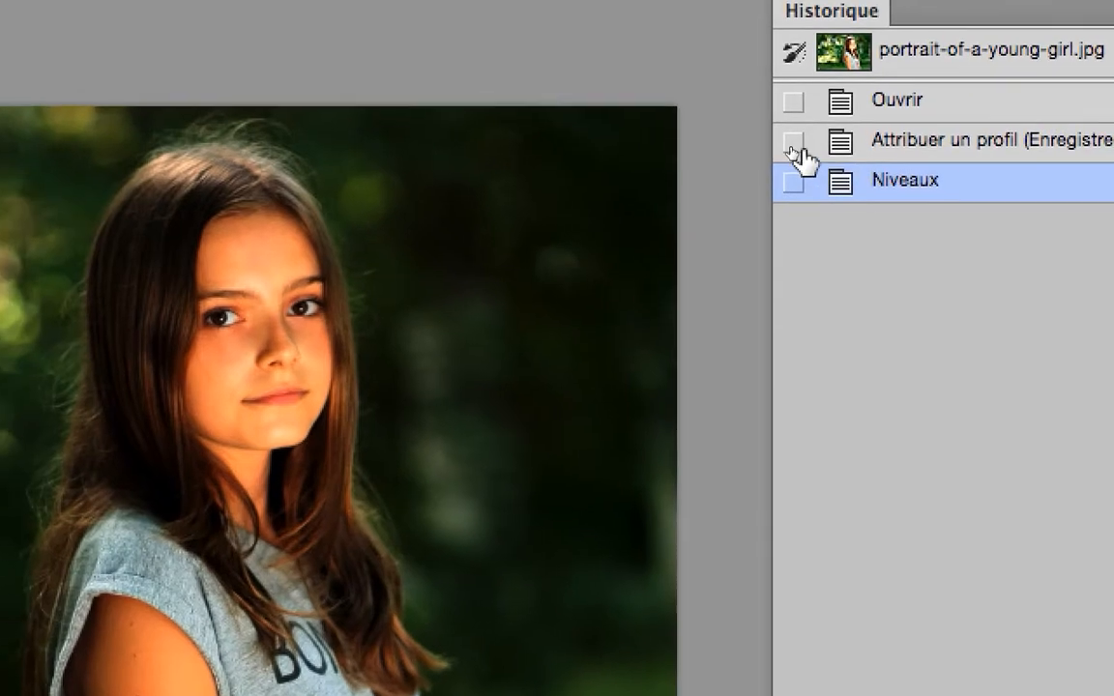
pyautogui.click(801, 148)
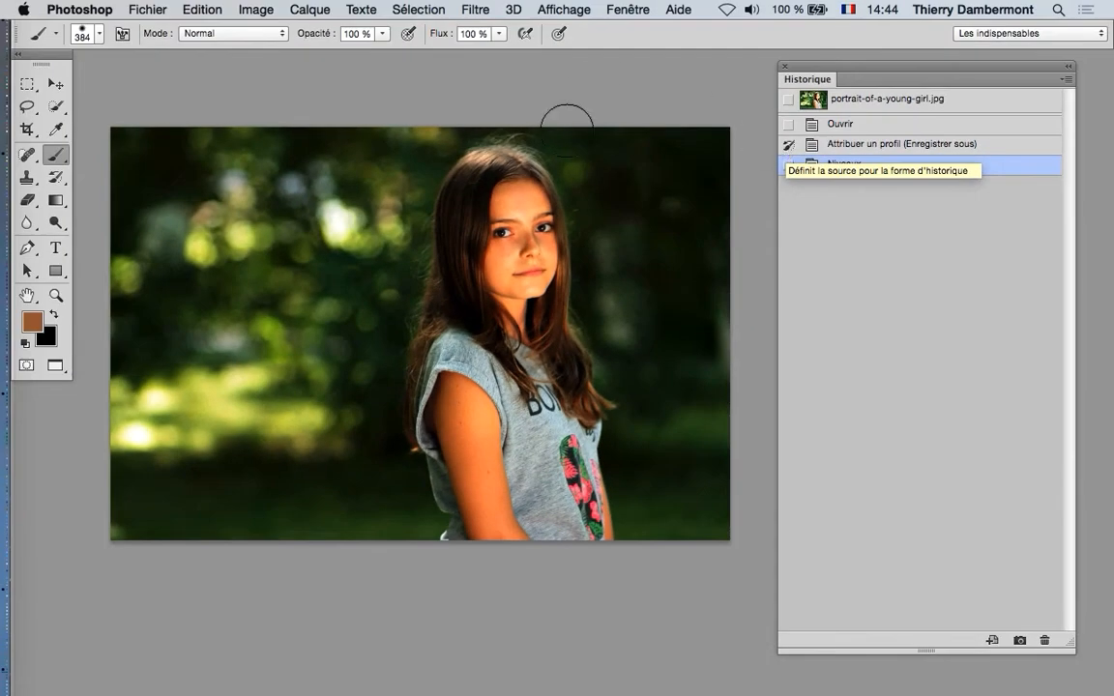
pyautogui.click(55, 179)
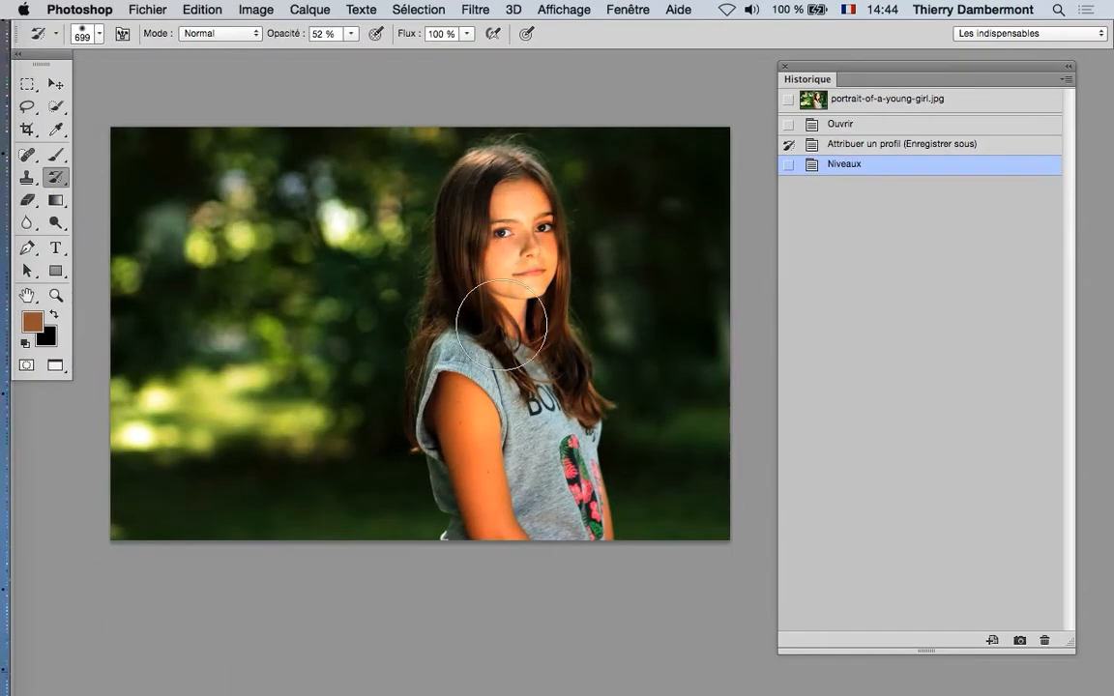
pyautogui.moveTo(472, 398)
pyautogui.mouseDown()
pyautogui.moveTo(530, 369)
pyautogui.moveTo(485, 387)
pyautogui.mouseUp()
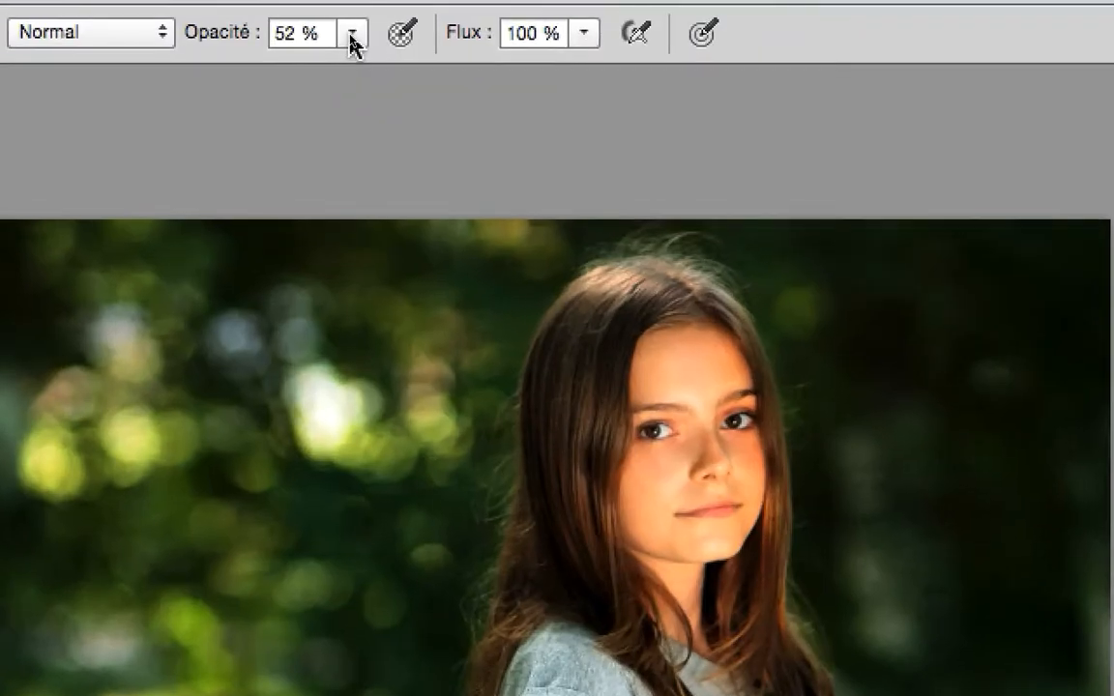
# Set the History Brush opacity to 100% and paint the original lighting back over the girl's face, hair and body
pyautogui.click(352, 35)
pyautogui.moveTo(354, 49); pyautogui.dragTo(421, 49)
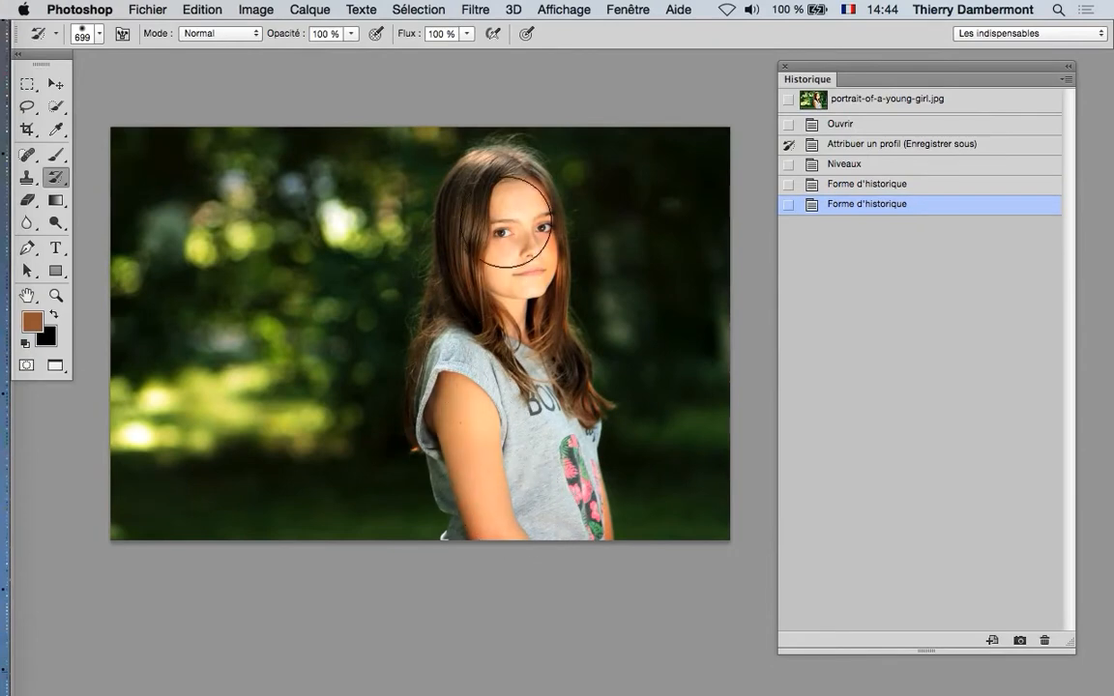
pyautogui.moveTo(517, 224); pyautogui.dragTo(526, 242)
pyautogui.moveTo(551, 380)
pyautogui.mouseDown()
pyautogui.moveTo(508, 218)
pyautogui.moveTo(448, 248)
pyautogui.moveTo(411, 442)
pyautogui.moveTo(510, 582)
pyautogui.mouseUp()
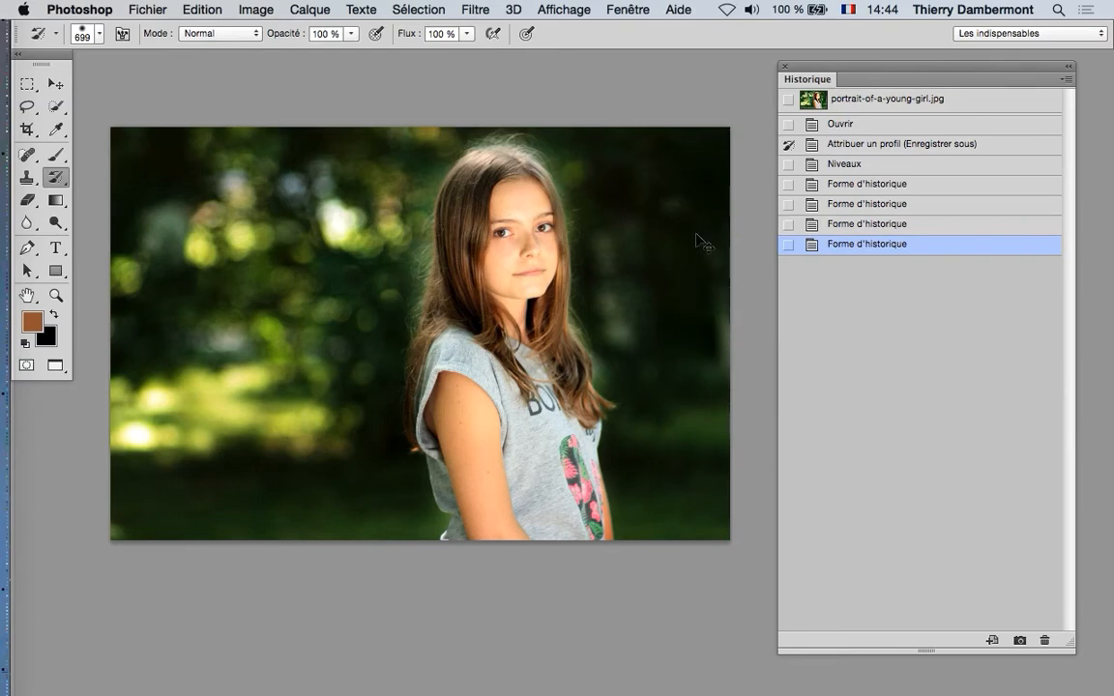
# Sharpen the portrait with Unsharp Mask at 225% amount, 1.9 pixels radius and threshold 0, judging the effect on the face
pyautogui.scroll(5, 472, 268)
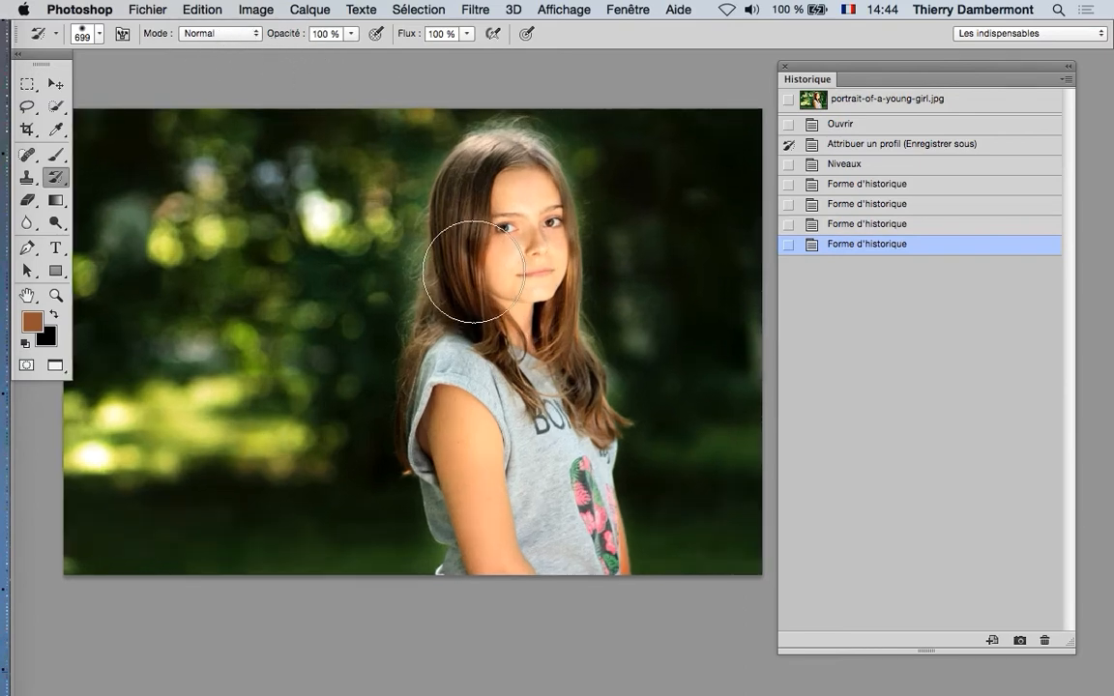
pyautogui.scroll(3, 515, 259)
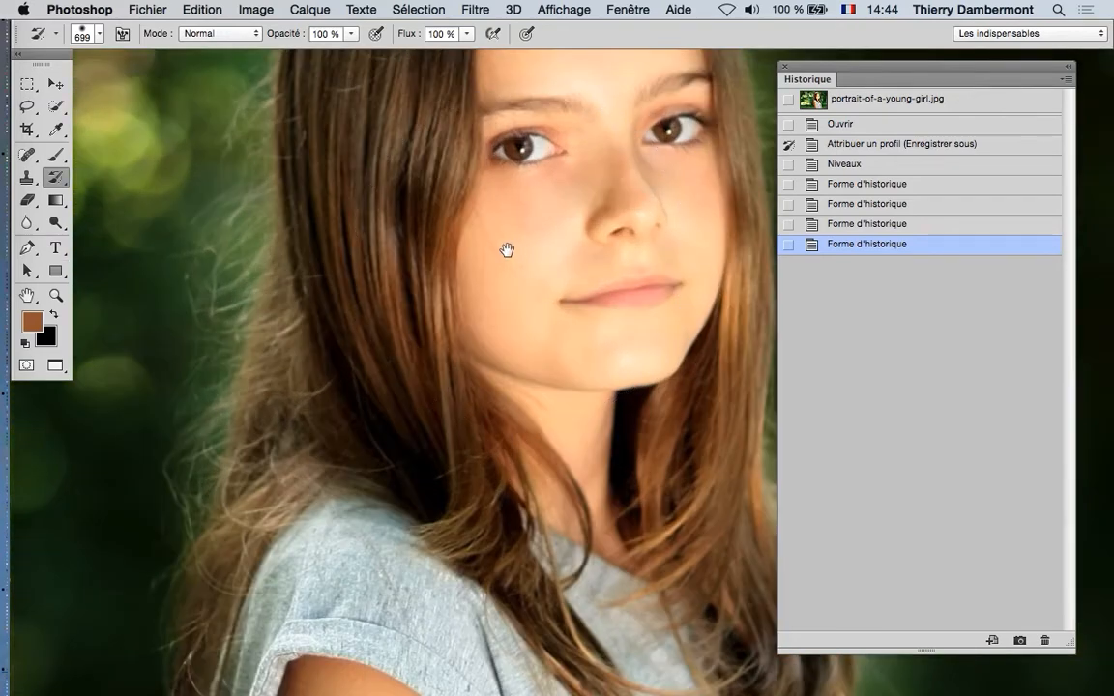
pyautogui.moveTo(507, 248); pyautogui.dragTo(303, 377)
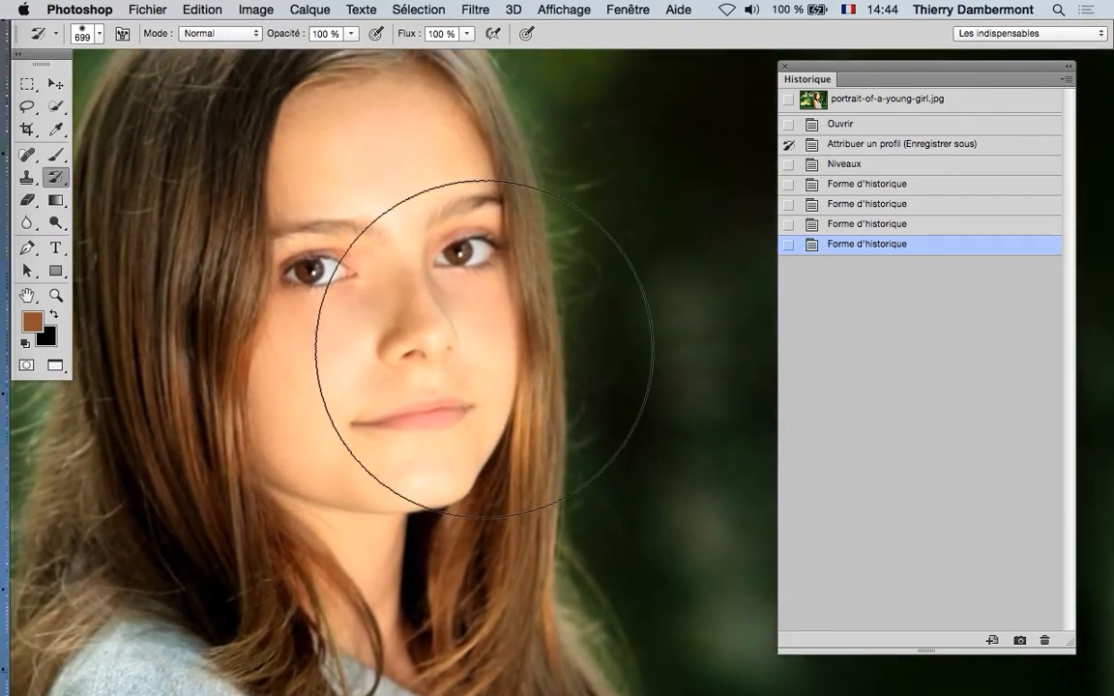
pyautogui.click(485, 12)
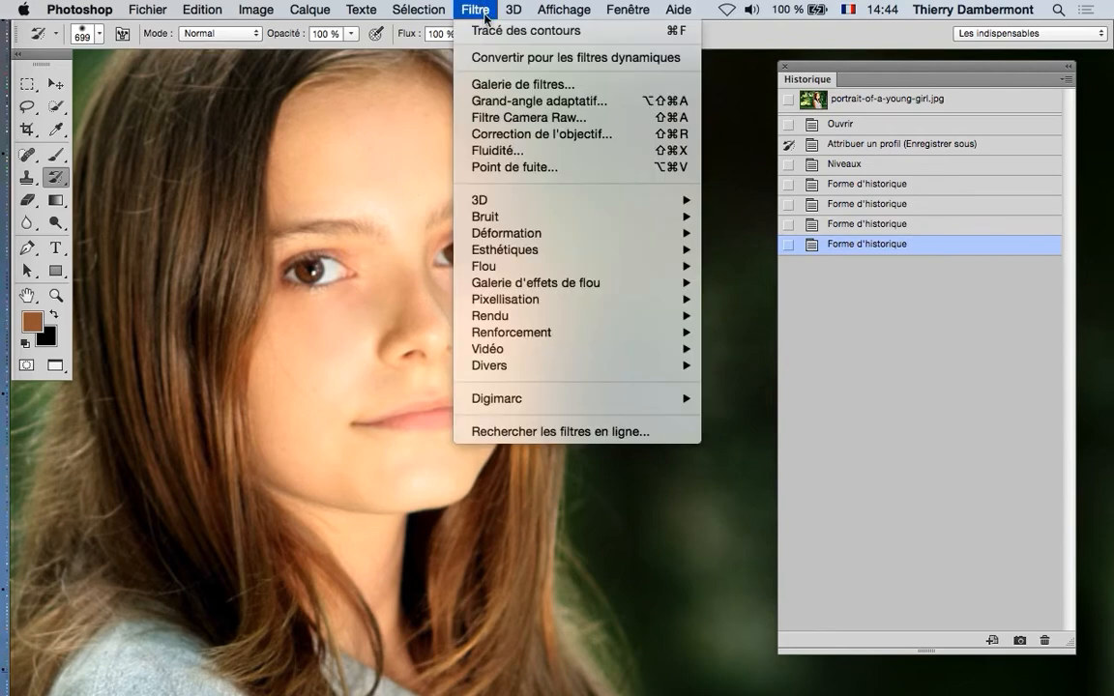
pyautogui.moveTo(599, 332)
pyautogui.click(736, 334)
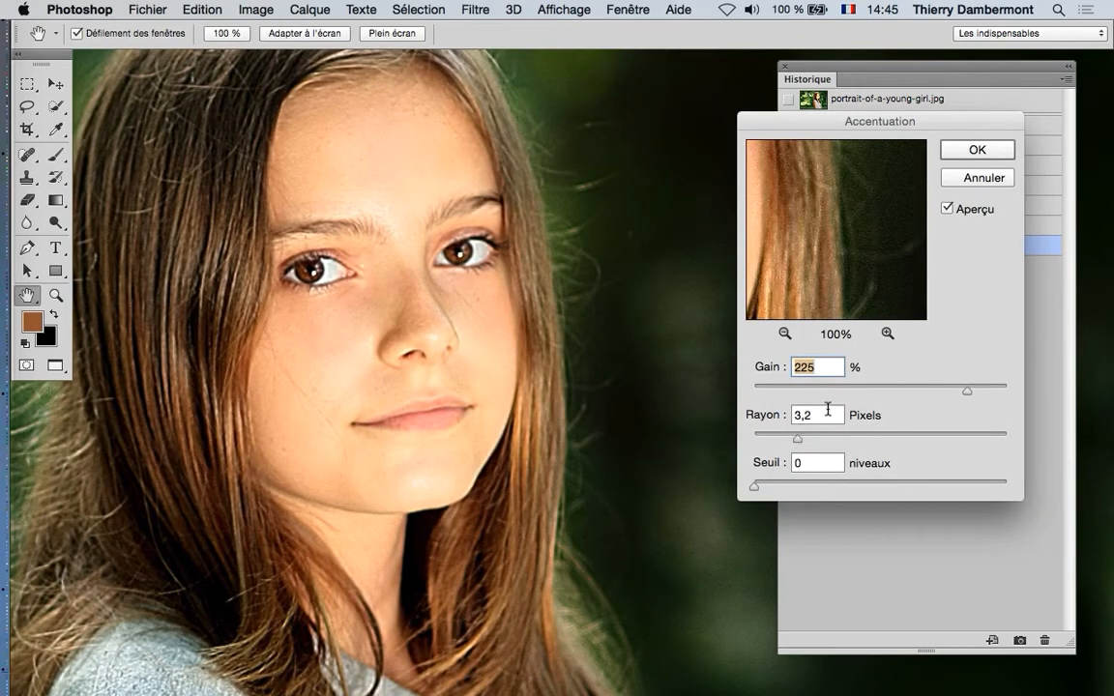
pyautogui.moveTo(813, 123); pyautogui.dragTo(694, 124)
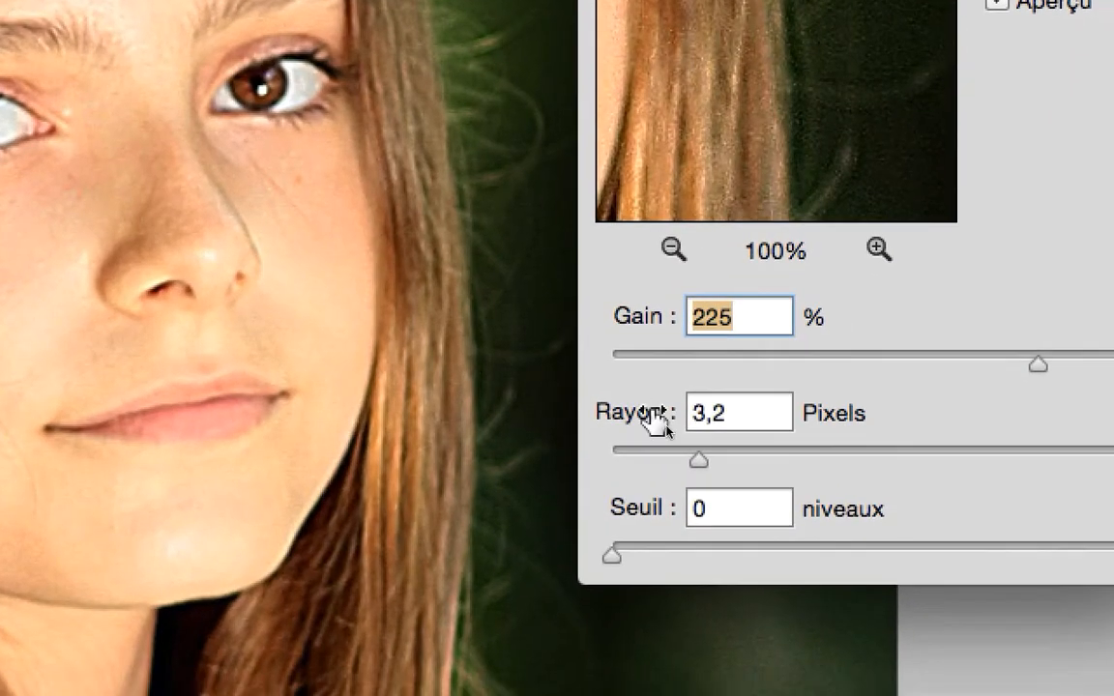
pyautogui.moveTo(677, 439)
pyautogui.mouseDown()
pyautogui.moveTo(633, 440)
pyautogui.moveTo(637, 426)
pyautogui.moveTo(670, 430)
pyautogui.mouseUp()
pyautogui.moveTo(418, 298); pyautogui.dragTo(479, 343)
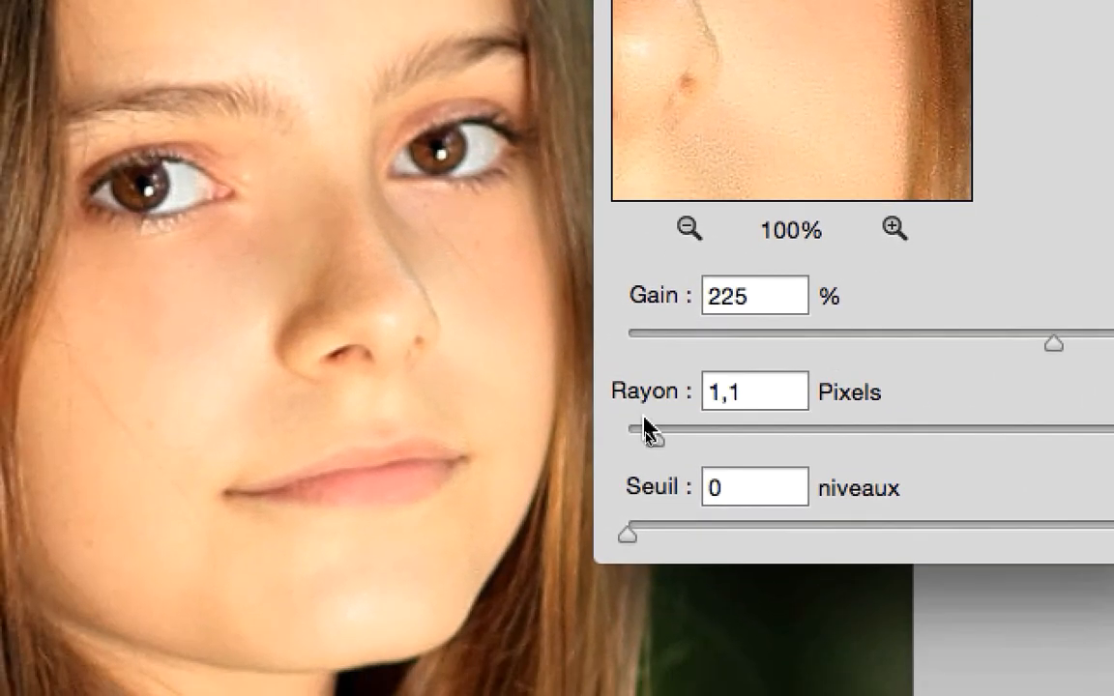
pyautogui.moveTo(785, 486); pyautogui.dragTo(802, 489)
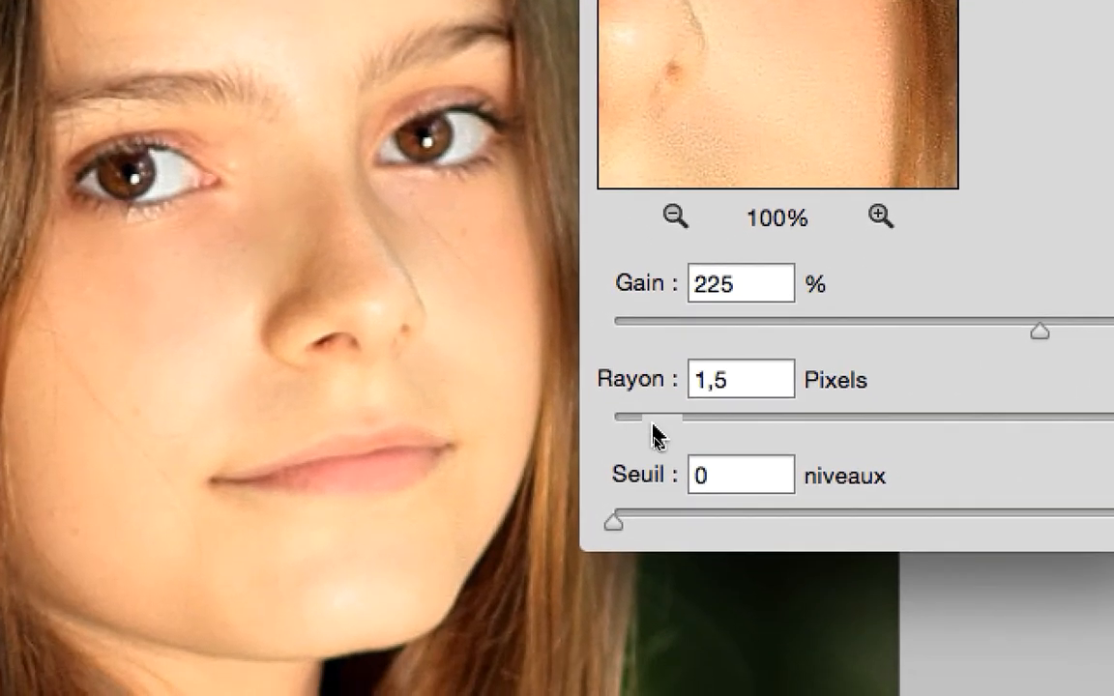
pyautogui.moveTo(654, 437); pyautogui.dragTo(659, 435)
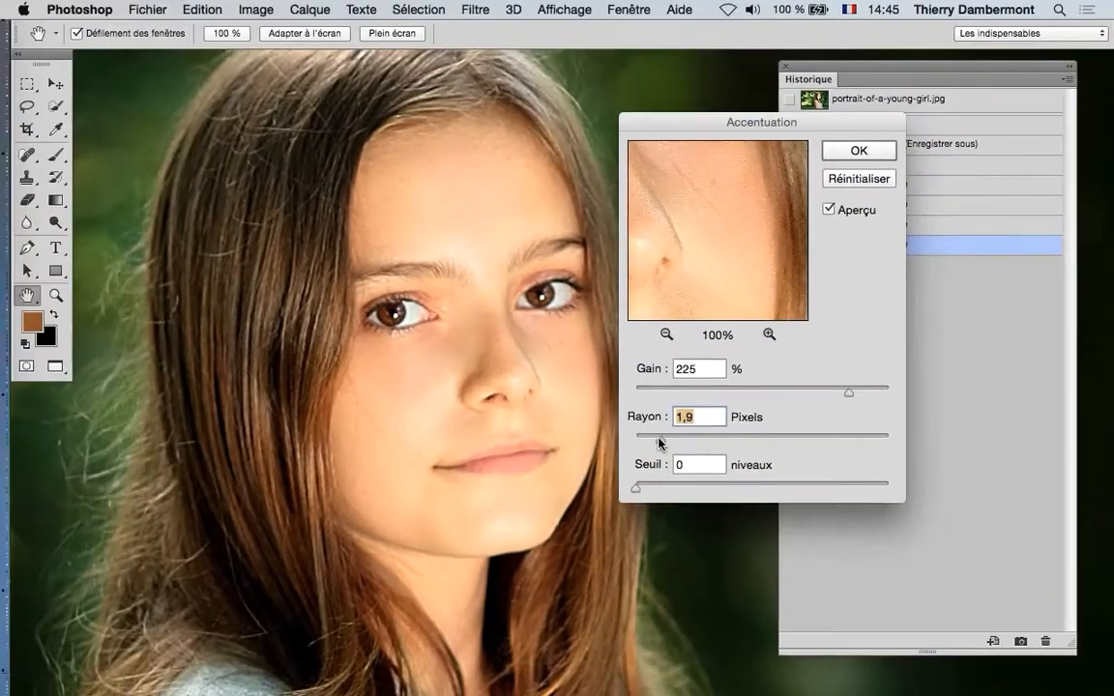
pyautogui.click(828, 211)
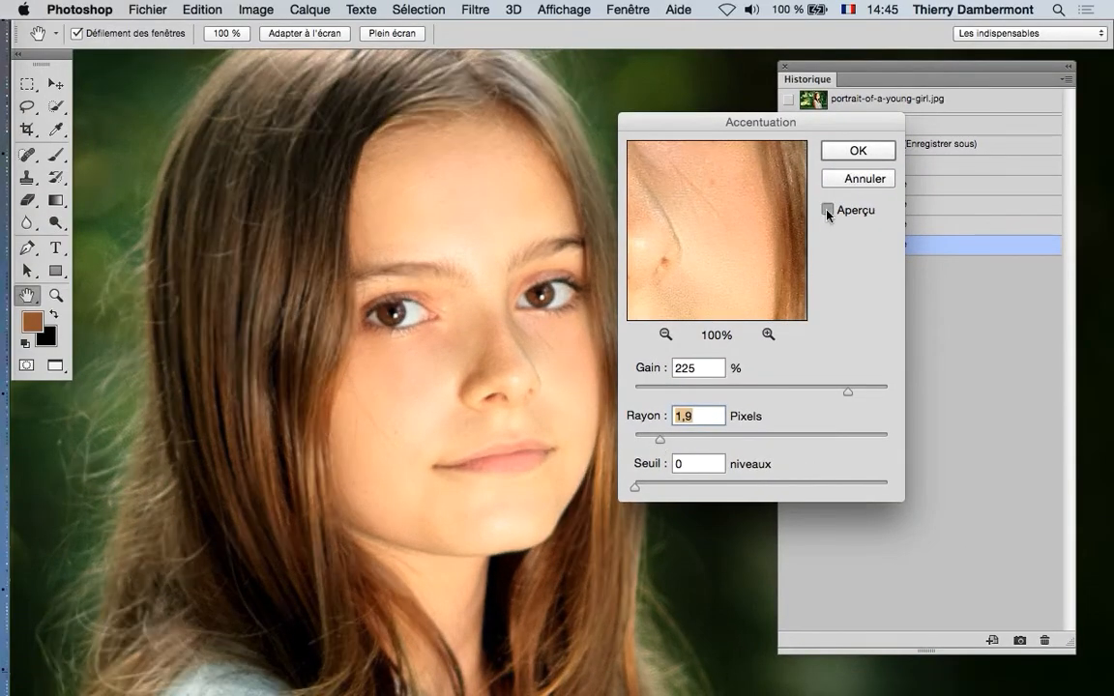
pyautogui.click(855, 152)
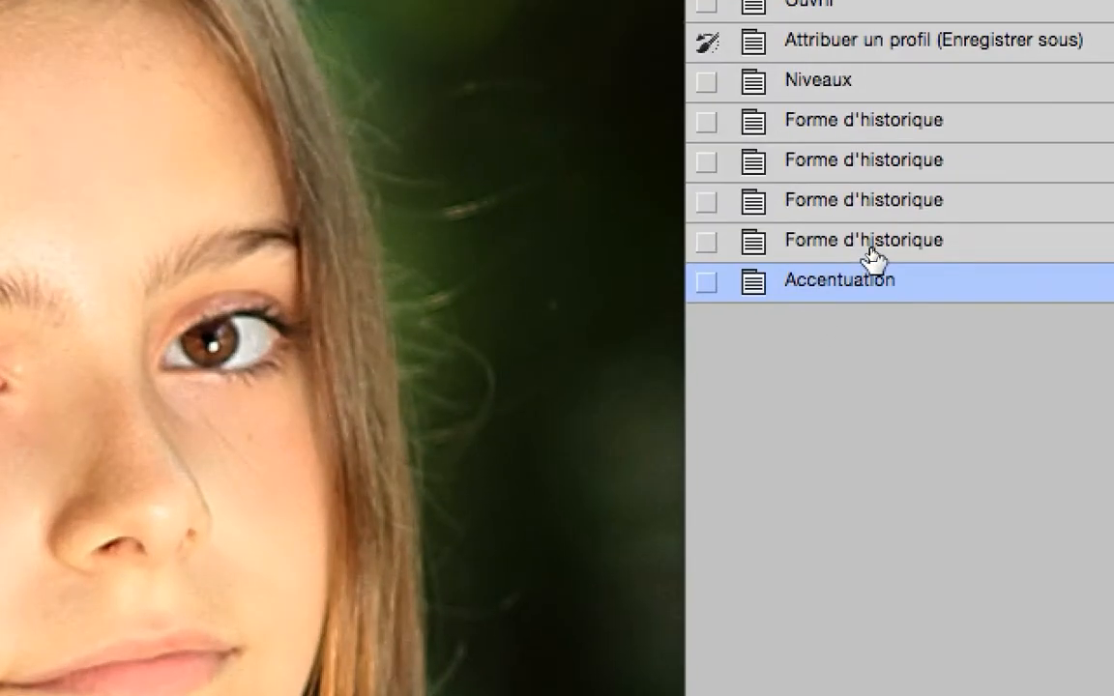
# Step back to the last History Brush state before the sharpening and make the Accentuation state the history source
pyautogui.click(874, 247)
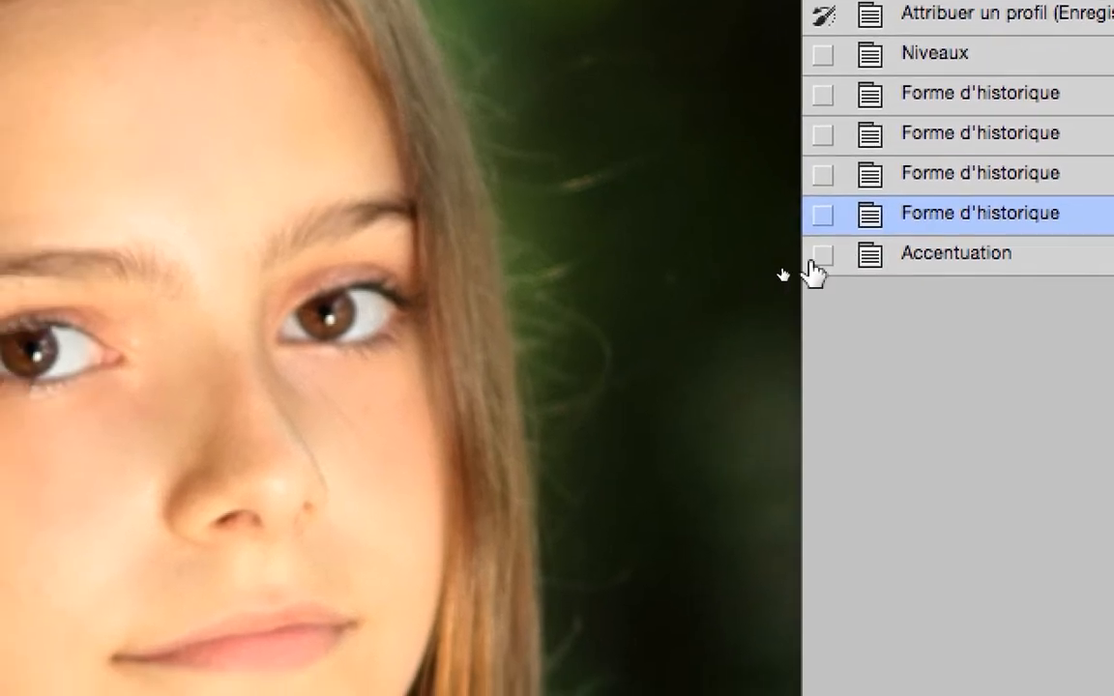
pyautogui.click(706, 281)
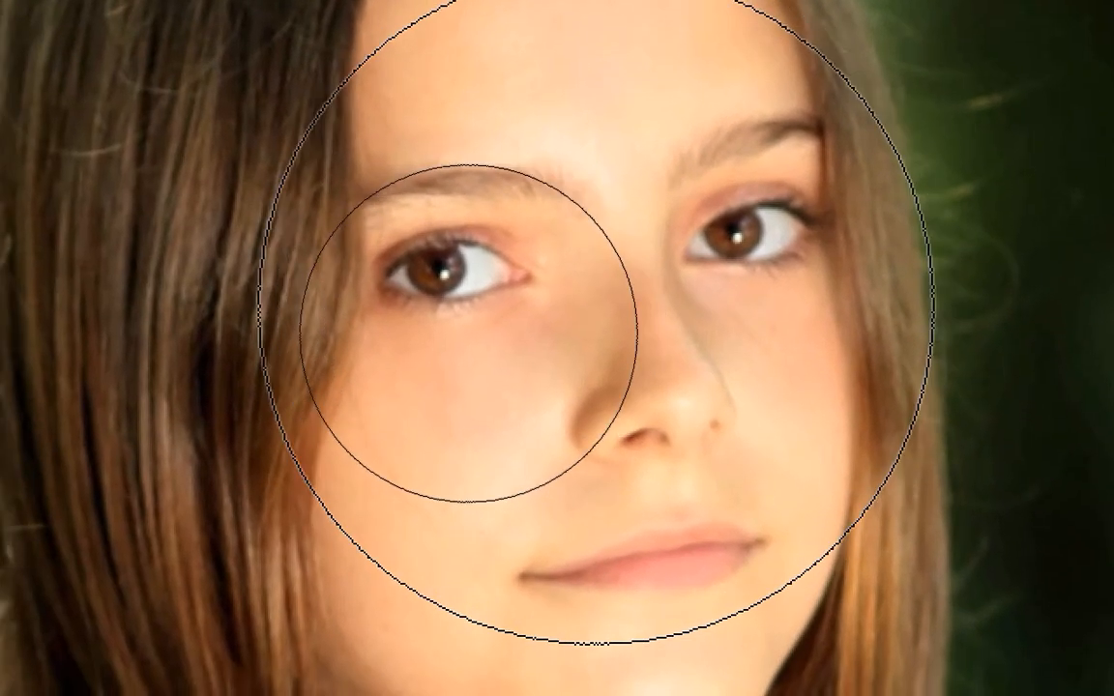
pyautogui.moveTo(234, 388); pyautogui.dragTo(0, 418)
pyautogui.moveTo(508, 319); pyautogui.dragTo(430, 319)
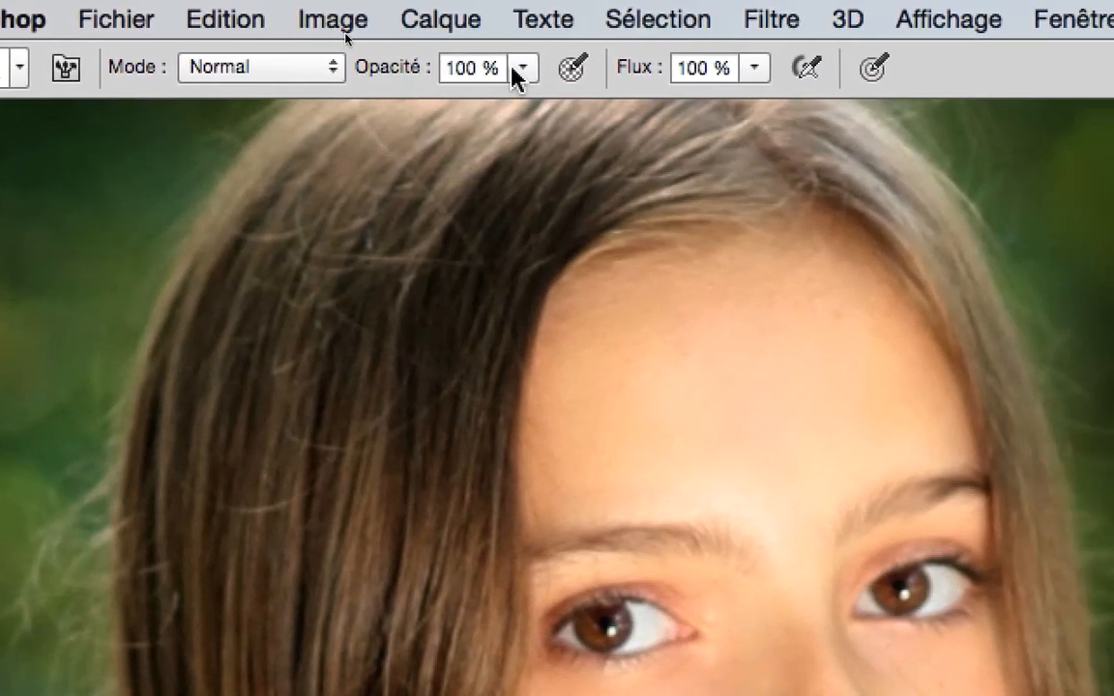
# Set the History Brush opacity to 70% and paint the sharpening onto the eyes and mouth with a 124-pixel brush
pyautogui.click(514, 67)
pyautogui.click(478, 104)
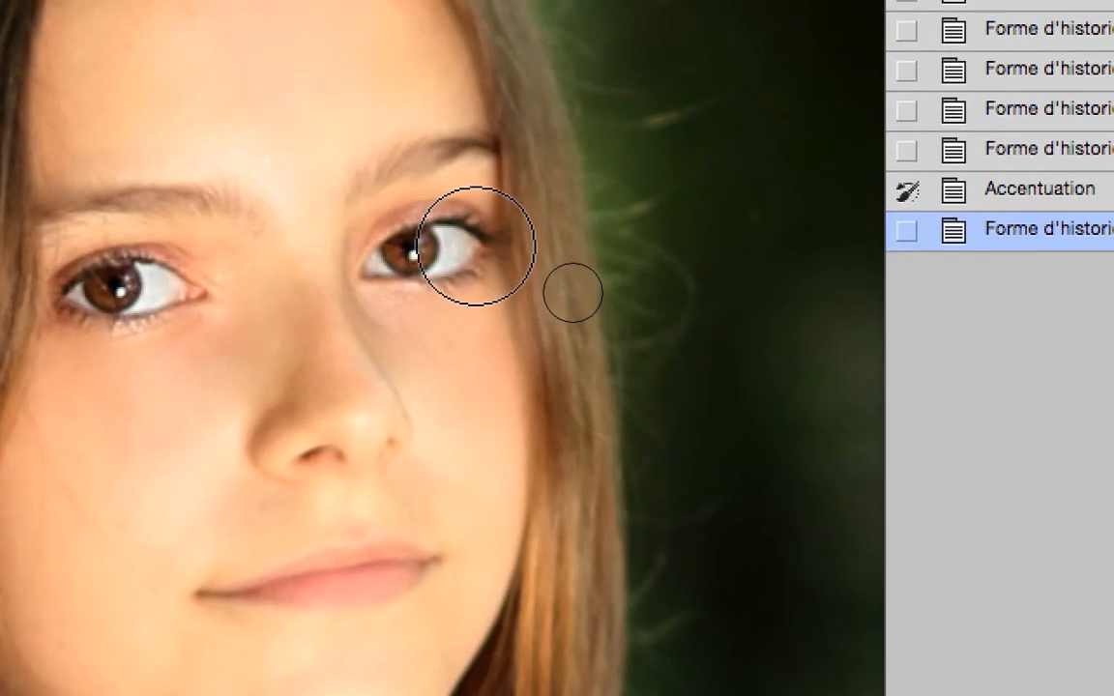
pyautogui.click(475, 246)
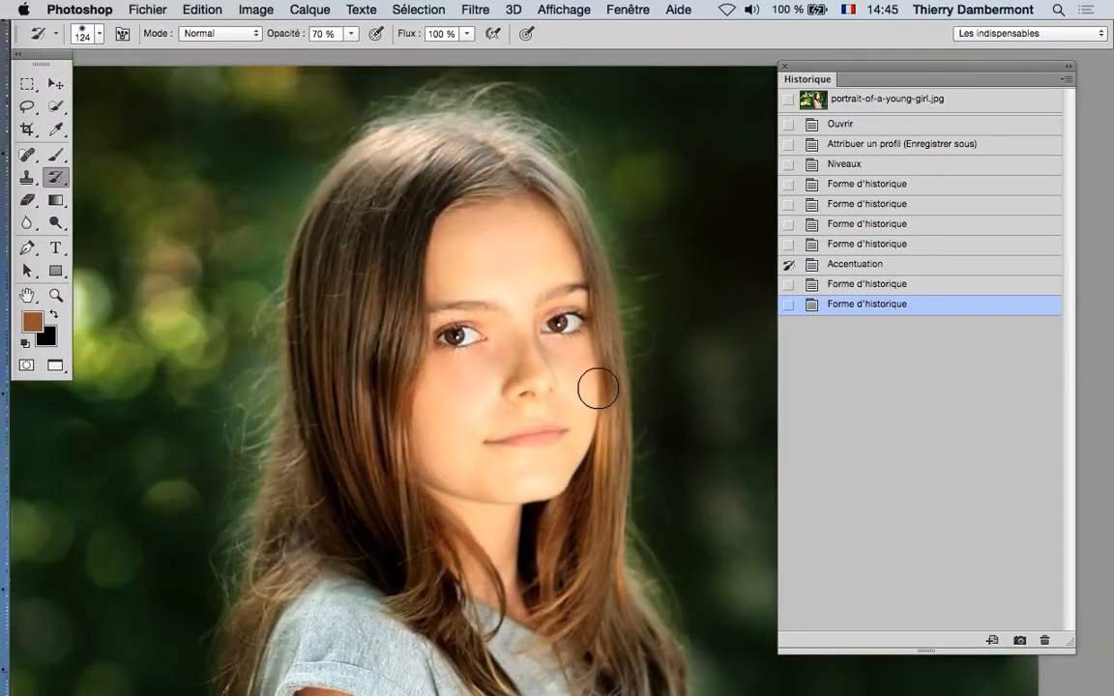
pyautogui.scroll(-3, 598, 389)
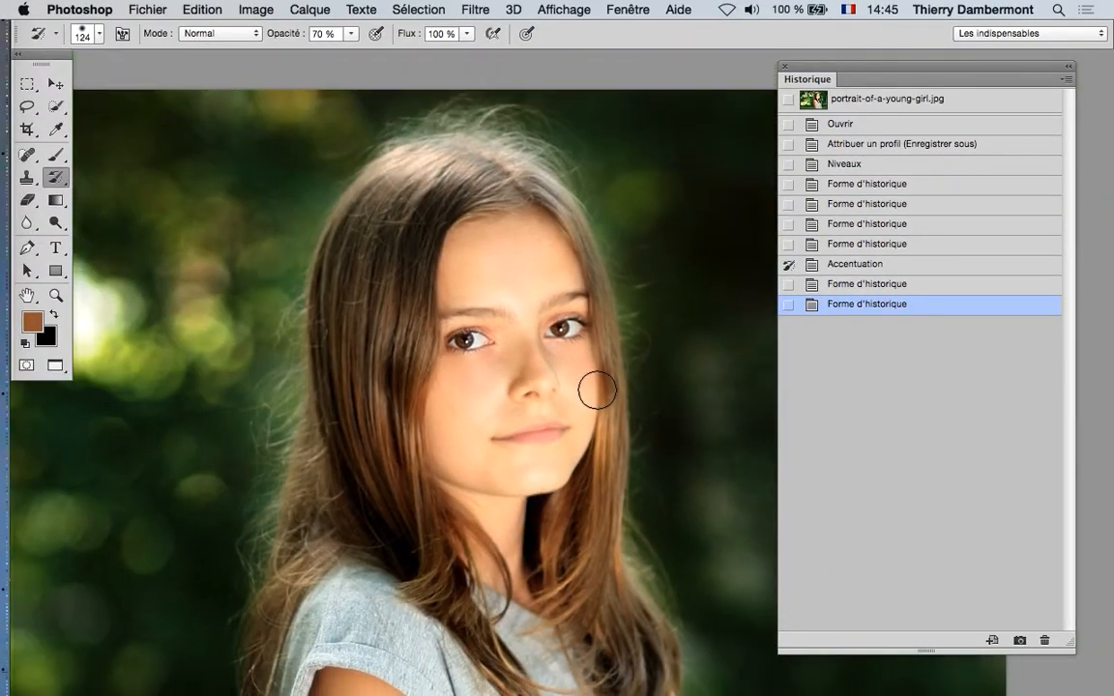
pyautogui.scroll(-2, 598, 390)
pyautogui.scroll(2, 595, 392)
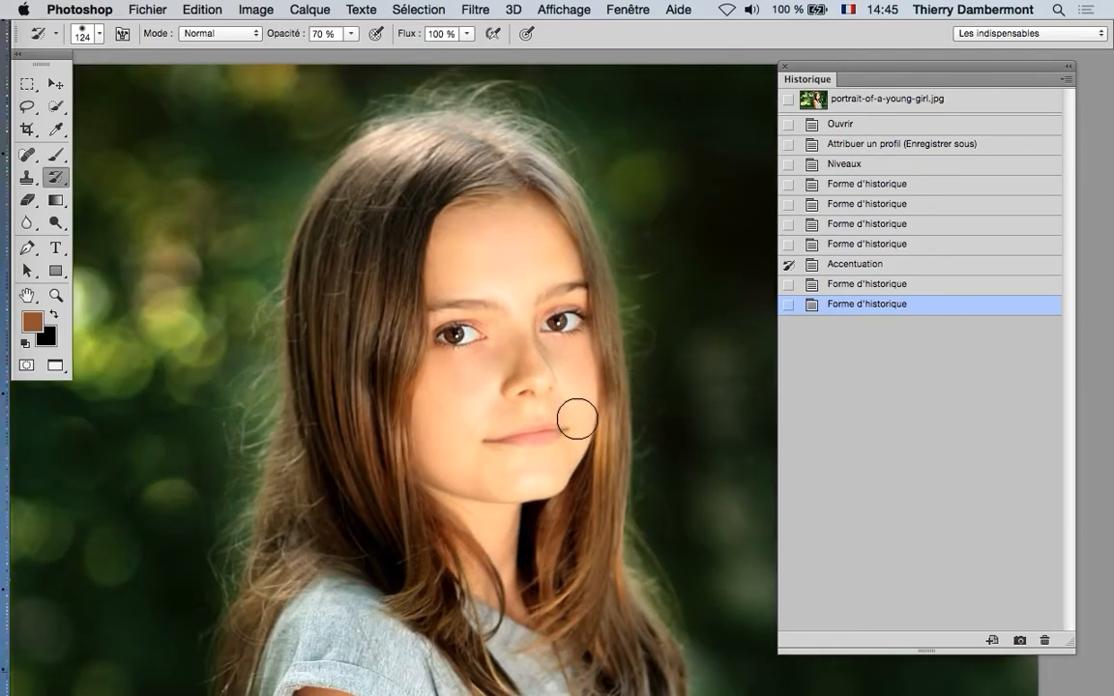
pyautogui.click(542, 435)
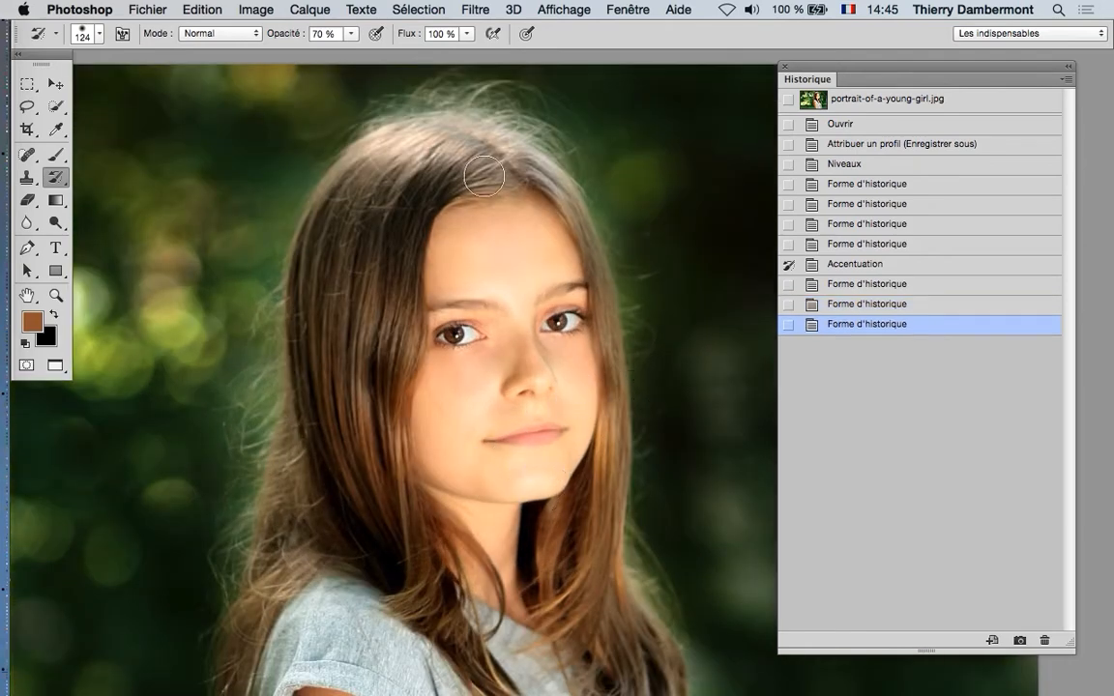
# Desaturate the whole portrait and make the last History Brush state before the desaturation the history source
pyautogui.moveTo(315, 492); pyautogui.dragTo(311, 352)
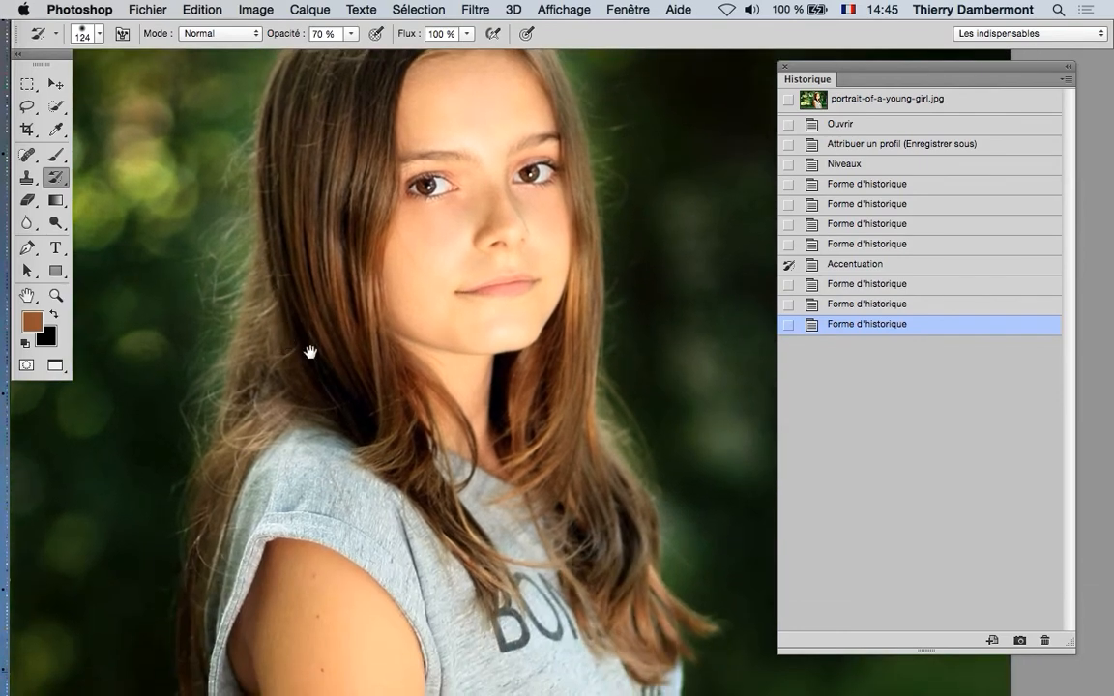
pyautogui.scroll(-2, 506, 416)
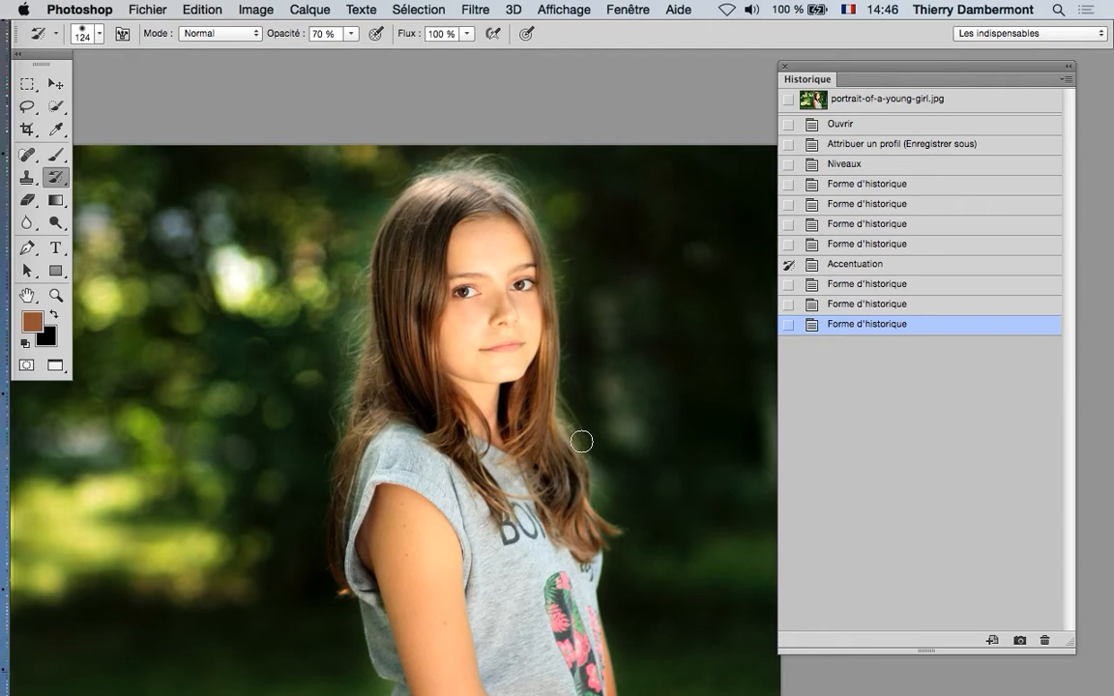
pyautogui.scroll(-1, 565, 427)
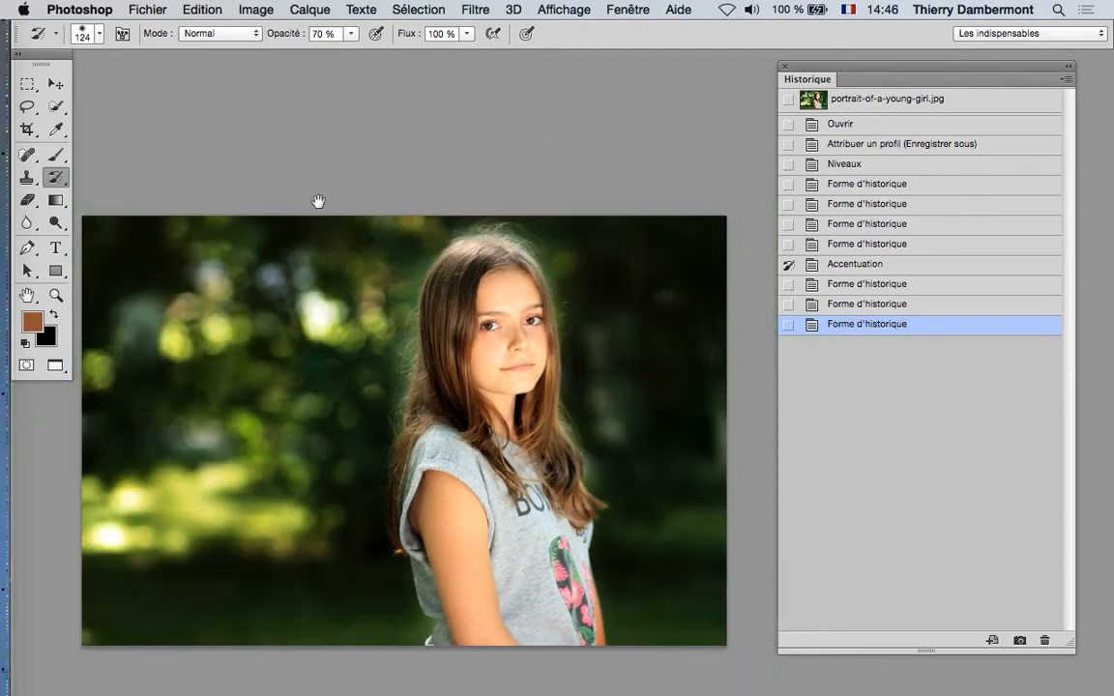
pyautogui.moveTo(318, 201); pyautogui.dragTo(320, 186)
pyautogui.click(254, 10)
pyautogui.moveTo(268, 62)
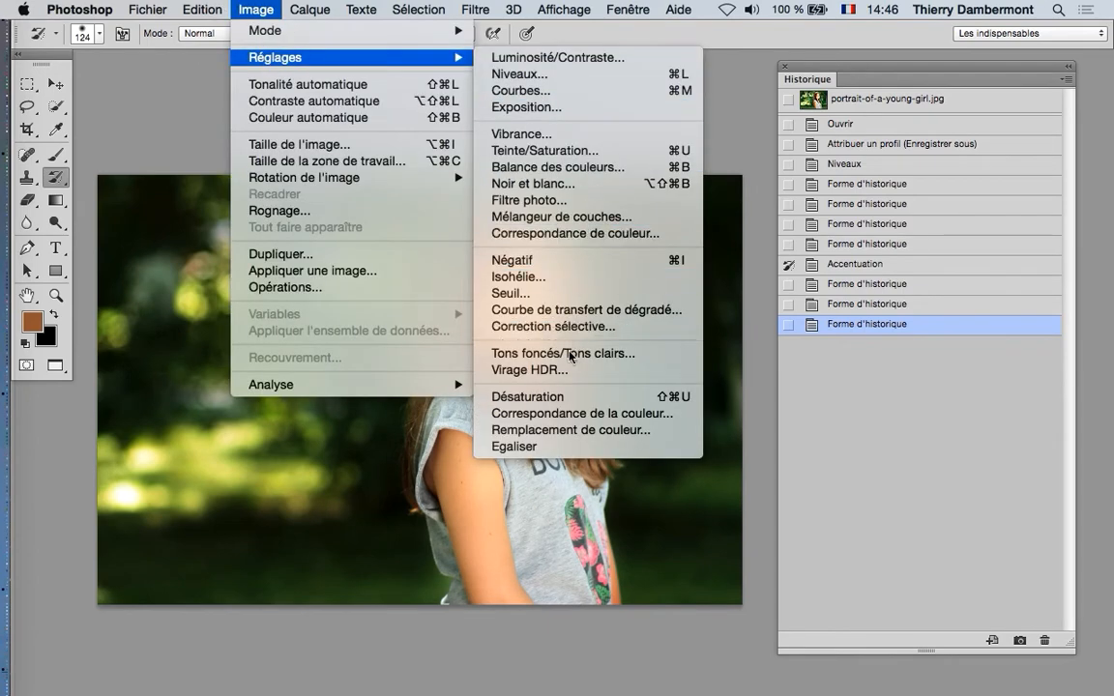
pyautogui.click(569, 405)
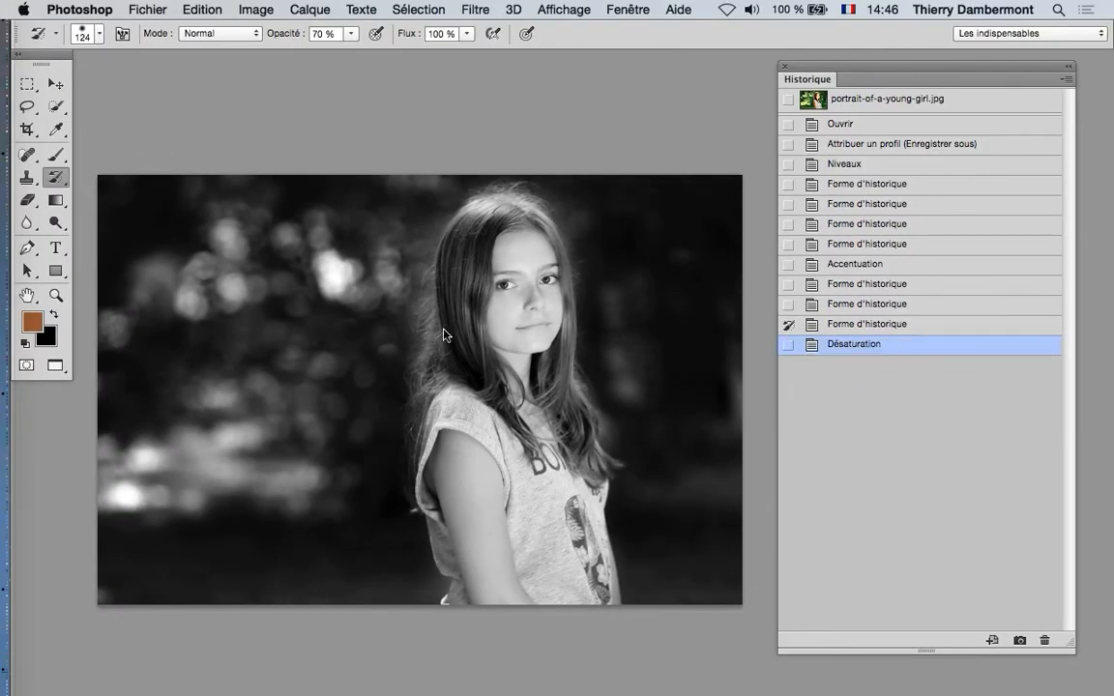
# Paint the colour back onto the girl with the History Brush at 70% opacity, replacing the 1317-pixel brush with a 712-pixel one
pyautogui.moveTo(443, 333)
pyautogui.mouseDown()
pyautogui.moveTo(476, 301)
pyautogui.moveTo(544, 293)
pyautogui.moveTo(510, 539)
pyautogui.moveTo(560, 529)
pyautogui.moveTo(547, 288)
pyautogui.moveTo(485, 609)
pyautogui.moveTo(639, 647)
pyautogui.mouseUp()
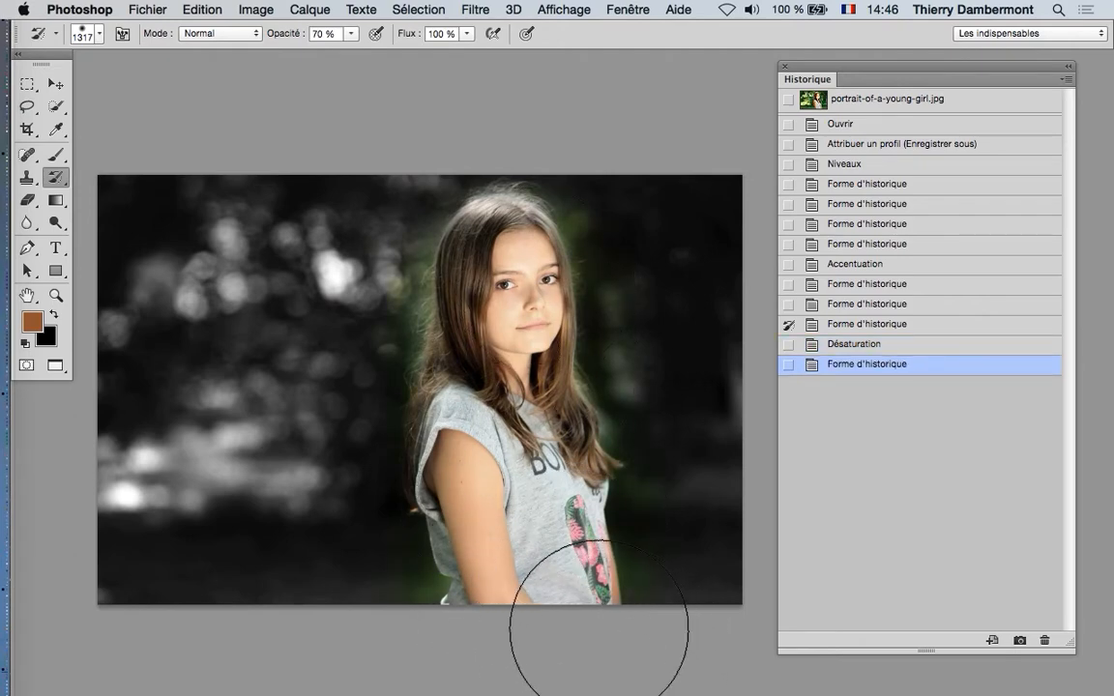
pyautogui.press('super+z')
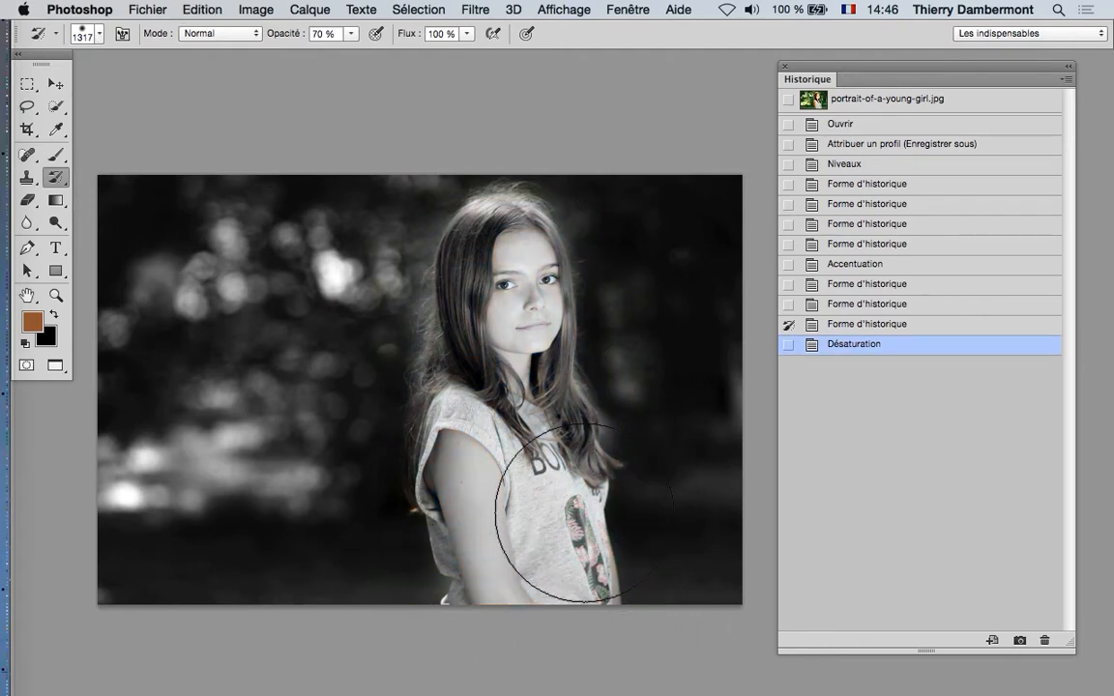
pyautogui.moveTo(577, 513); pyautogui.dragTo(531, 519)
pyautogui.moveTo(495, 590)
pyautogui.mouseDown()
pyautogui.moveTo(488, 513)
pyautogui.moveTo(501, 244)
pyautogui.moveTo(535, 347)
pyautogui.moveTo(564, 608)
pyautogui.mouseUp()
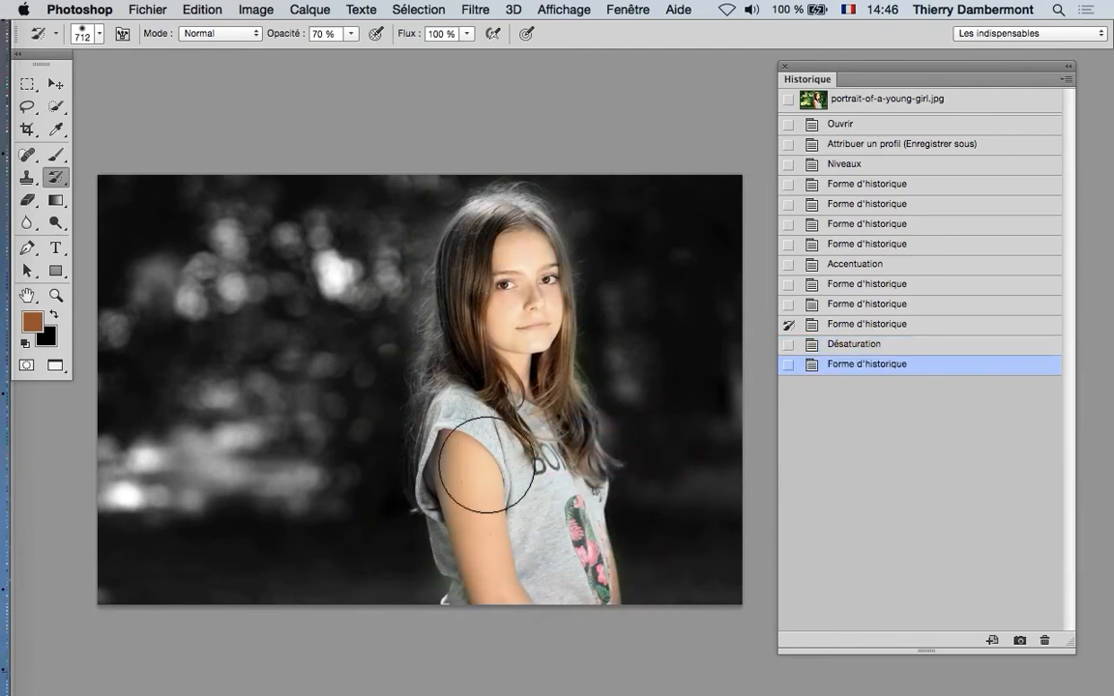
pyautogui.moveTo(482, 460); pyautogui.dragTo(495, 622)
pyautogui.press('super+z')
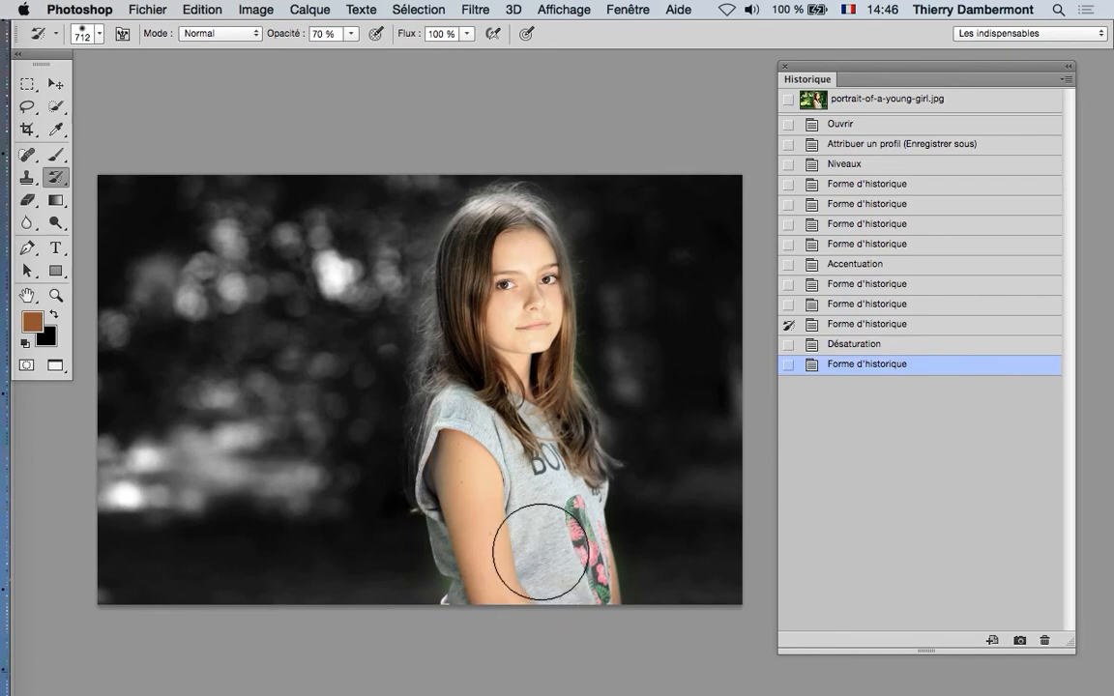
# Set the History Brush opacity to 100% and restore the colour on the shirt print and far arm with a 497-pixel brush
pyautogui.moveTo(522, 355); pyautogui.dragTo(496, 365)
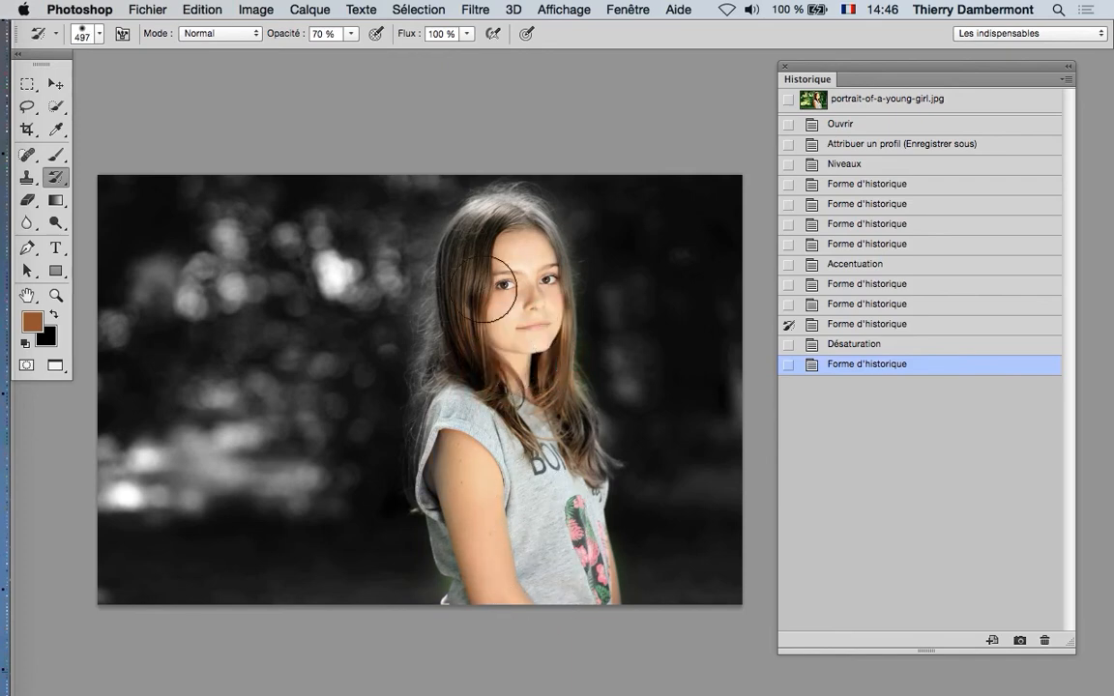
pyautogui.moveTo(363, 58)
pyautogui.mouseDown()
pyautogui.moveTo(464, 232)
pyautogui.moveTo(449, 242)
pyautogui.mouseUp()
pyautogui.moveTo(532, 372); pyautogui.dragTo(549, 561)
pyautogui.press('super+z')
pyautogui.moveTo(495, 618); pyautogui.dragTo(515, 645)
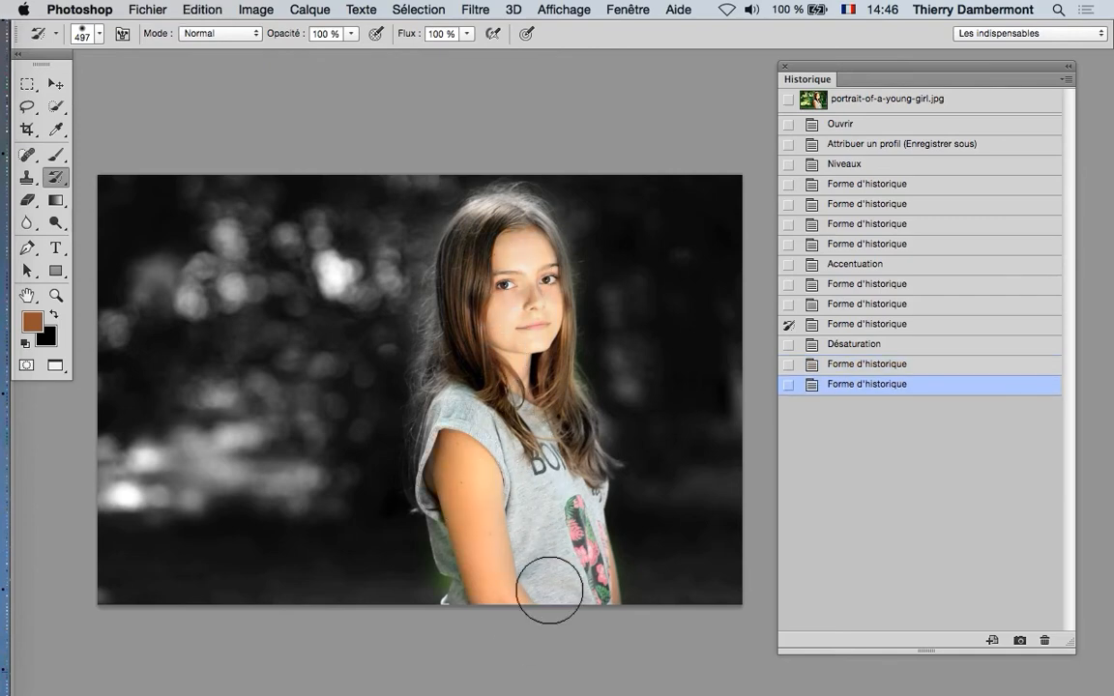
pyautogui.press('super+z')
pyautogui.moveTo(539, 443); pyautogui.dragTo(590, 632)
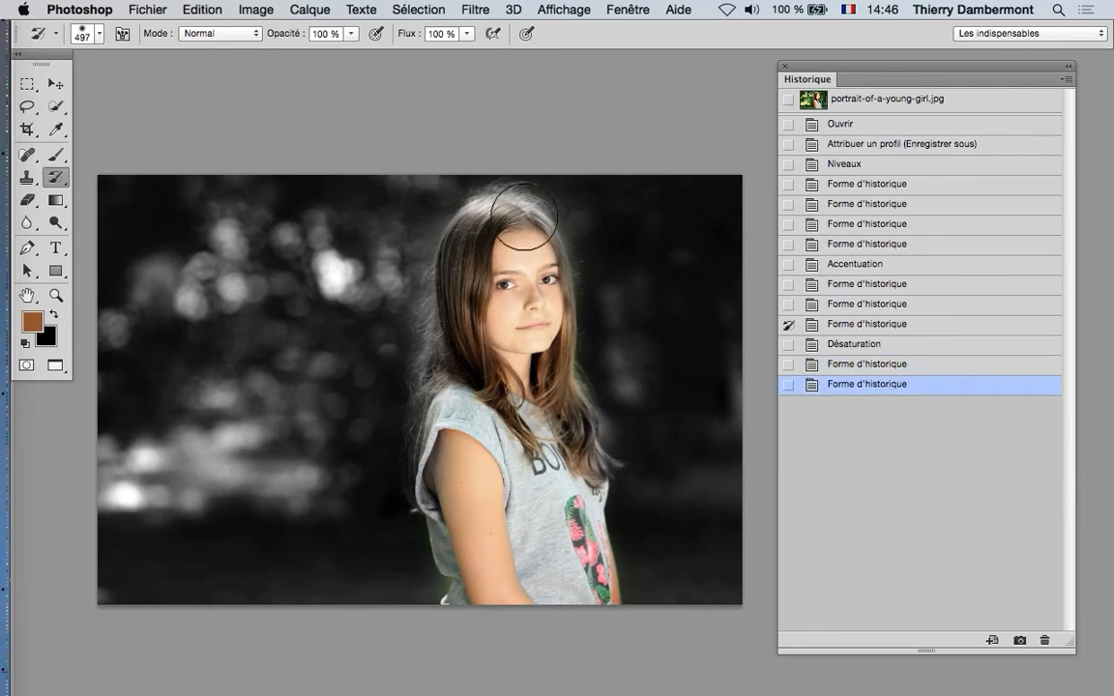
# Compare the originally opened photo with the latest History Brush state, ending on the latest state
pyautogui.click(870, 129)
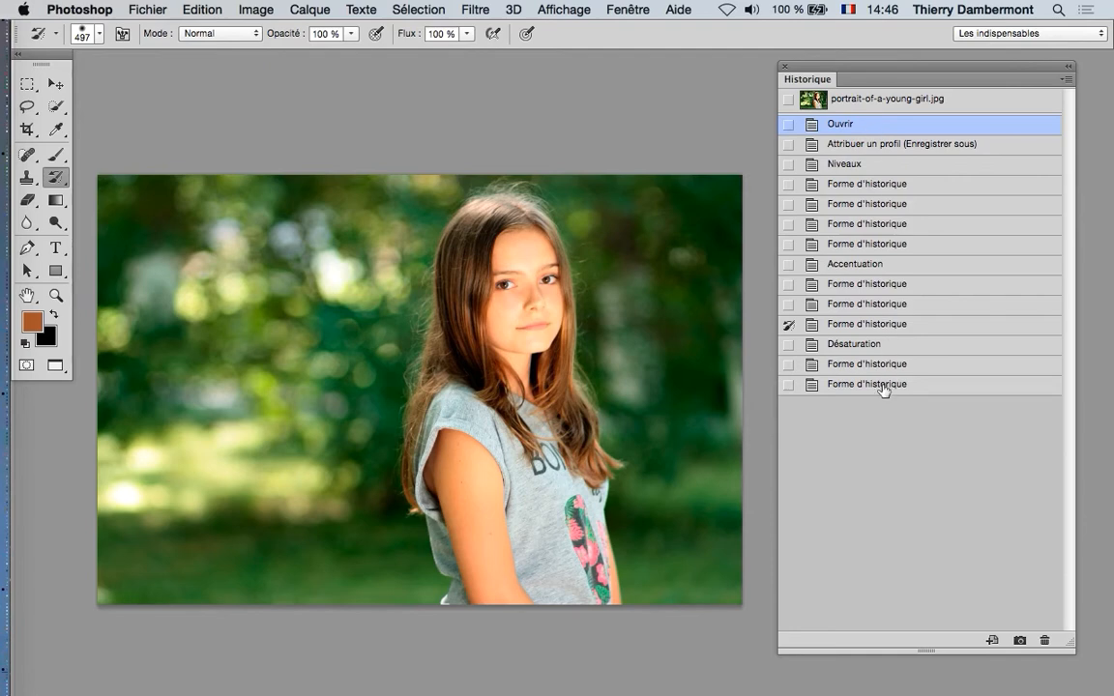
pyautogui.click(883, 385)
pyautogui.click(886, 126)
pyautogui.click(874, 386)
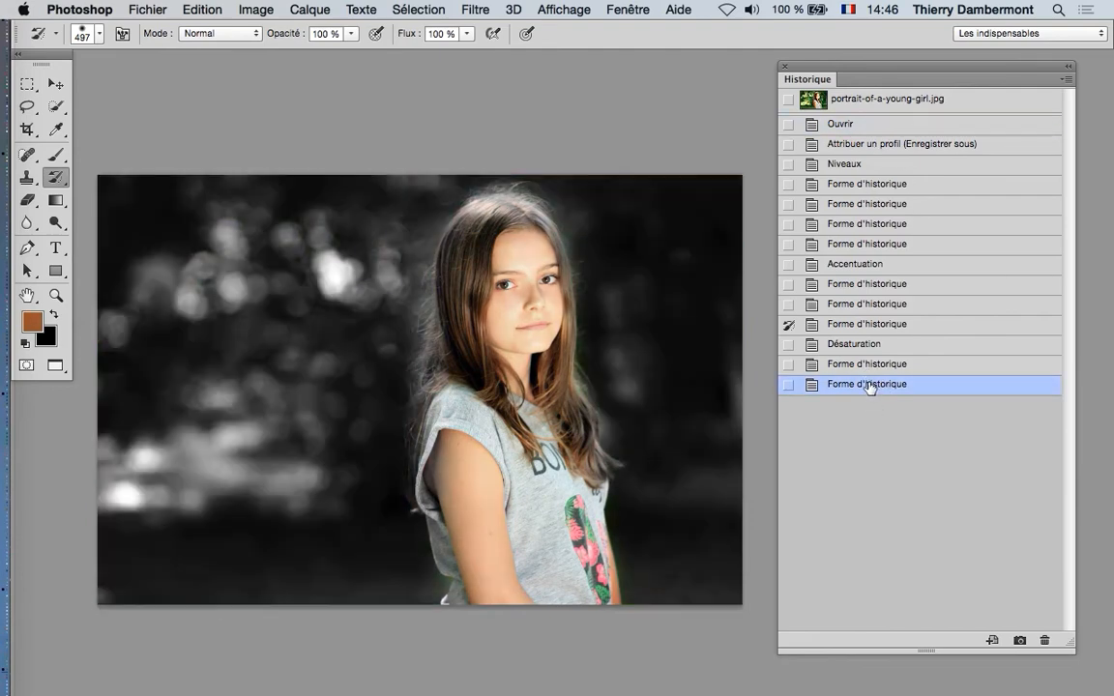
pyautogui.click(871, 126)
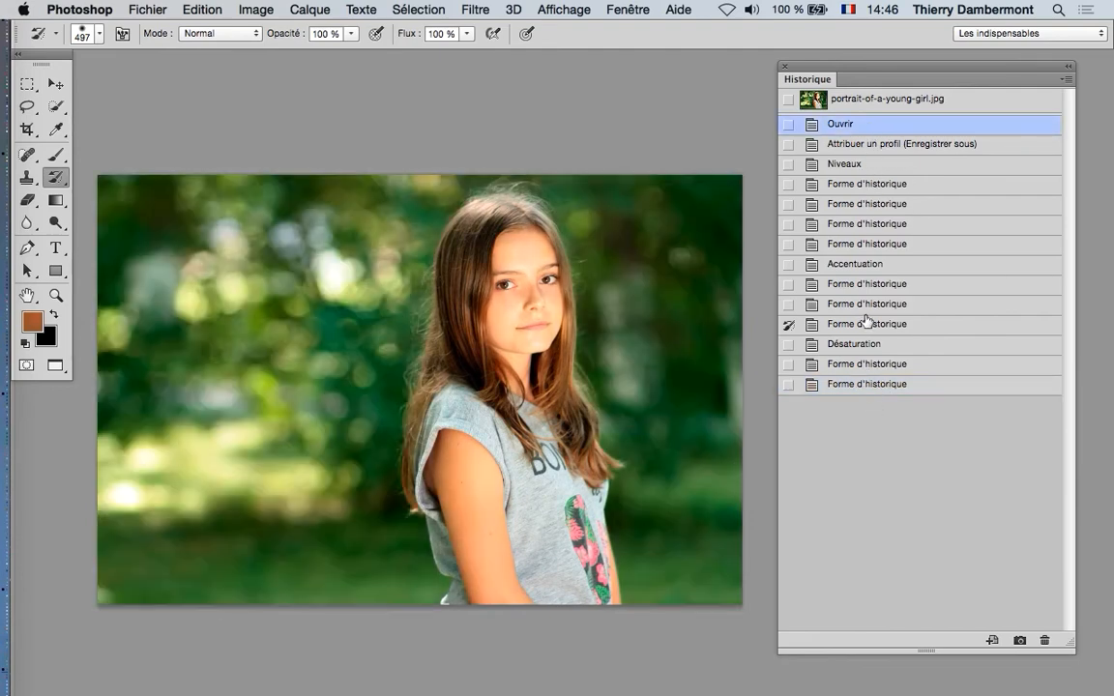
pyautogui.click(879, 387)
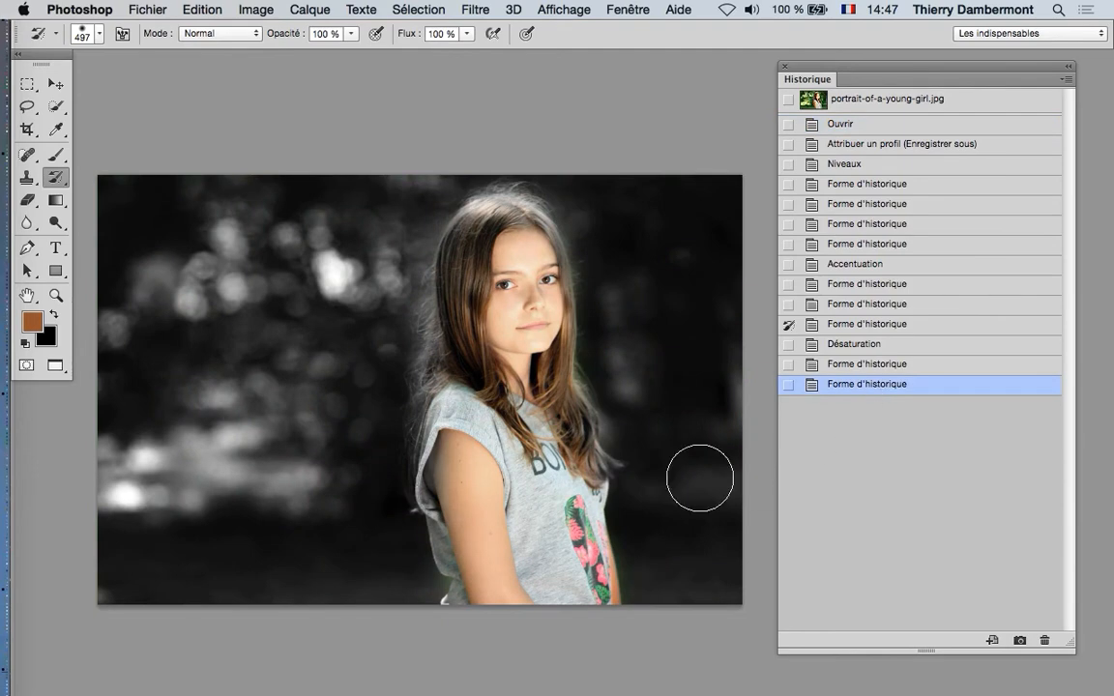
# Make the Désaturation state the history source and paint the shirt's flower print grey with a 293-pixel brush
pyautogui.scroll(1, 612, 505)
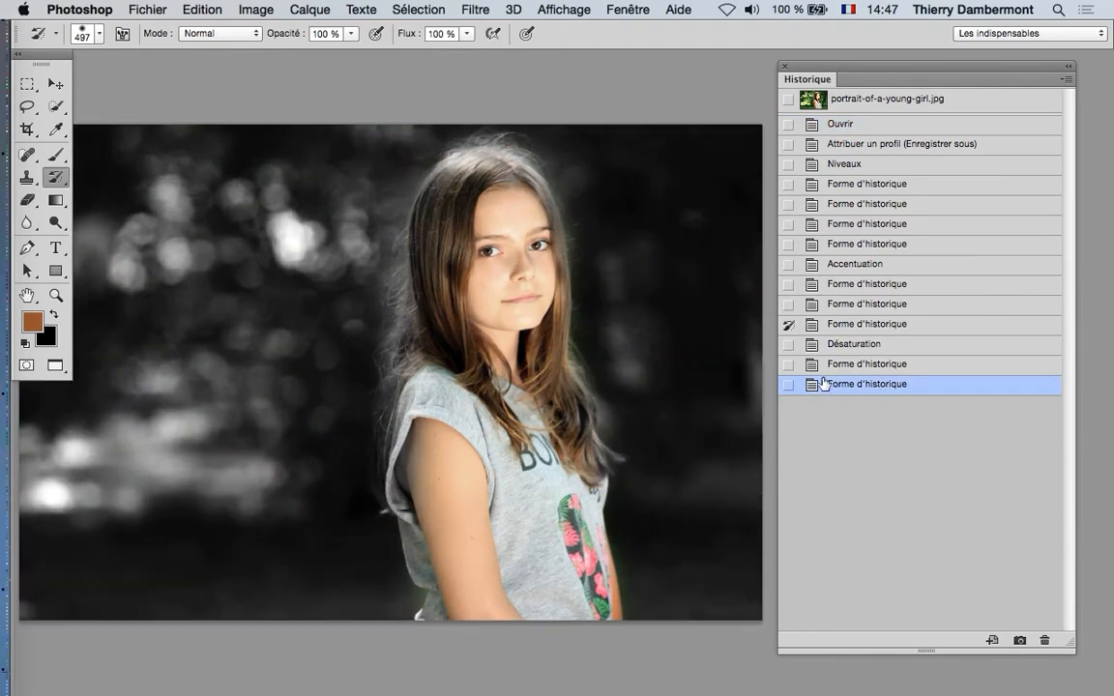
pyautogui.click(789, 344)
pyautogui.moveTo(566, 509); pyautogui.dragTo(503, 509)
pyautogui.moveTo(590, 604)
pyautogui.mouseDown()
pyautogui.moveTo(581, 523)
pyautogui.moveTo(565, 491)
pyautogui.moveTo(519, 481)
pyautogui.moveTo(549, 617)
pyautogui.moveTo(535, 513)
pyautogui.mouseUp()
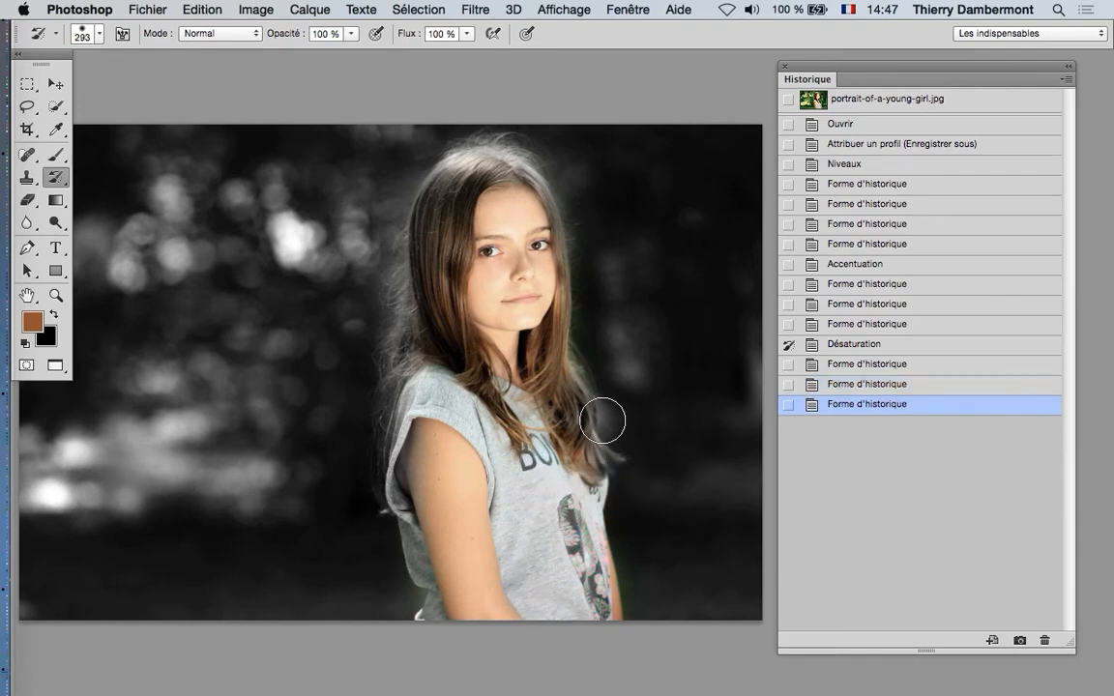
pyautogui.scroll(-1, 621, 418)
pyautogui.moveTo(547, 381); pyautogui.dragTo(541, 357)
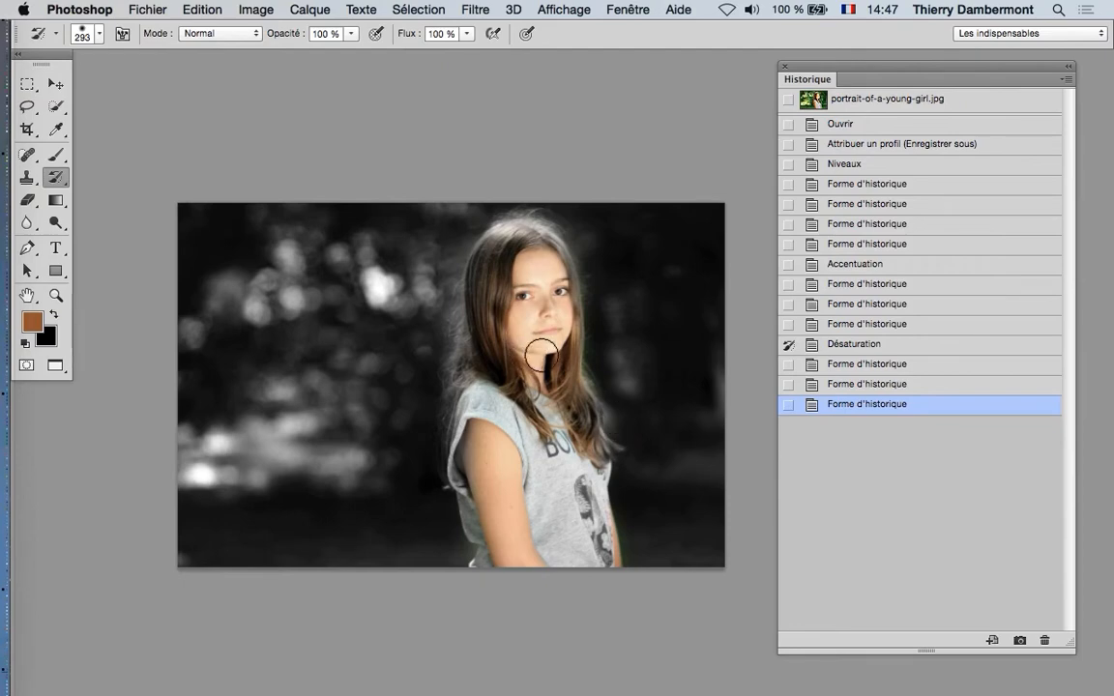
# Start a Curves adjustment and add one point in the shadows and one in the highlights at input 172, output 181
pyautogui.scroll(2, 520, 316)
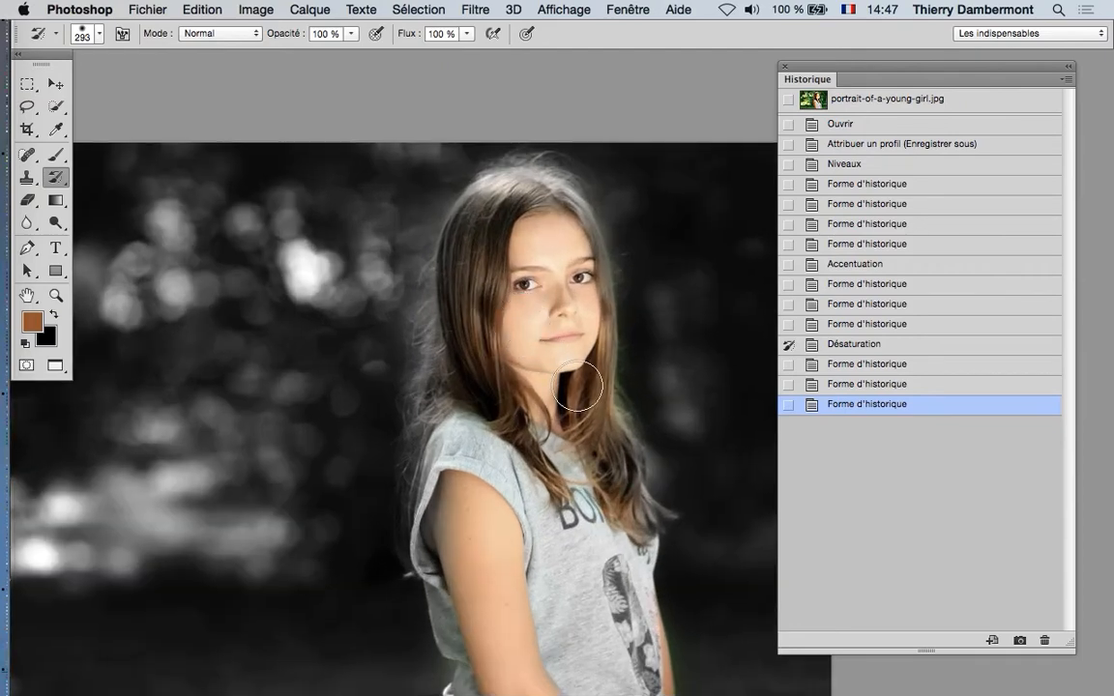
pyautogui.scroll(2, 513, 323)
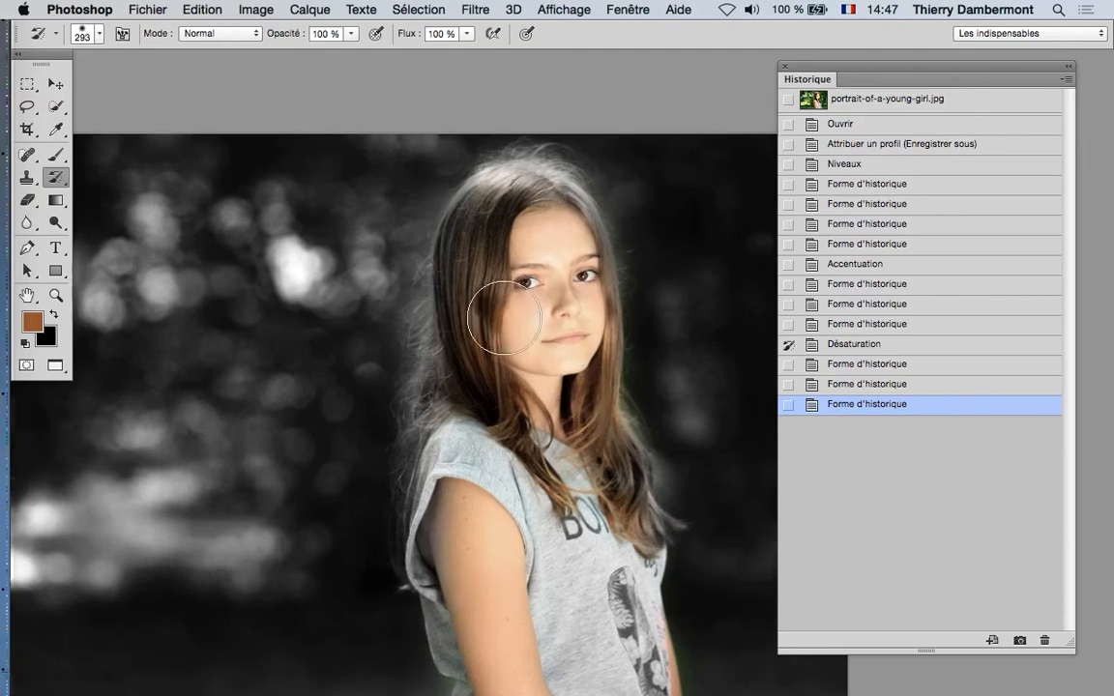
pyautogui.moveTo(506, 295); pyautogui.dragTo(399, 321)
pyautogui.scroll(-2, 399, 321)
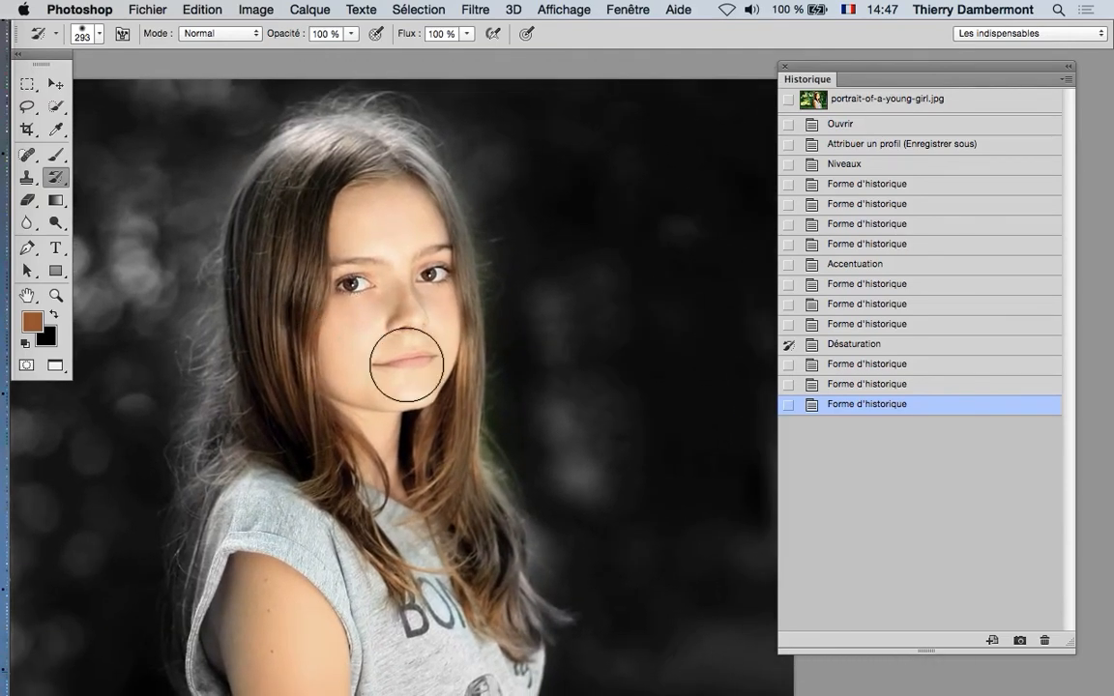
pyautogui.click(254, 9)
pyautogui.moveTo(290, 57)
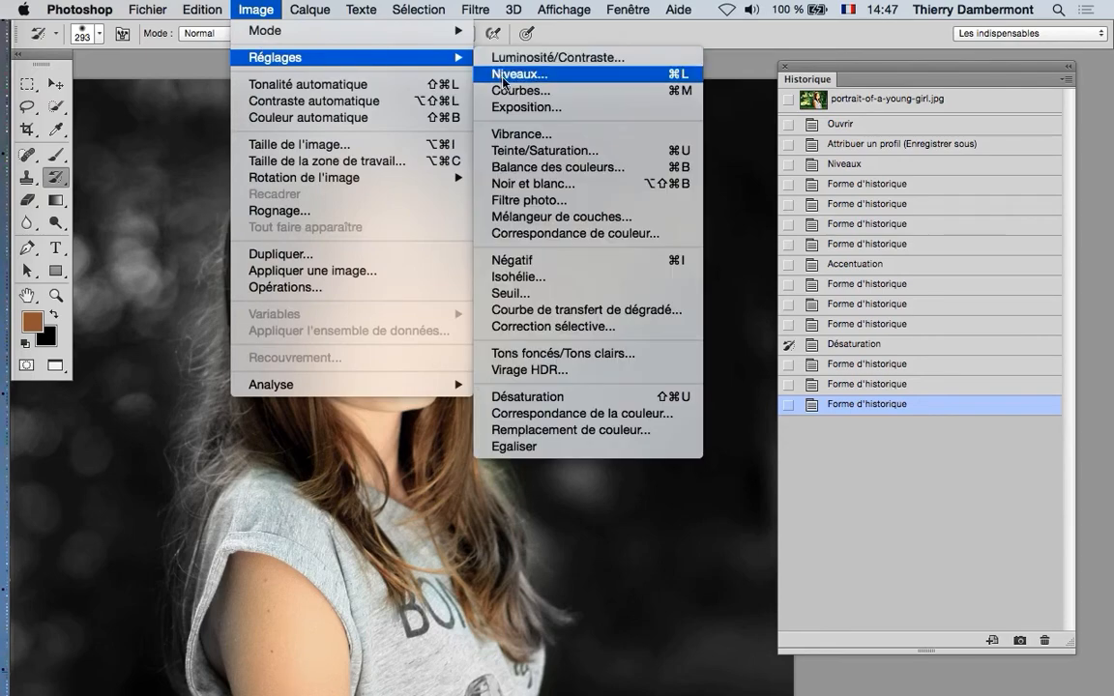
pyautogui.click(498, 90)
pyautogui.moveTo(432, 261); pyautogui.dragTo(739, 113)
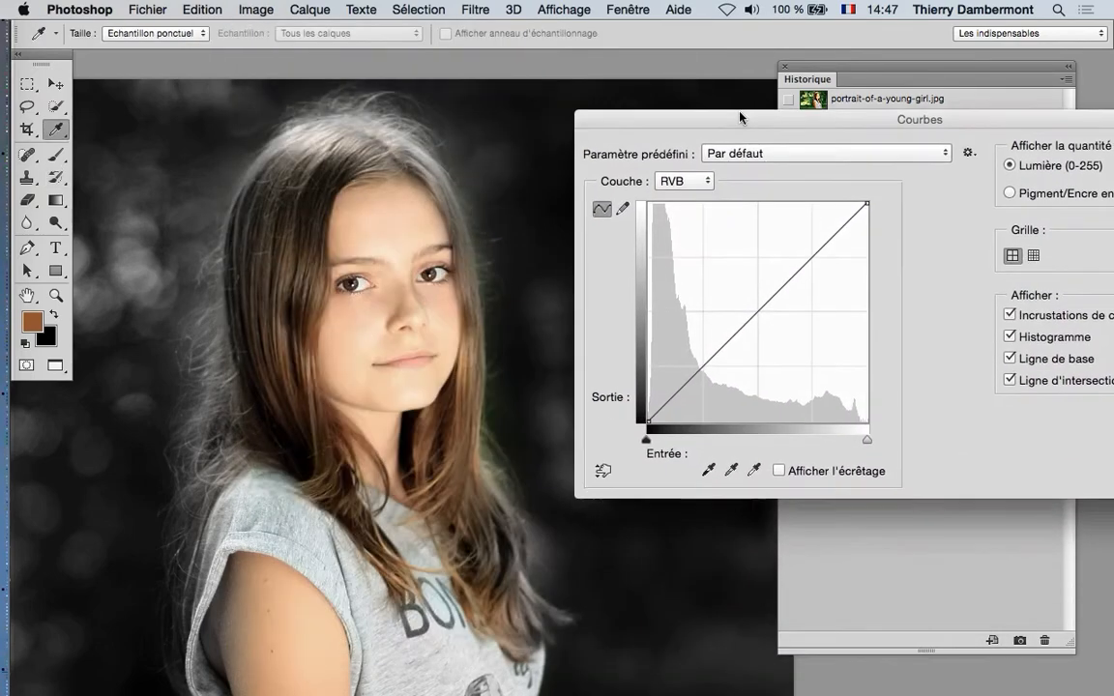
pyautogui.click(715, 345)
pyautogui.click(793, 258)
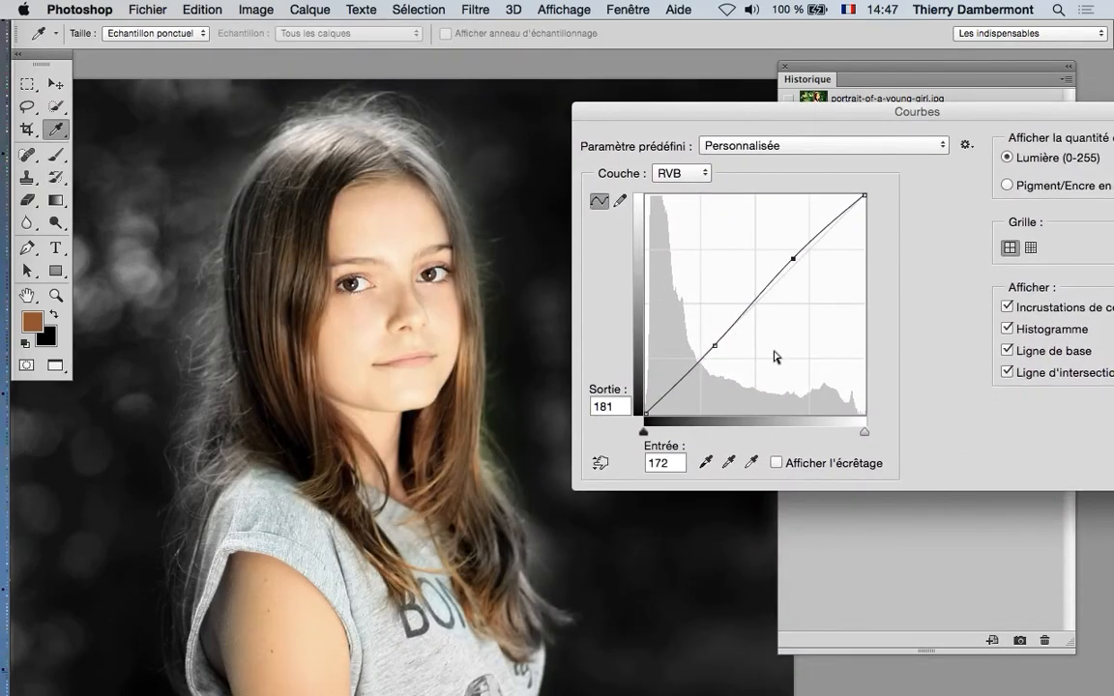
# Raise the curve's shadow point, move the highlight point to input 181, output 174, and apply the adjustment
pyautogui.moveTo(716, 345); pyautogui.dragTo(714, 322)
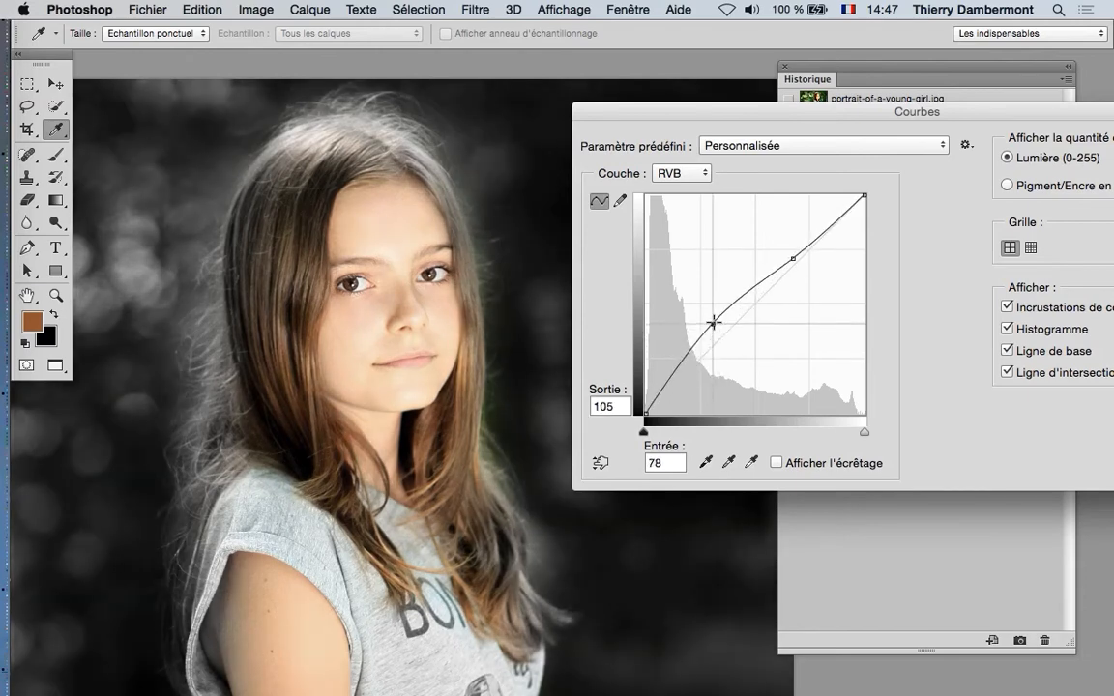
pyautogui.moveTo(792, 256); pyautogui.dragTo(801, 263)
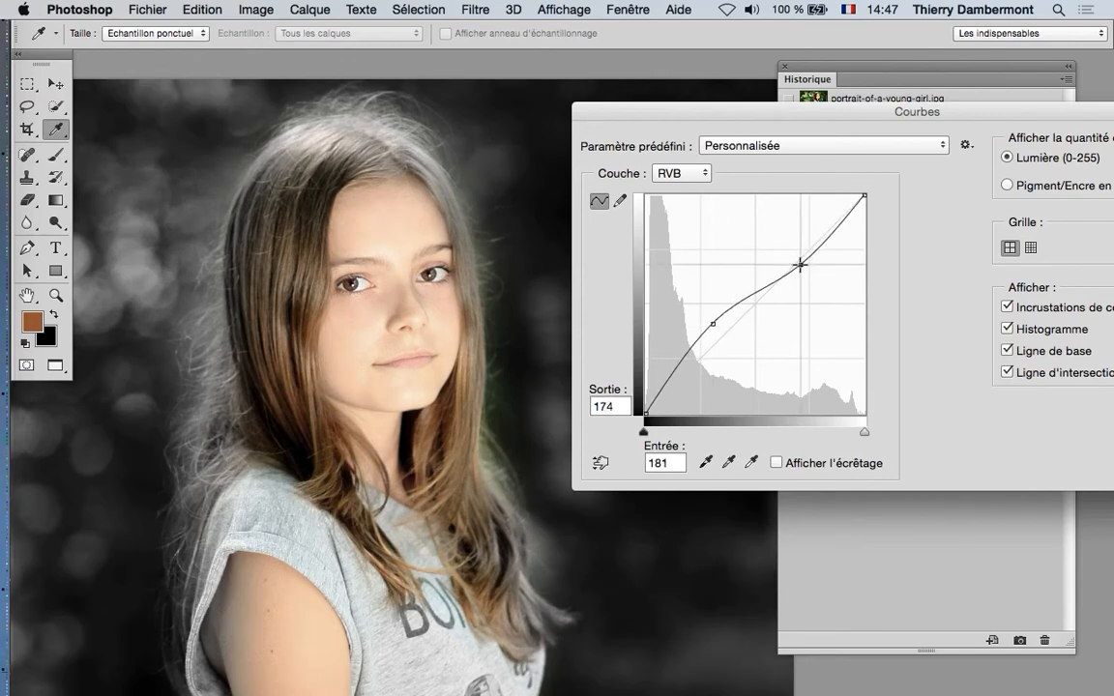
pyautogui.moveTo(712, 323)
pyautogui.mouseDown()
pyautogui.moveTo(711, 348)
pyautogui.moveTo(710, 338)
pyautogui.mouseUp()
pyautogui.moveTo(913, 112); pyautogui.dragTo(791, 122)
pyautogui.click(1038, 150)
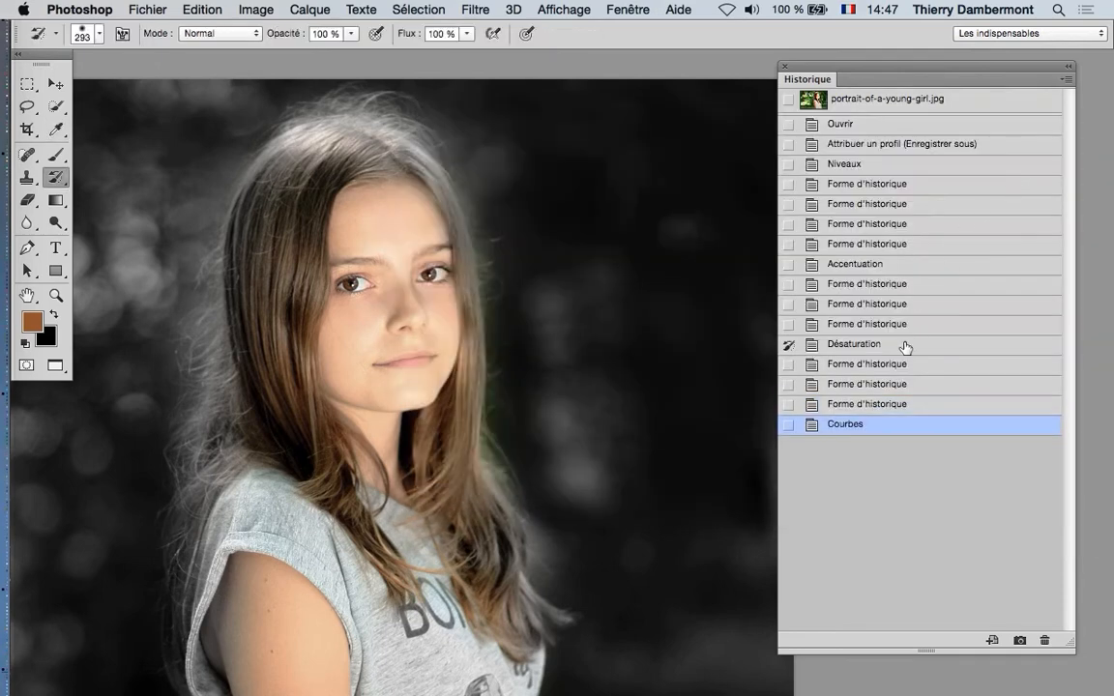
# Compare the portrait before and after the Curves adjustment by switching between the two history states
pyautogui.click(862, 411)
pyautogui.click(862, 418)
pyautogui.click(861, 411)
pyautogui.click(864, 424)
pyautogui.click(865, 411)
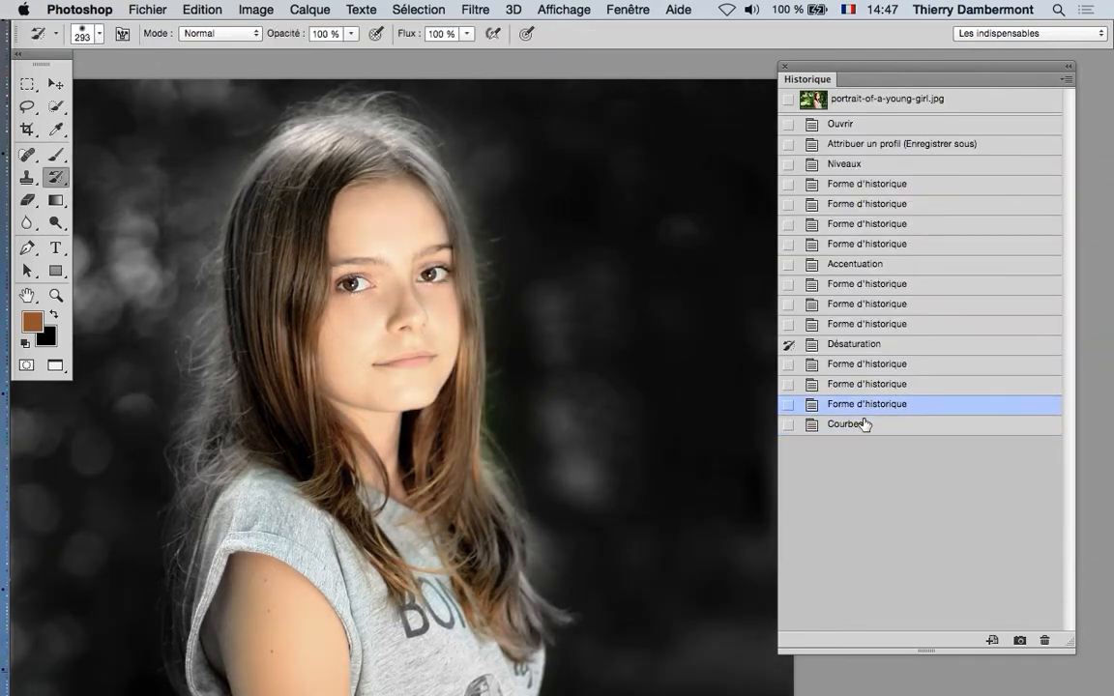
pyautogui.click(866, 425)
# Step back to before the Curves adjustment, make Courbes the history source and paint it onto the hair with a 255-pixel brush
pyautogui.click(861, 408)
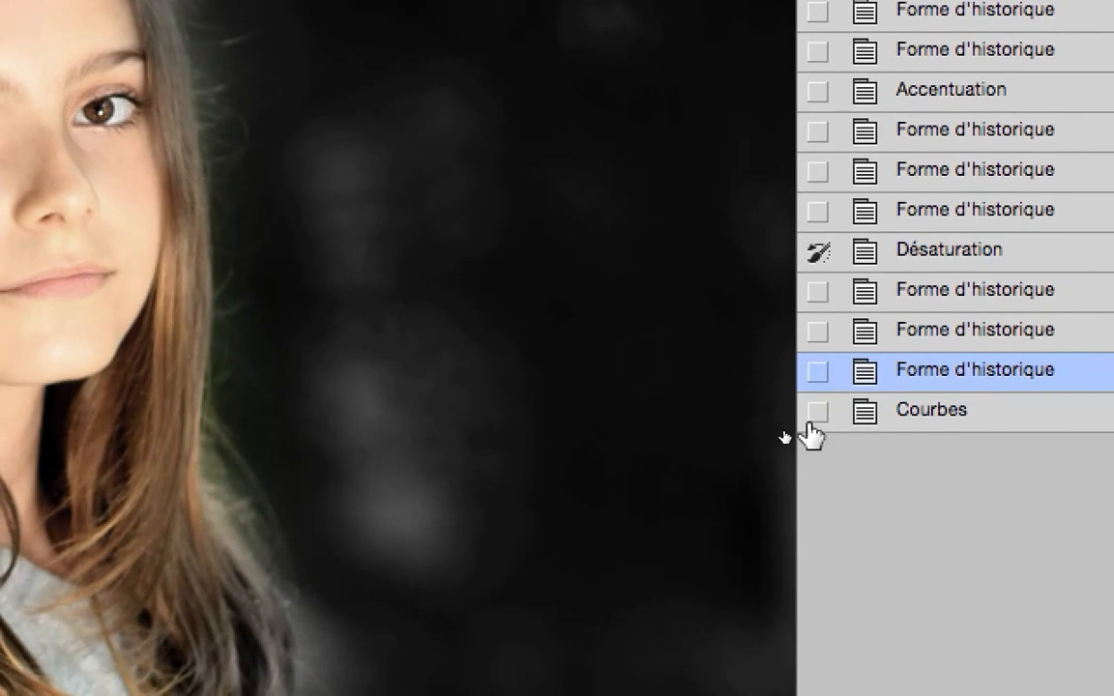
pyautogui.click(817, 412)
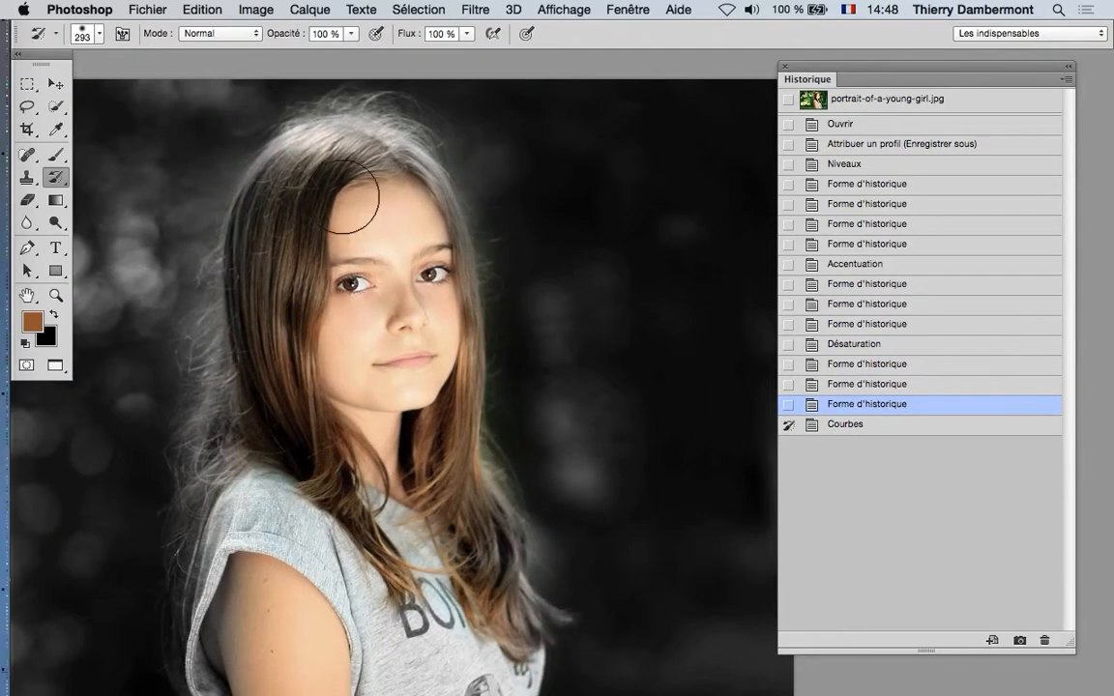
pyautogui.moveTo(439, 213)
pyautogui.mouseDown()
pyautogui.moveTo(428, 191)
pyautogui.moveTo(310, 140)
pyautogui.moveTo(242, 266)
pyautogui.moveTo(271, 145)
pyautogui.mouseUp()
pyautogui.moveTo(317, 87)
pyautogui.mouseDown()
pyautogui.moveTo(274, 323)
pyautogui.moveTo(324, 478)
pyautogui.mouseUp()
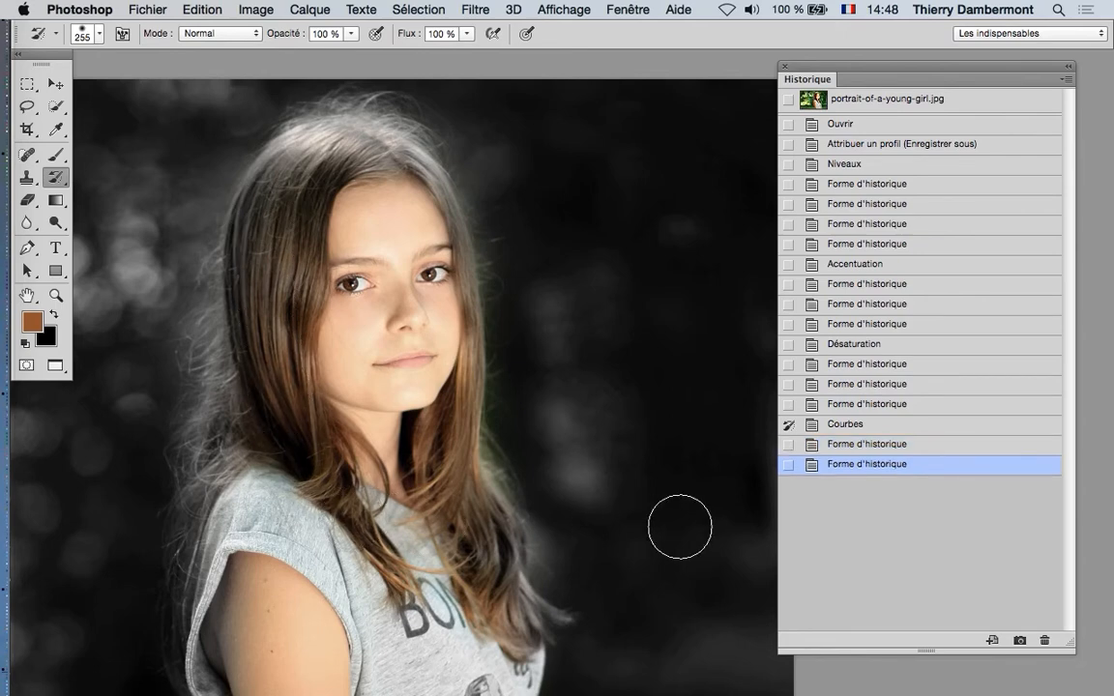
# Compare the locally painted result with the Courbes state and the state before the Curves adjustment
pyautogui.click(847, 427)
pyautogui.click(851, 469)
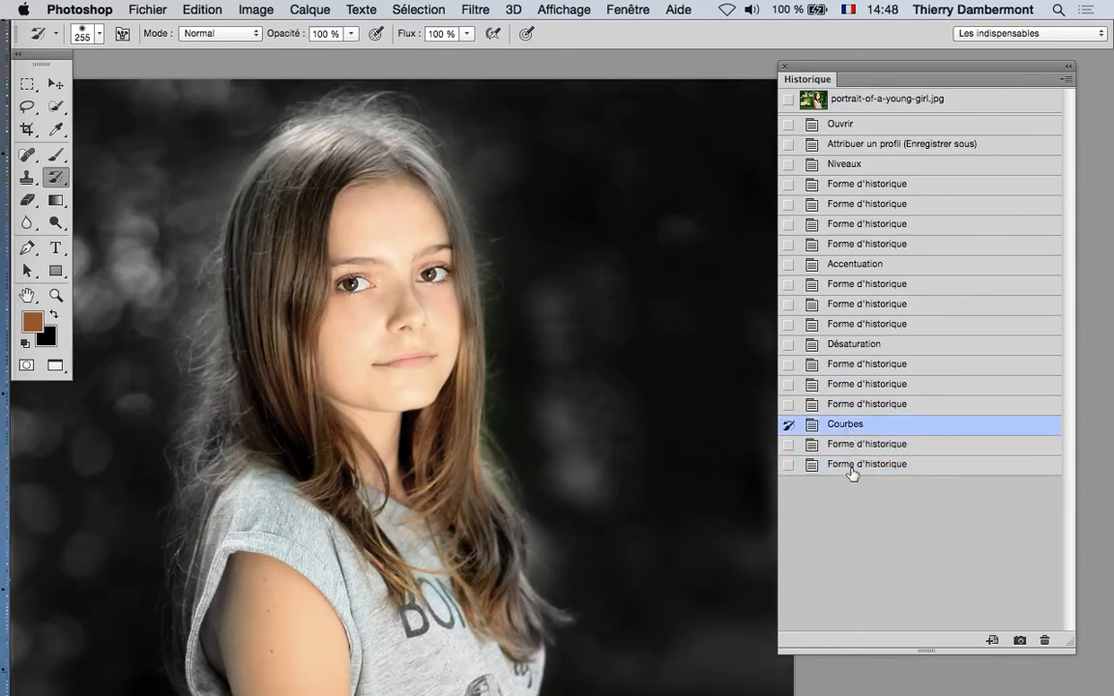
pyautogui.click(853, 411)
pyautogui.click(854, 468)
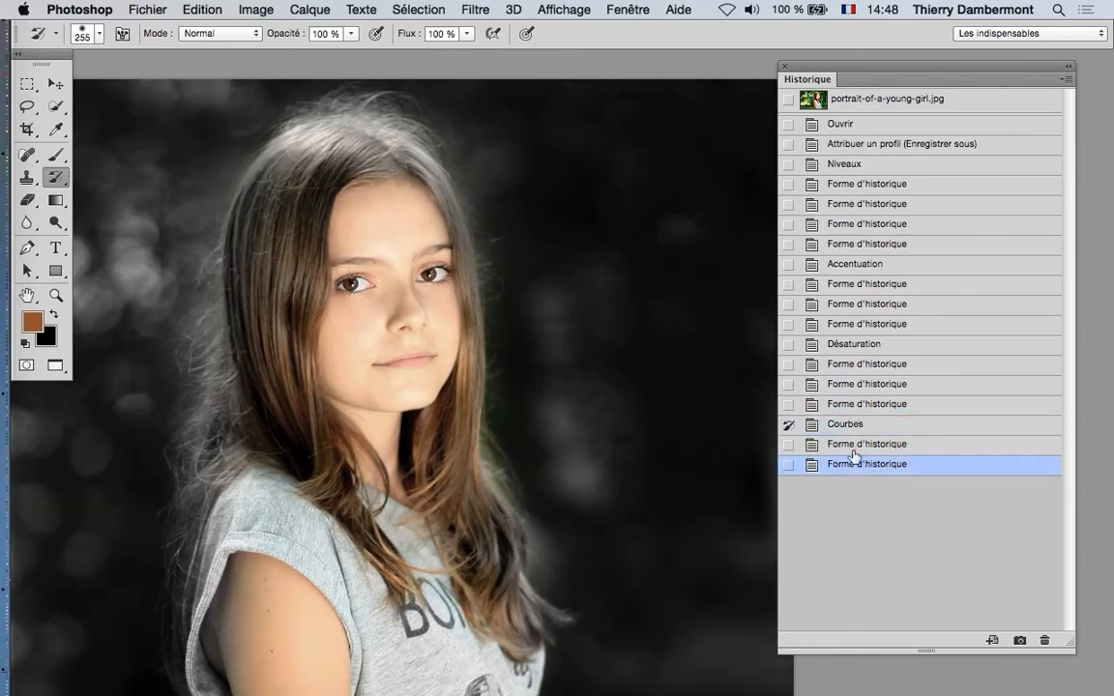
pyautogui.click(853, 407)
pyautogui.click(852, 468)
pyautogui.click(847, 407)
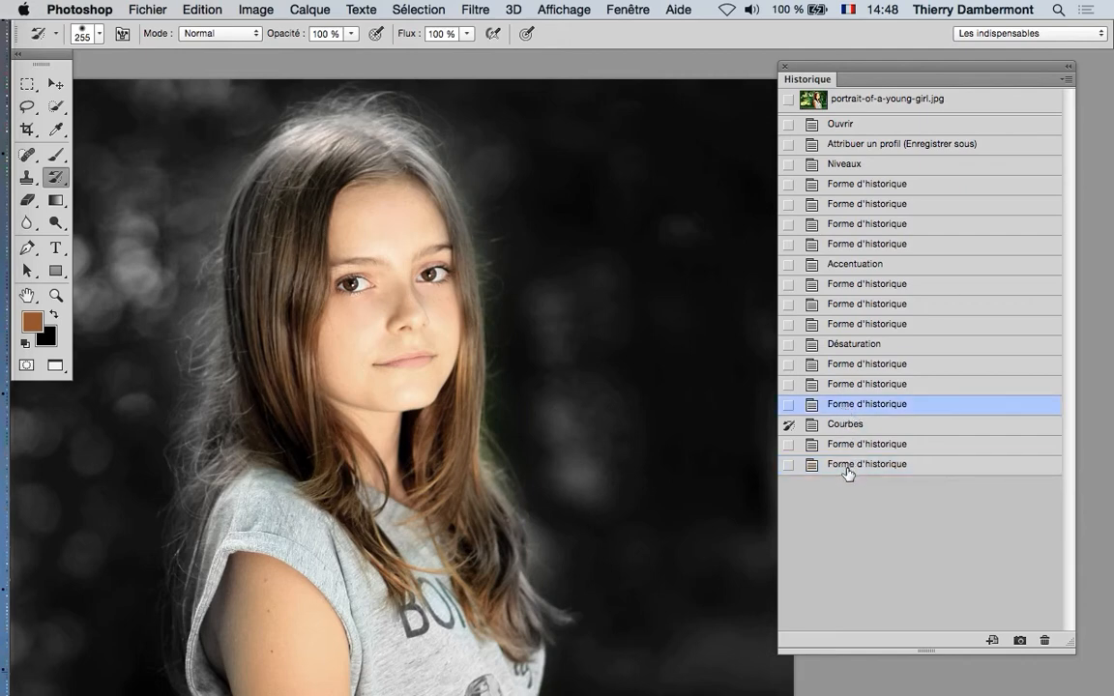
# Compare the latest painted state with the state before the Curves adjustment and return to the latest one
pyautogui.click(848, 468)
pyautogui.click(845, 407)
pyautogui.click(851, 466)
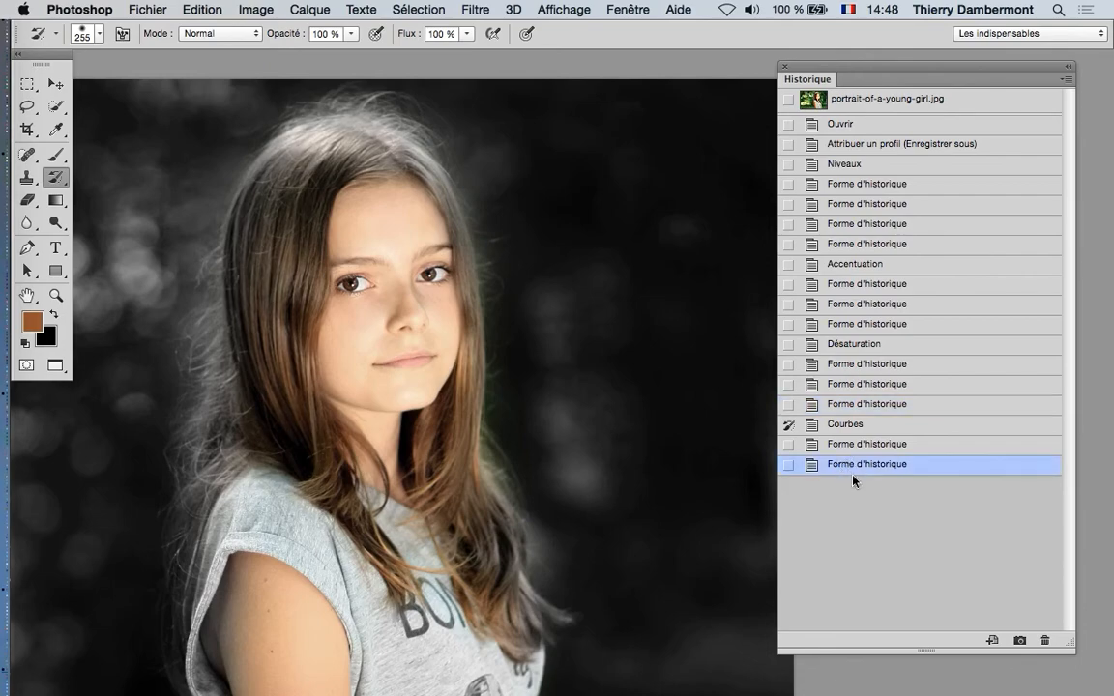
# Apply a second Curves adjustment to the portrait with a highlight point and a lower-midtone point both pulled down to darken it
pyautogui.click(254, 8)
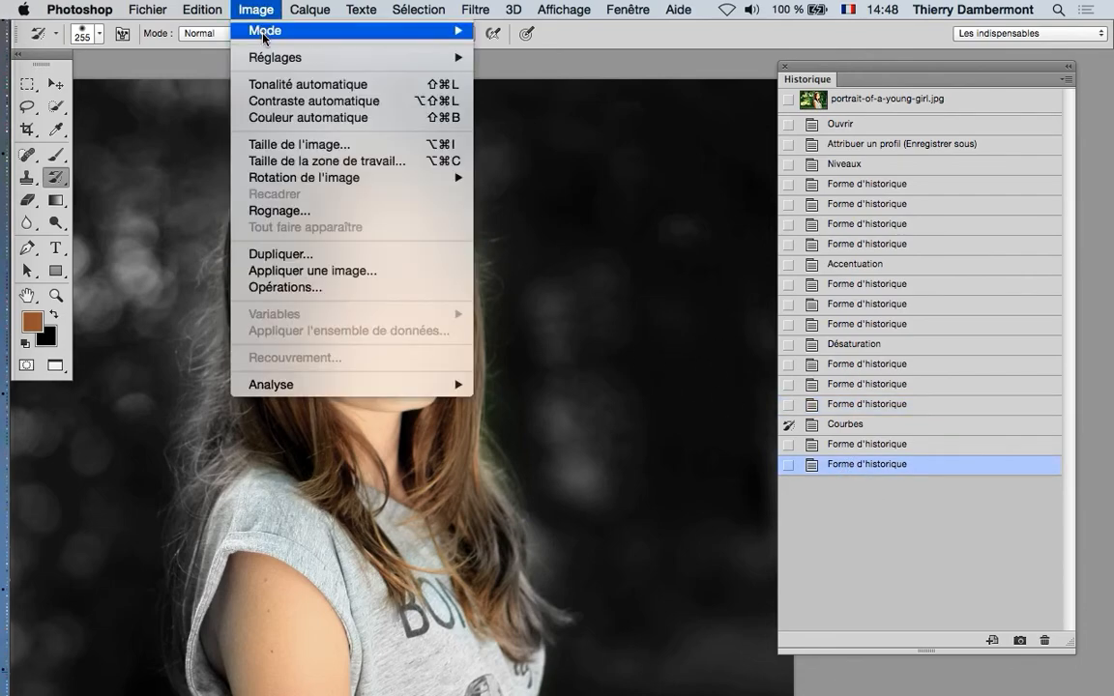
pyautogui.moveTo(323, 56)
pyautogui.click(541, 86)
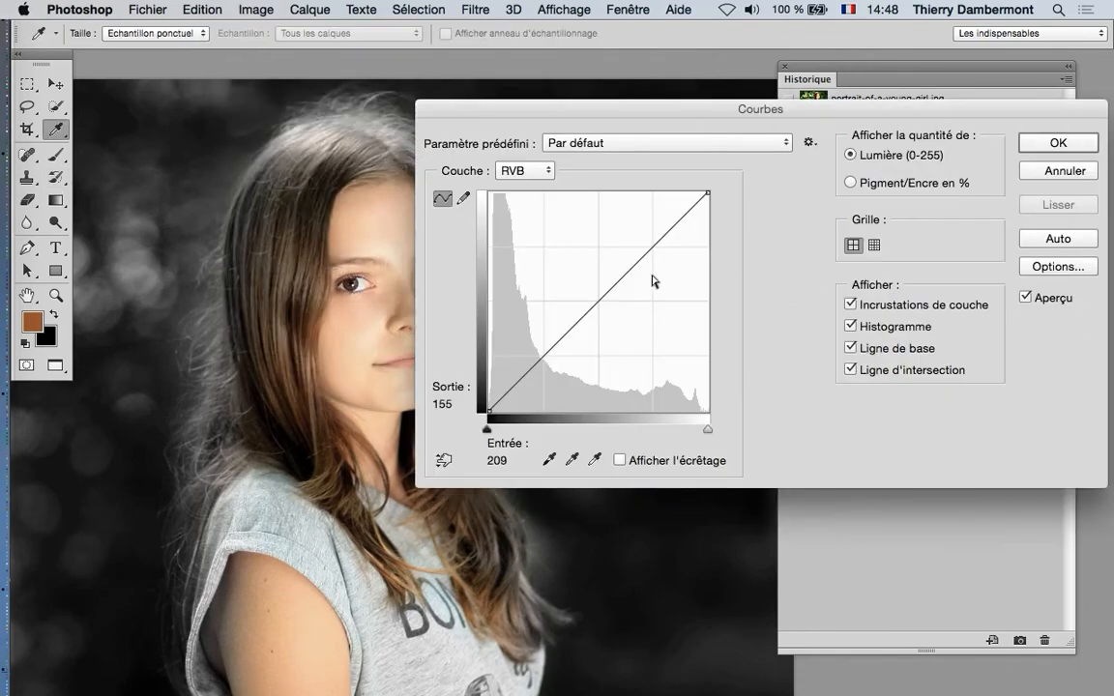
pyautogui.moveTo(630, 125); pyautogui.dragTo(758, 139)
pyautogui.click(763, 281)
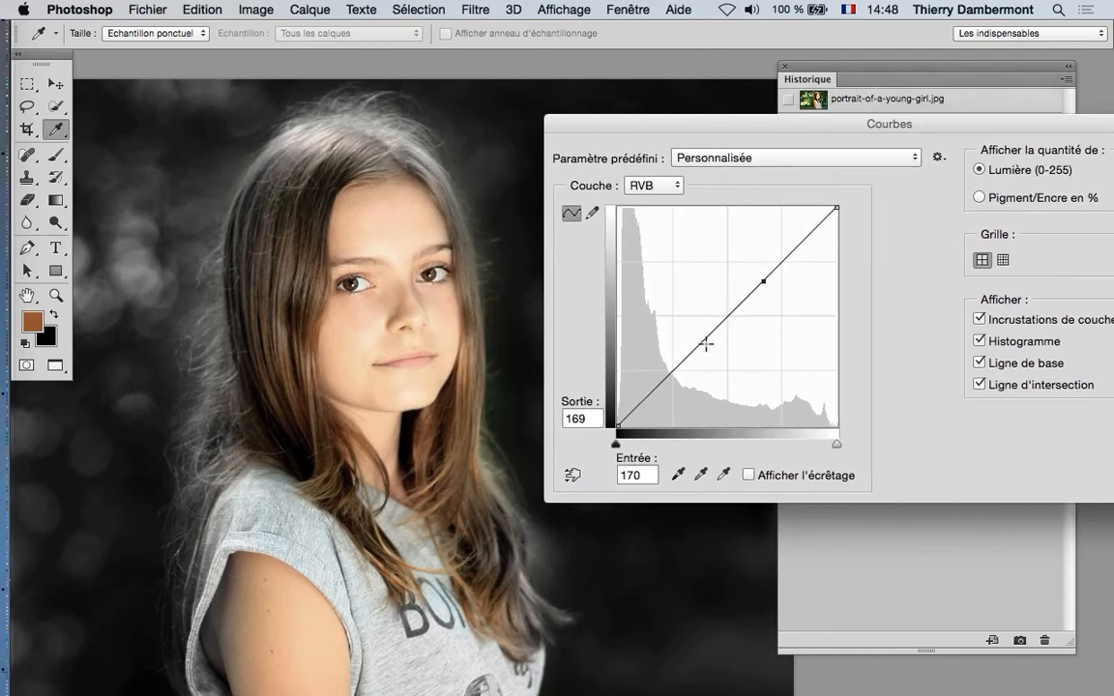
pyautogui.moveTo(703, 342); pyautogui.dragTo(704, 362)
pyautogui.moveTo(763, 281); pyautogui.dragTo(771, 294)
pyautogui.moveTo(1035, 124); pyautogui.dragTo(822, 29)
pyautogui.click(994, 130)
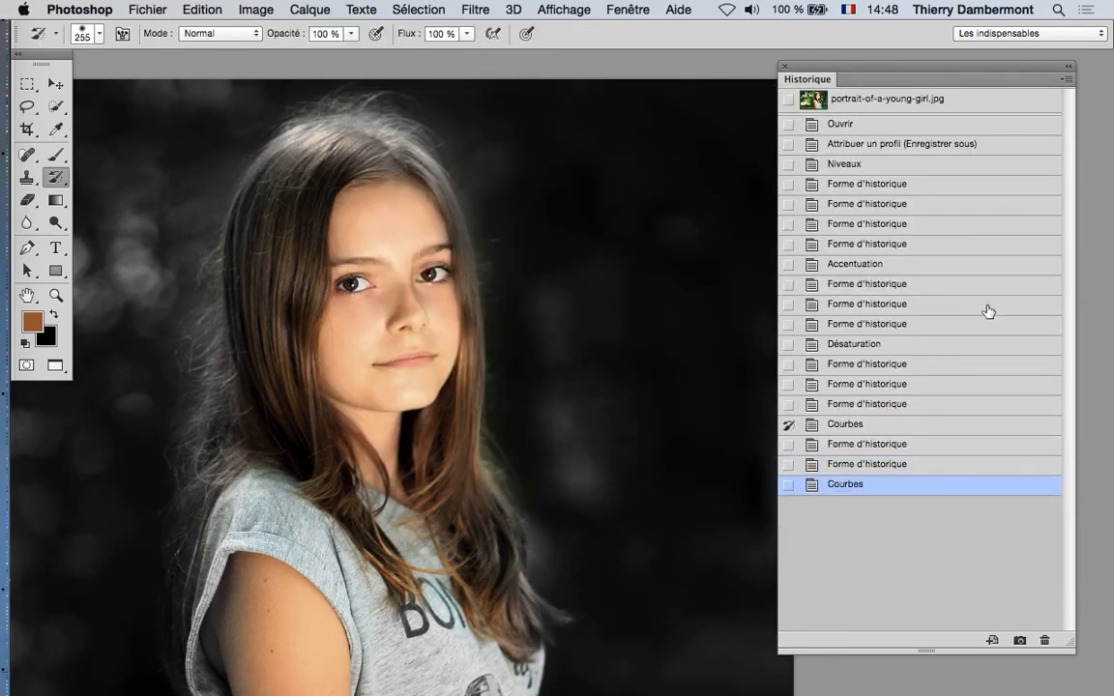
# Step back to before the second Courbes state, make it the history source and paint it onto the girl's face with the 255-pixel brush
pyautogui.click(870, 466)
pyautogui.click(789, 483)
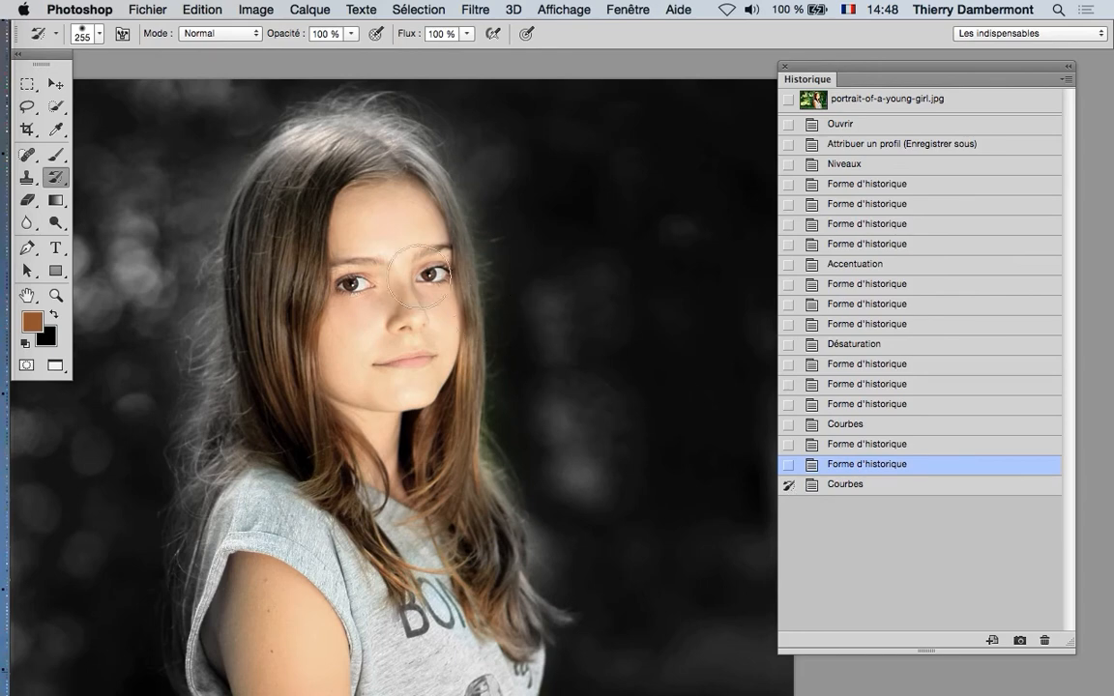
pyautogui.moveTo(360, 206)
pyautogui.mouseDown()
pyautogui.moveTo(363, 326)
pyautogui.moveTo(422, 283)
pyautogui.moveTo(338, 396)
pyautogui.moveTo(345, 456)
pyautogui.mouseUp()
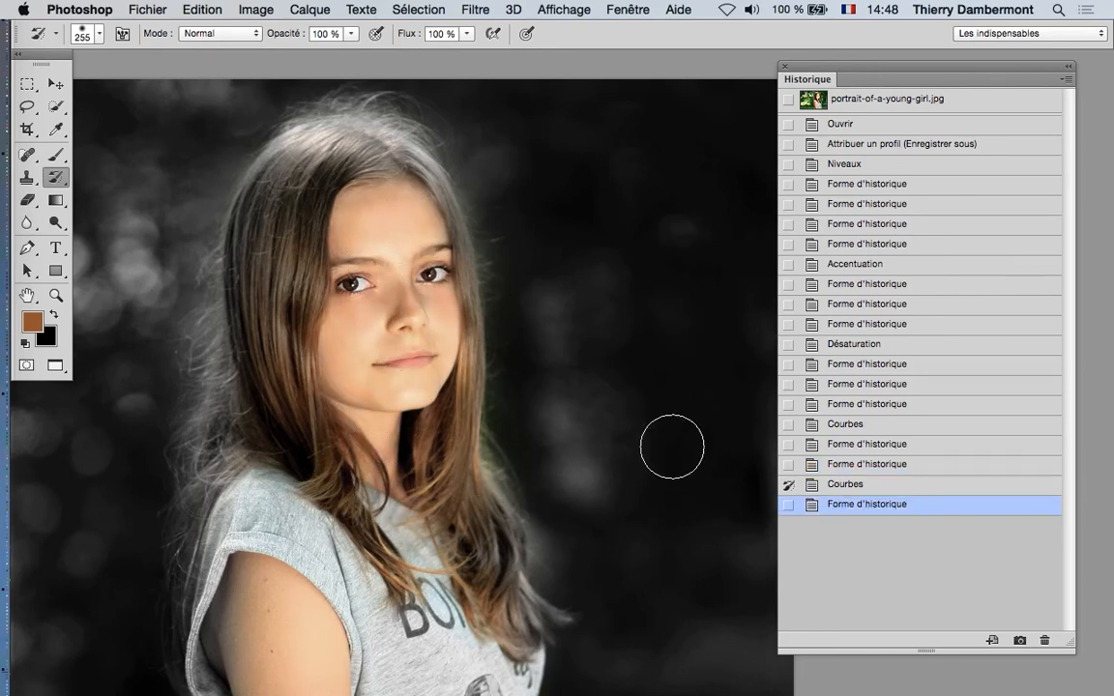
pyautogui.moveTo(384, 197); pyautogui.dragTo(323, 179)
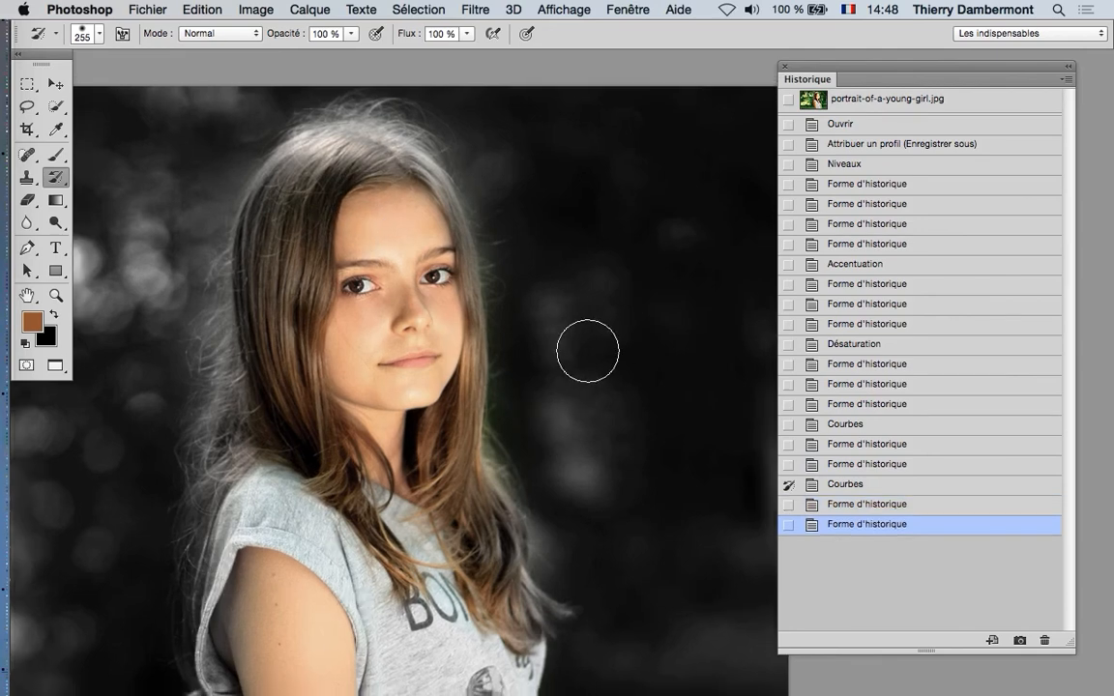
# Show the whole portrait and enlarge the History Brush to 543 pixels
pyautogui.press('super+minus')
pyautogui.press('super+minus')
pyautogui.press('super+minus')
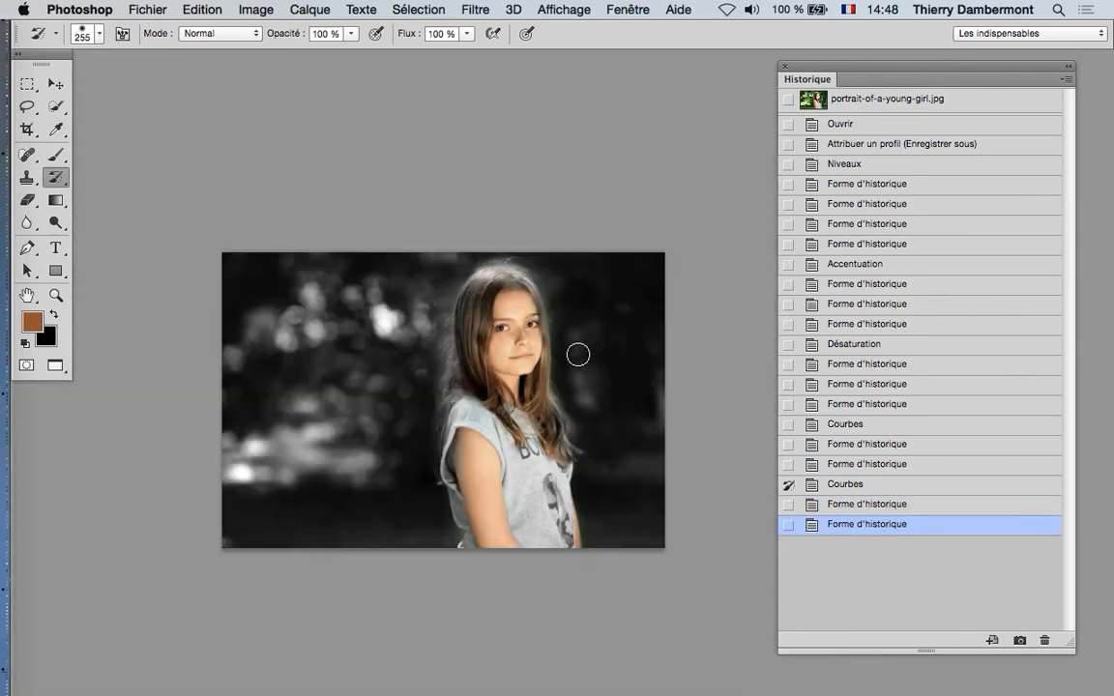
pyautogui.press('space')
pyautogui.moveTo(475, 349); pyautogui.dragTo(426, 328)
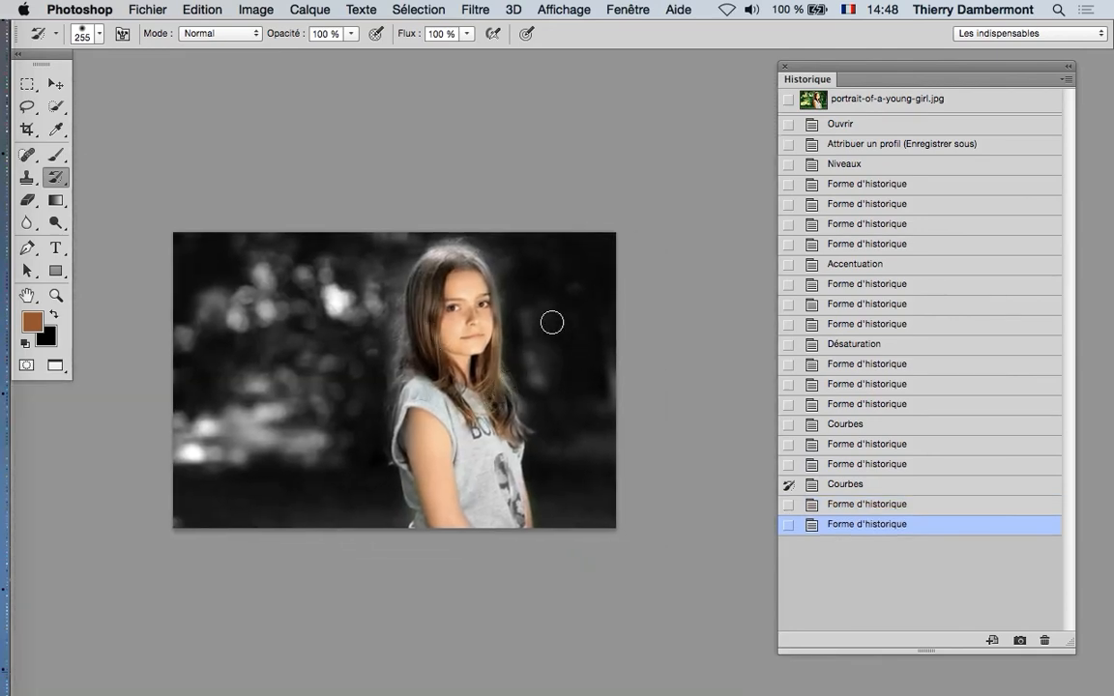
pyautogui.moveTo(553, 333); pyautogui.dragTo(572, 329)
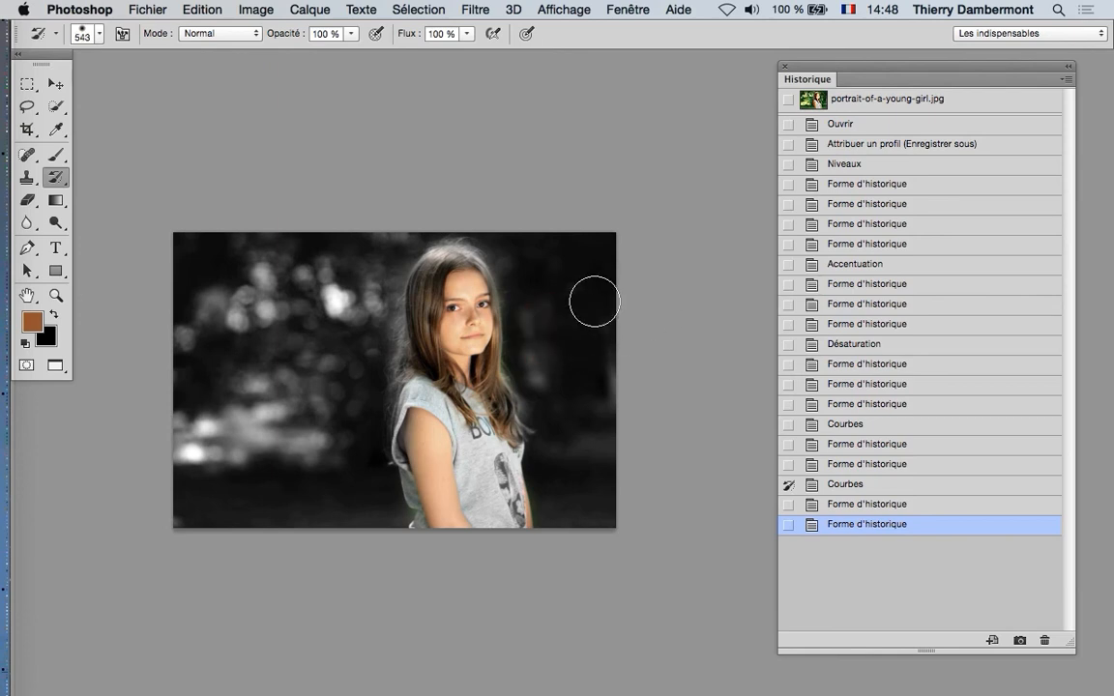
# Compare the newly painted result with the second Courbes state and the History Brush states around the first Courbes
pyautogui.click(862, 504)
pyautogui.click(870, 484)
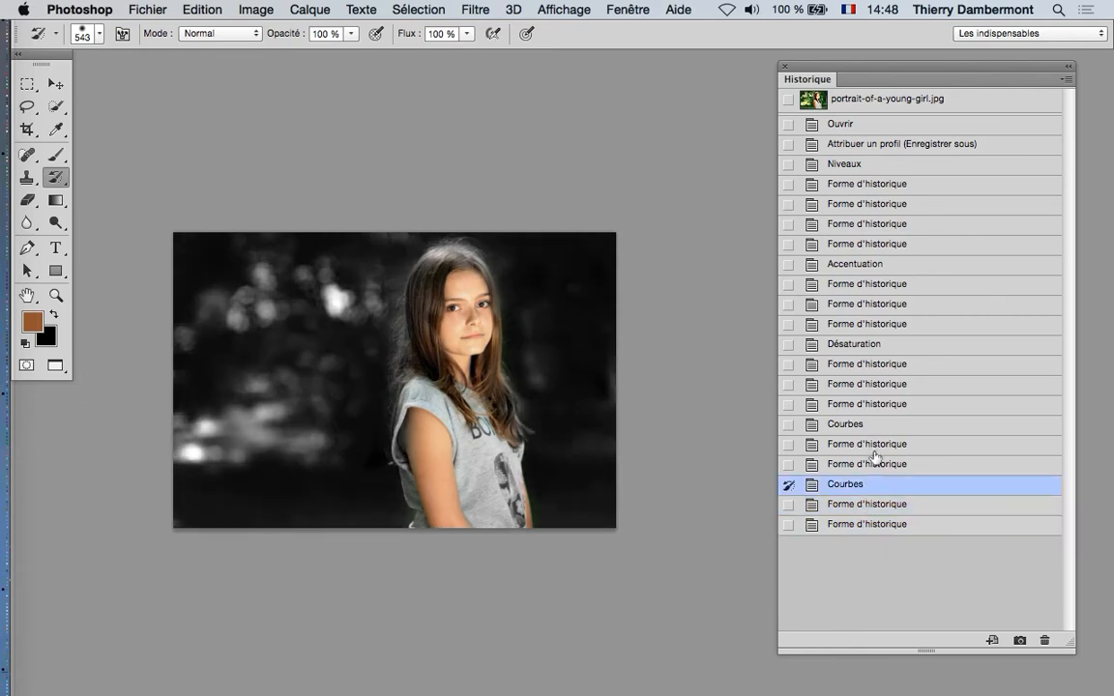
pyautogui.click(875, 444)
pyautogui.click(821, 484)
pyautogui.click(860, 525)
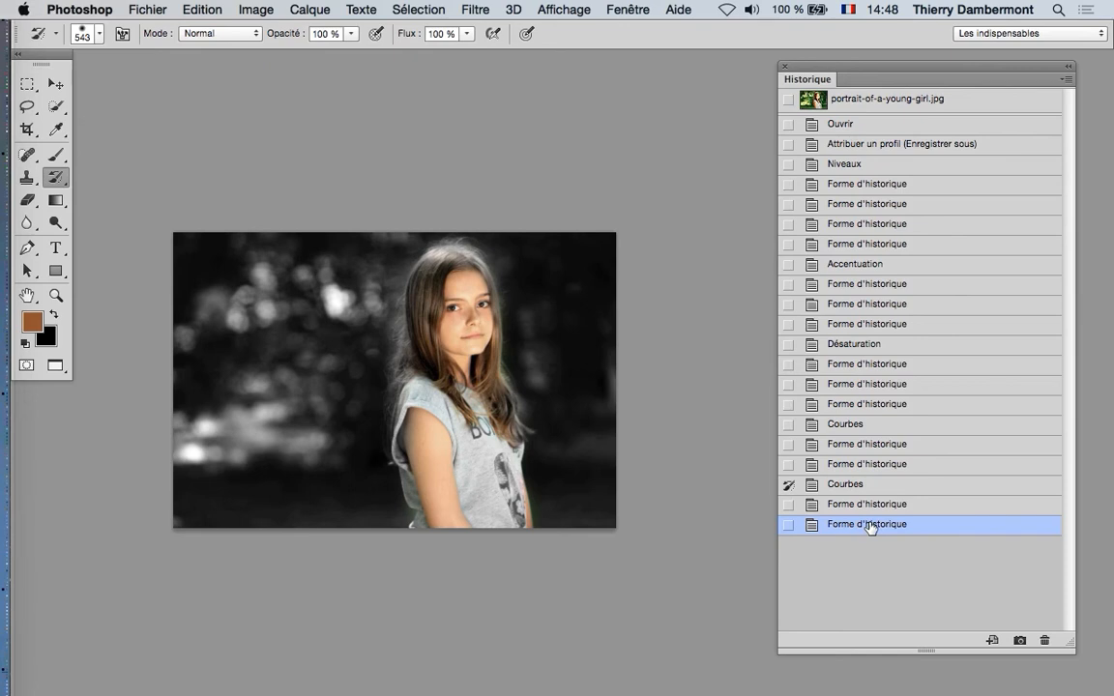
pyautogui.click(873, 464)
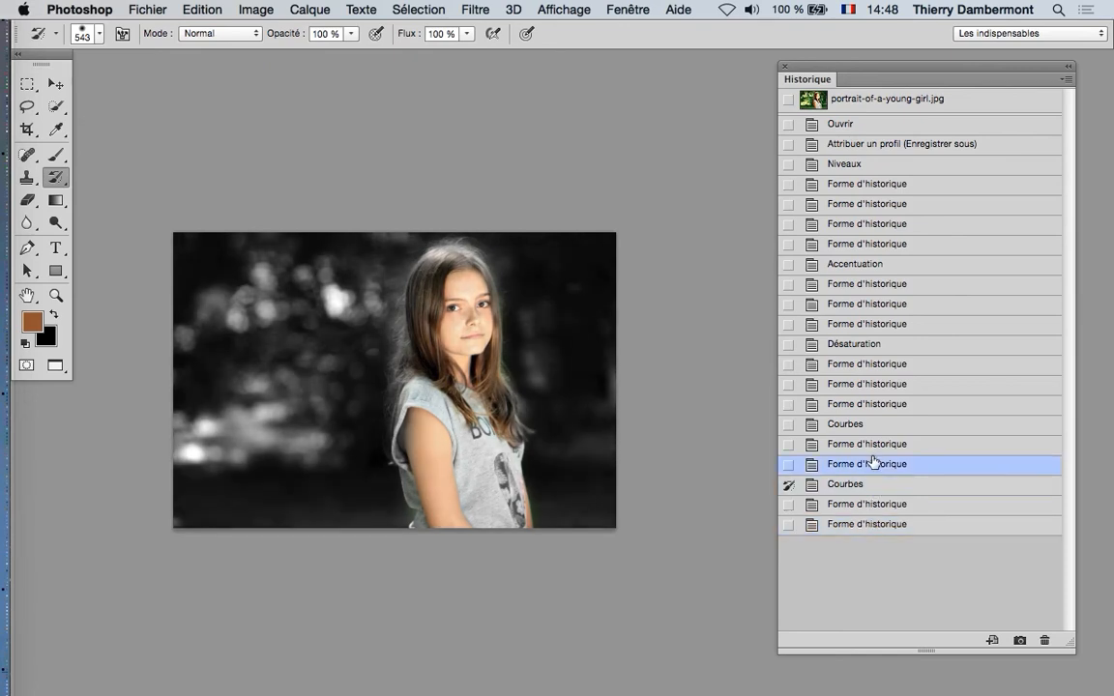
pyautogui.click(870, 424)
pyautogui.click(873, 404)
pyautogui.click(870, 444)
pyautogui.click(868, 483)
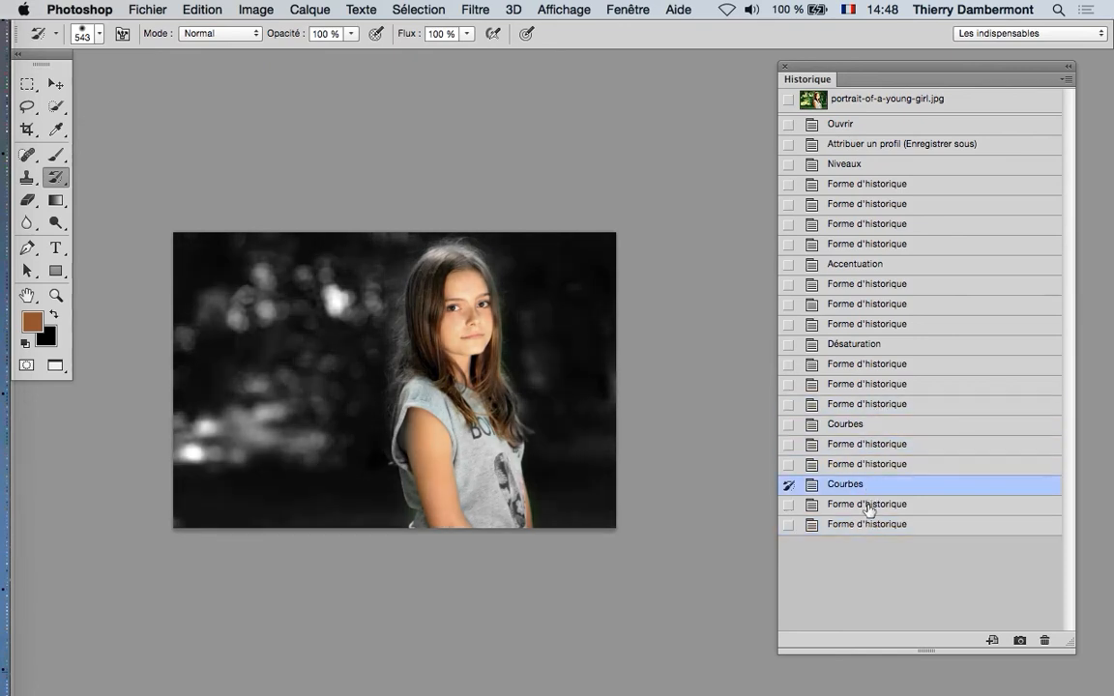
# Review the earlier history states back to Accentuation, including Désaturation, and return to the last painted state
pyautogui.click(870, 503)
pyautogui.click(873, 425)
pyautogui.click(875, 384)
pyautogui.click(889, 326)
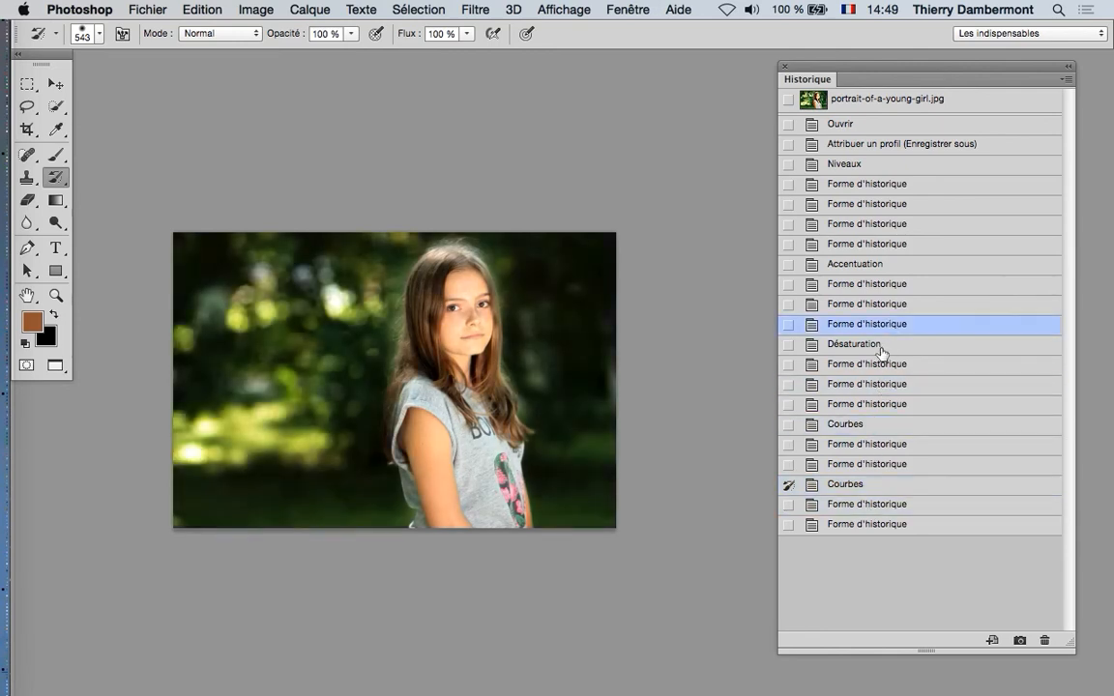
pyautogui.click(897, 263)
pyautogui.click(884, 344)
pyautogui.click(856, 444)
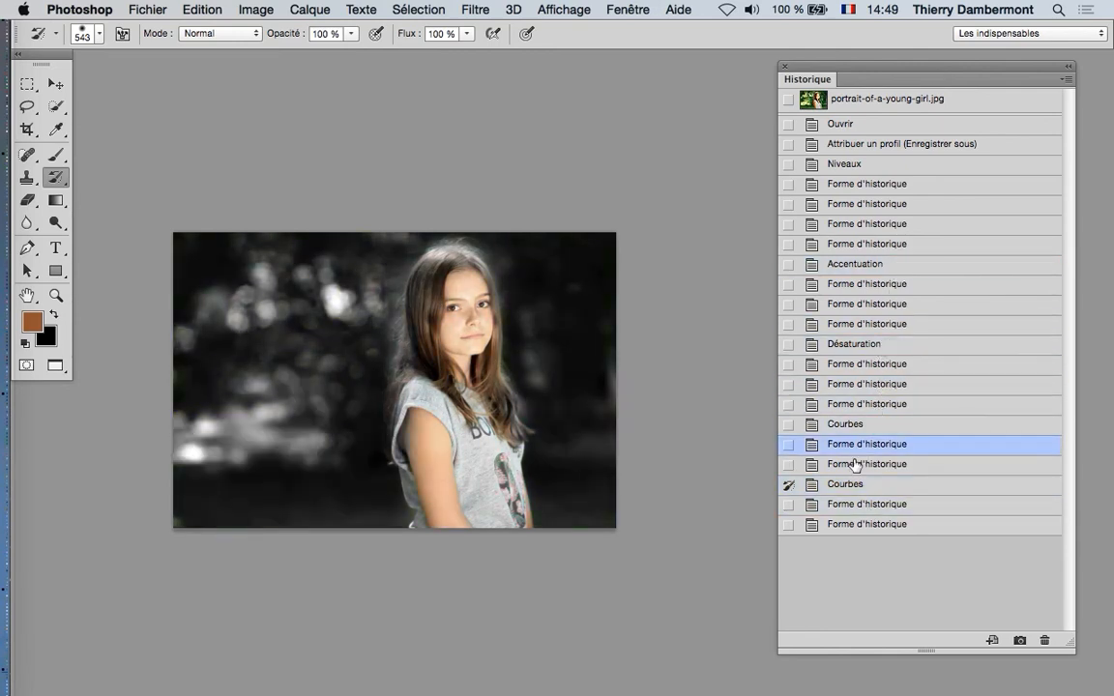
pyautogui.click(859, 485)
pyautogui.click(857, 504)
pyautogui.click(858, 524)
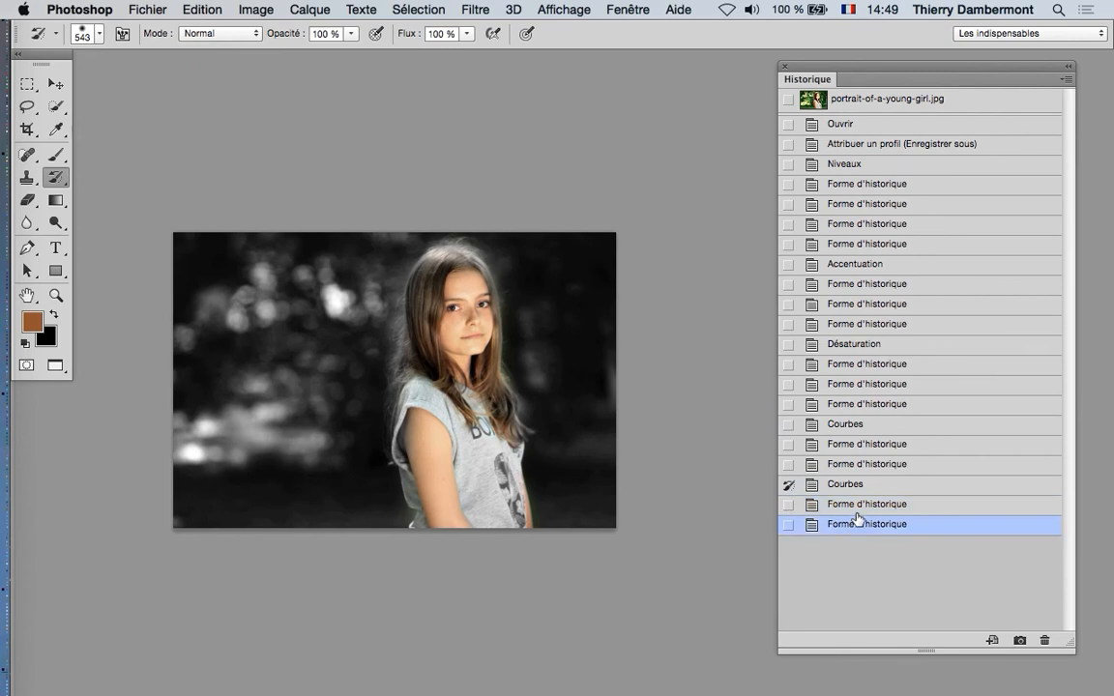
# Compare the second Courbes state with the History Brush states directly before and after it
pyautogui.click(857, 503)
pyautogui.click(864, 483)
pyautogui.click(861, 445)
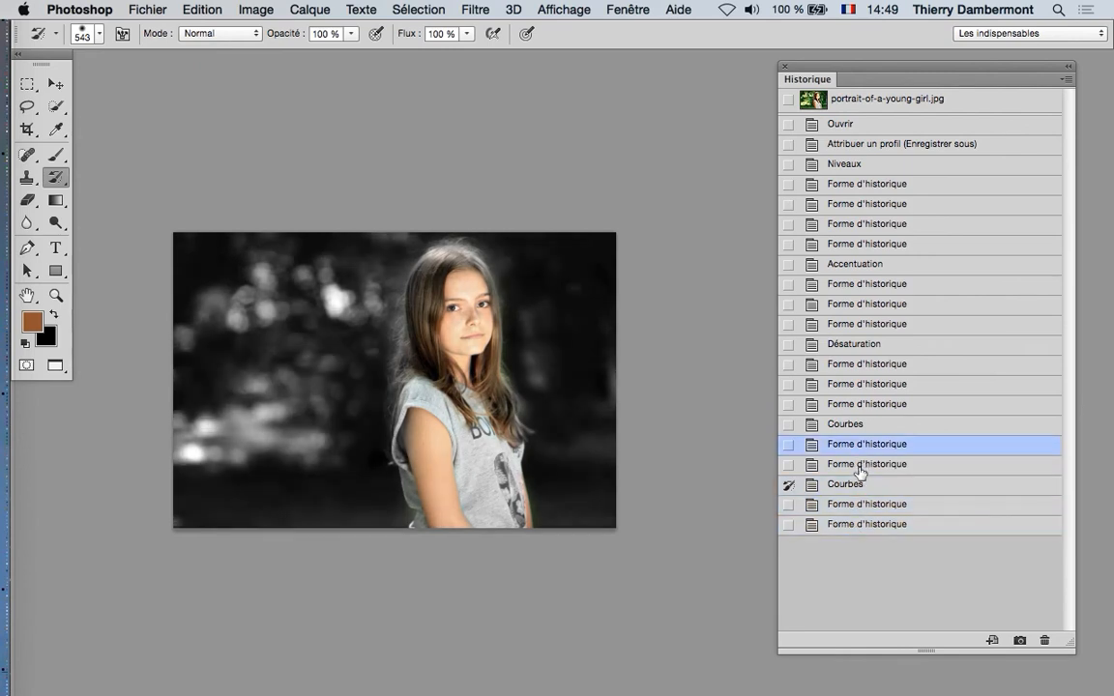
pyautogui.click(859, 468)
pyautogui.click(856, 487)
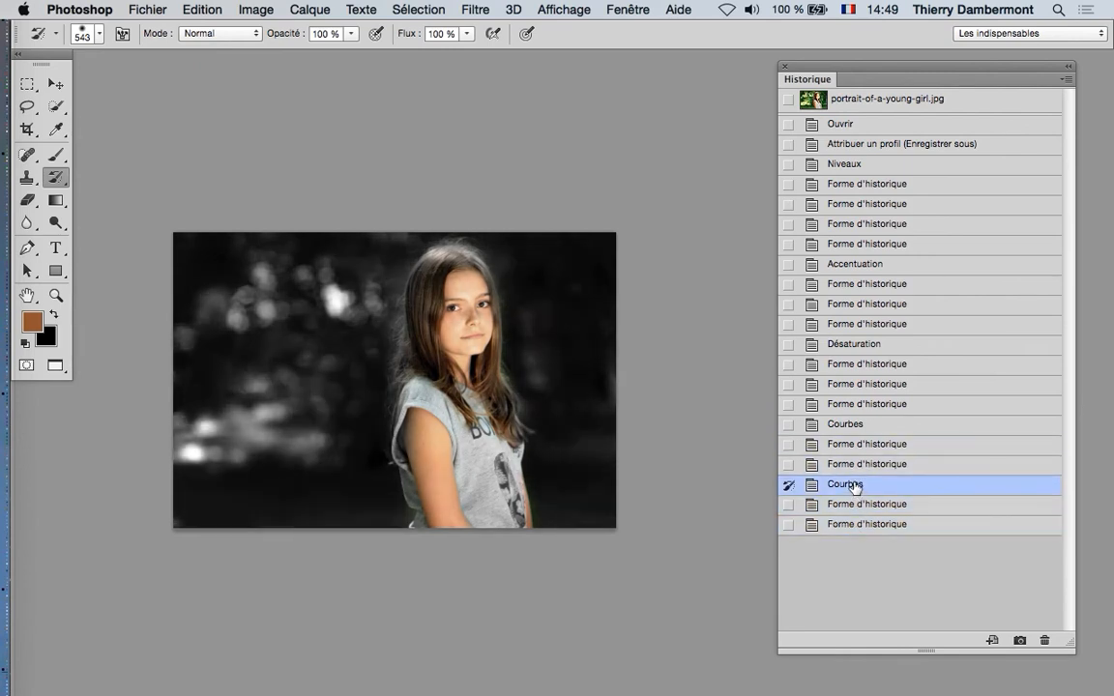
pyautogui.click(855, 505)
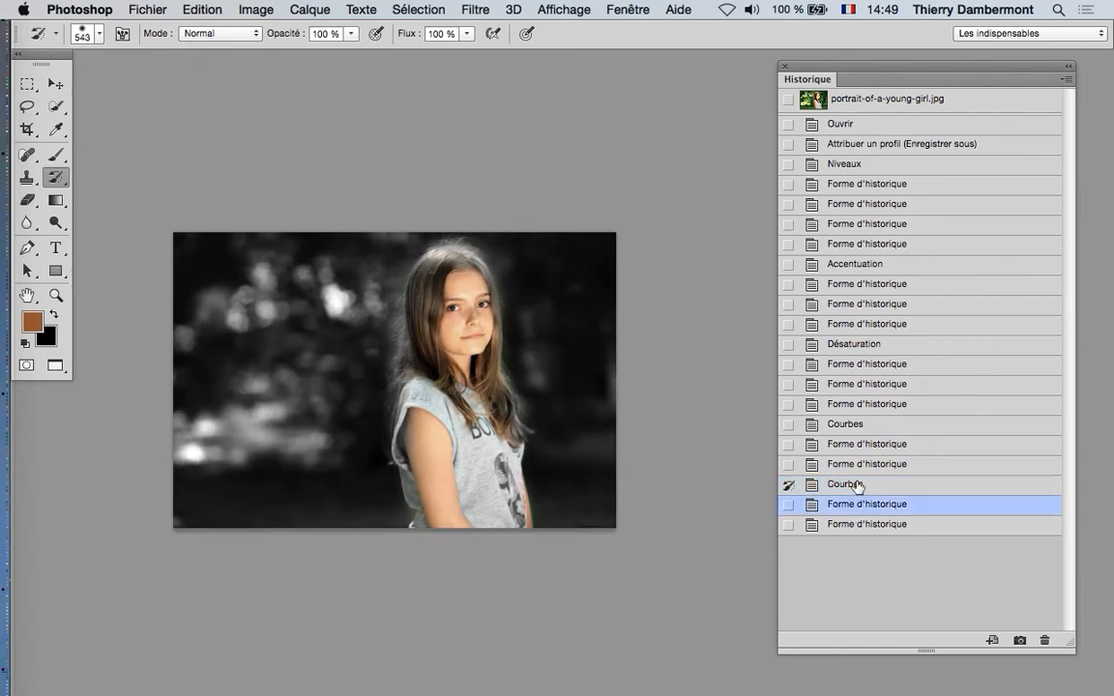
pyautogui.click(857, 485)
pyautogui.click(859, 464)
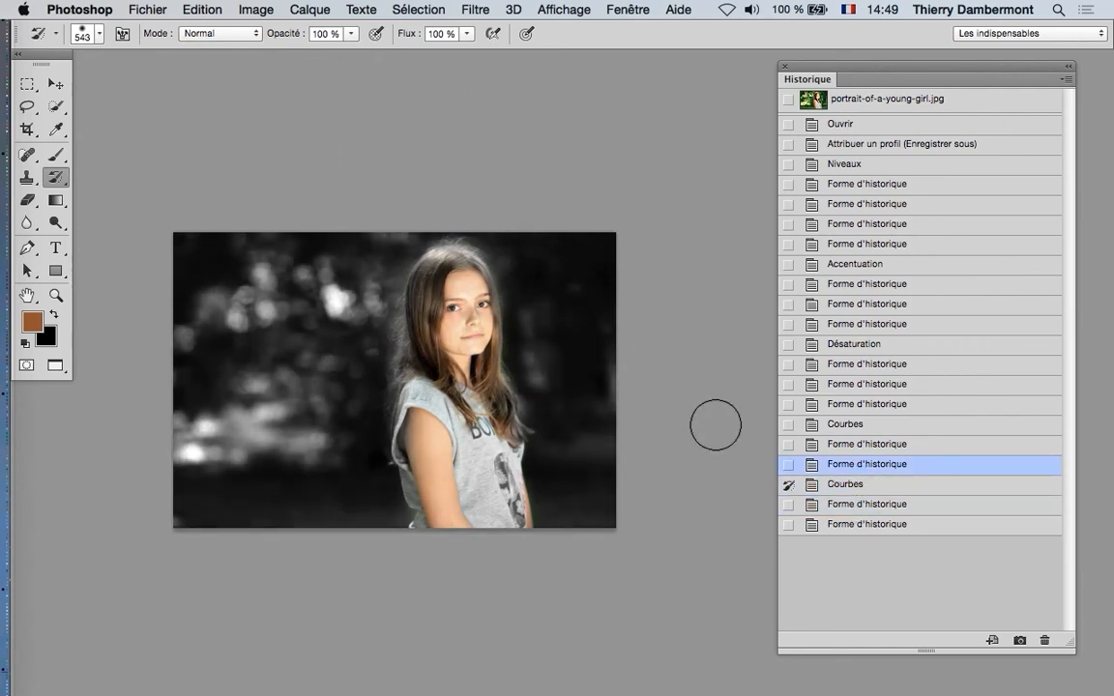
pyautogui.click(843, 510)
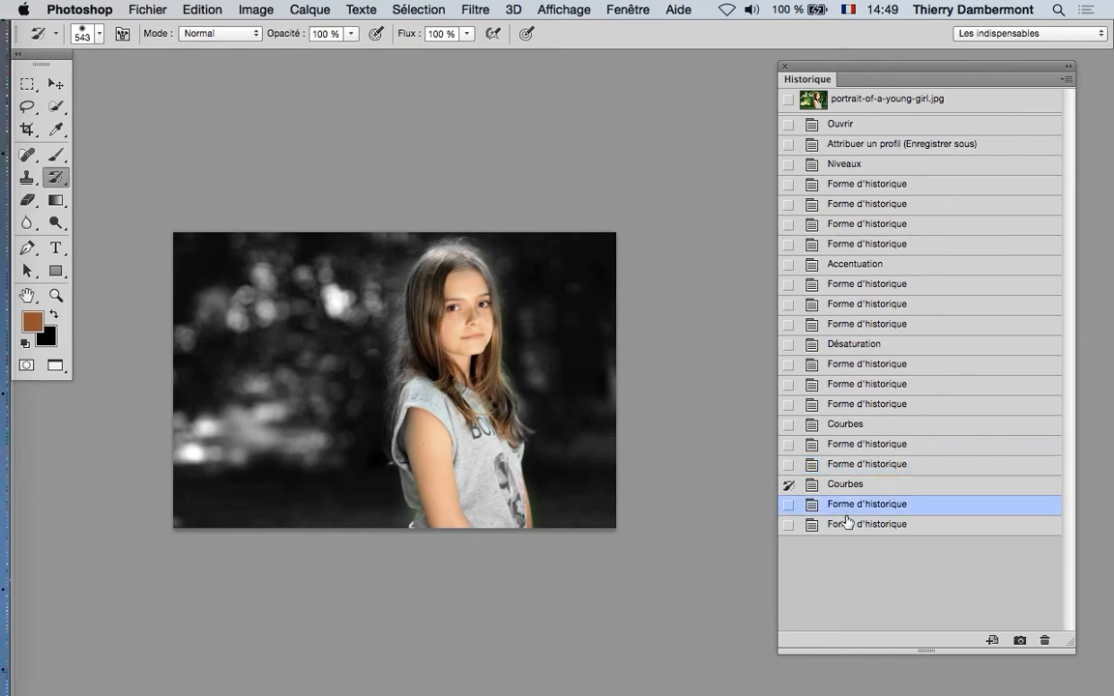
pyautogui.click(846, 527)
pyautogui.click(848, 503)
pyautogui.click(845, 483)
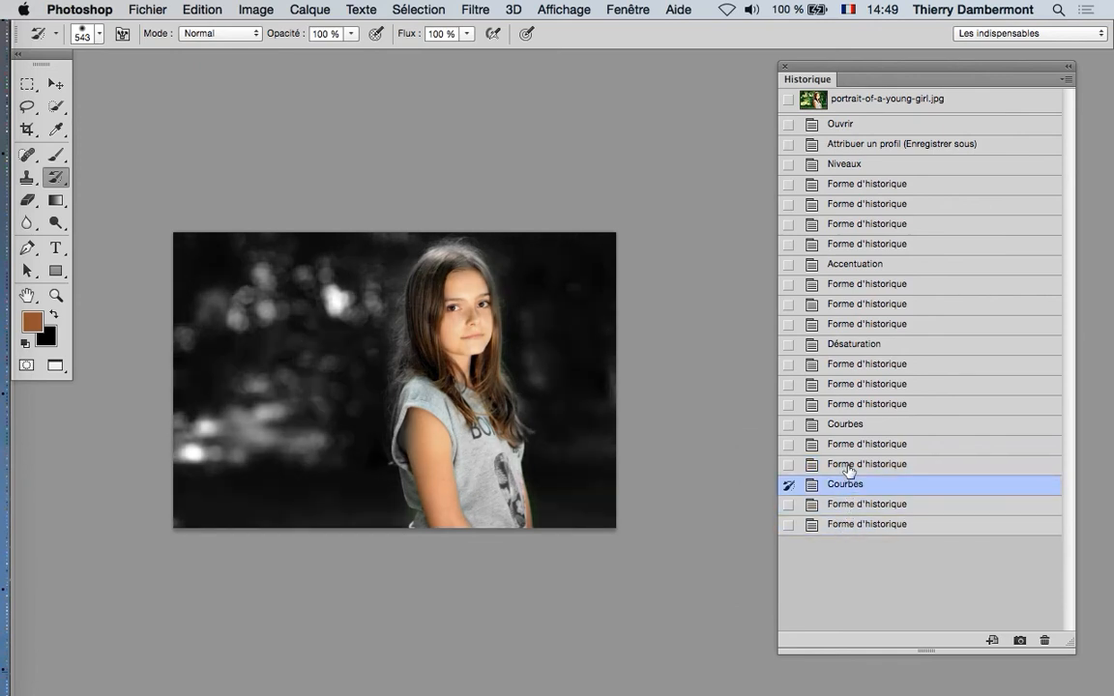
pyautogui.click(843, 465)
# Examine the girl's face and hair up close in the states around the second Courbes adjustment
pyautogui.scroll(5, 340, 372)
pyautogui.moveTo(660, 423); pyautogui.dragTo(536, 421)
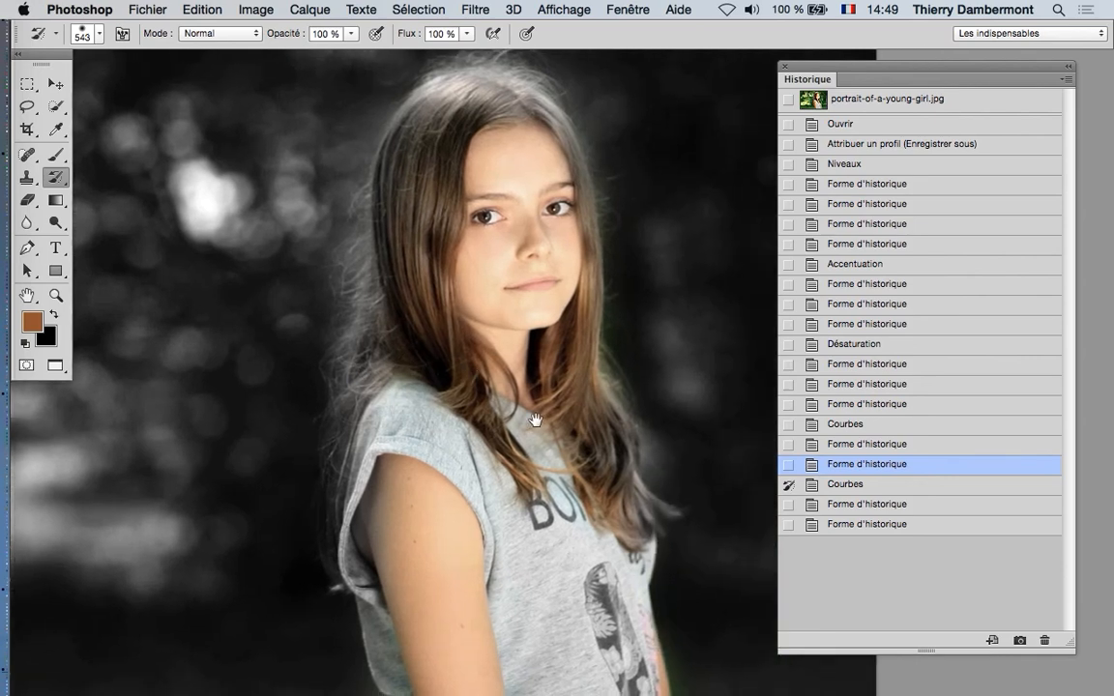
pyautogui.click(845, 527)
pyautogui.click(854, 504)
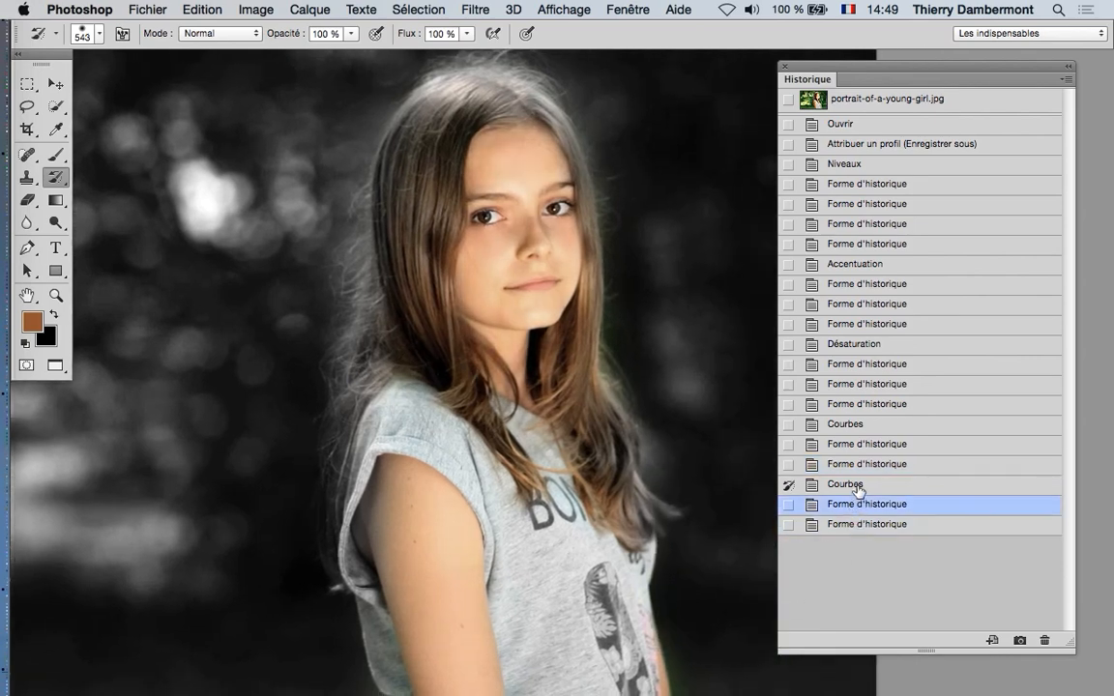
pyautogui.click(857, 484)
pyautogui.click(862, 465)
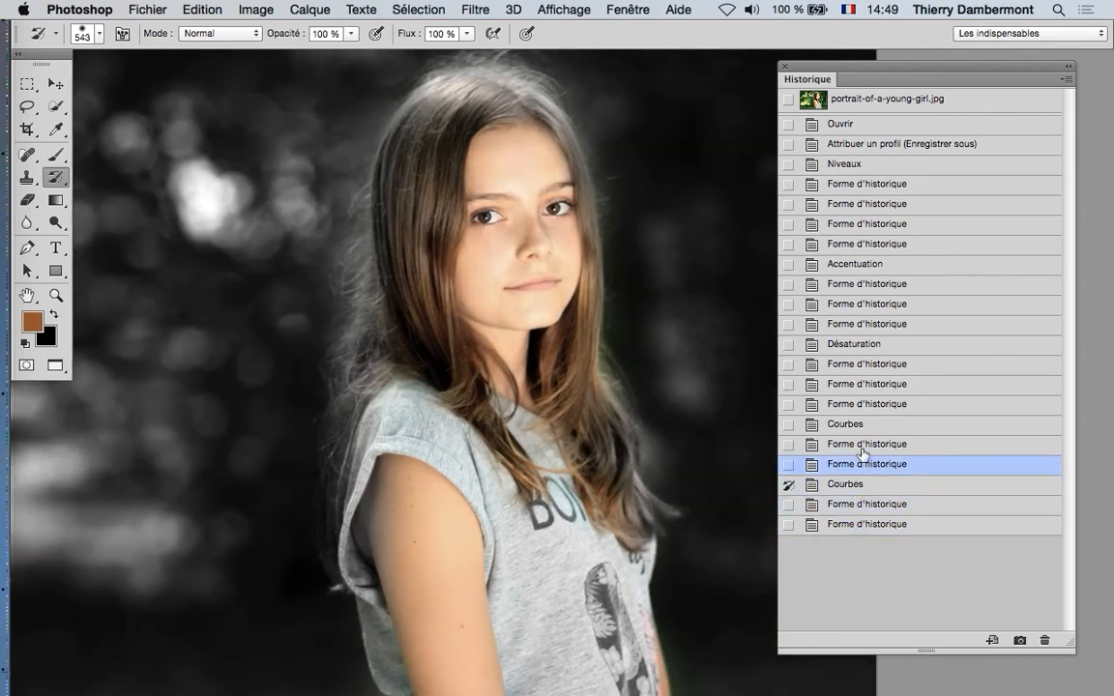
# Check the states around the first Courbes adjustment and revert the portrait to the History Brush state just before the second Courbes
pyautogui.click(864, 445)
pyautogui.click(864, 462)
pyautogui.click(864, 426)
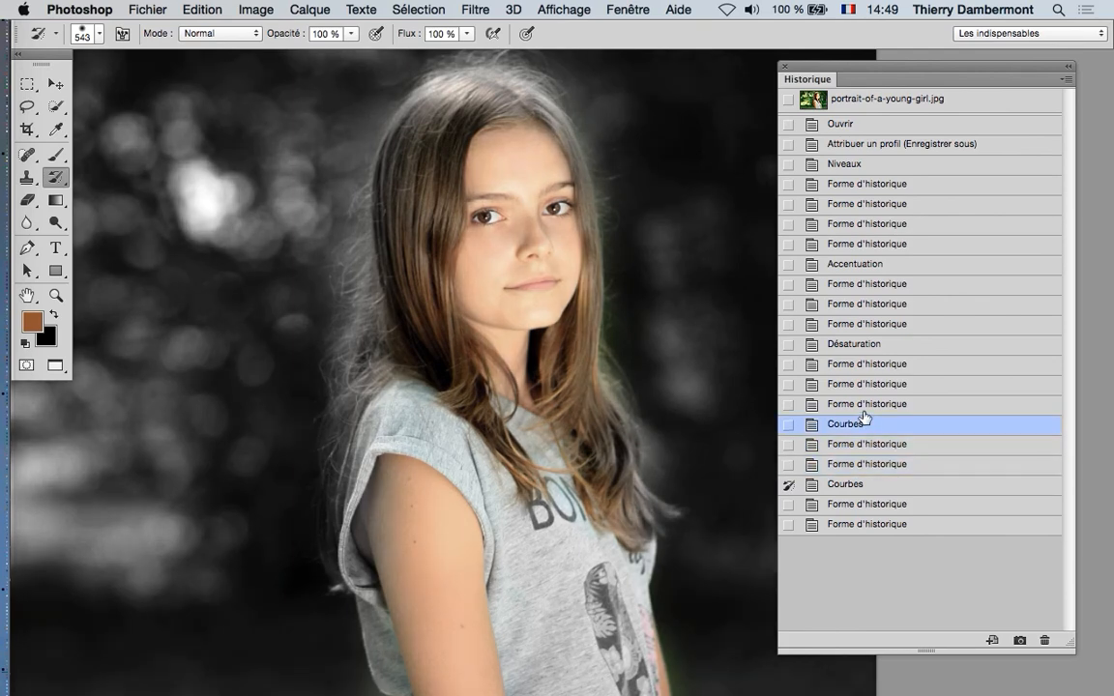
pyautogui.click(863, 404)
pyautogui.click(864, 443)
pyautogui.click(865, 464)
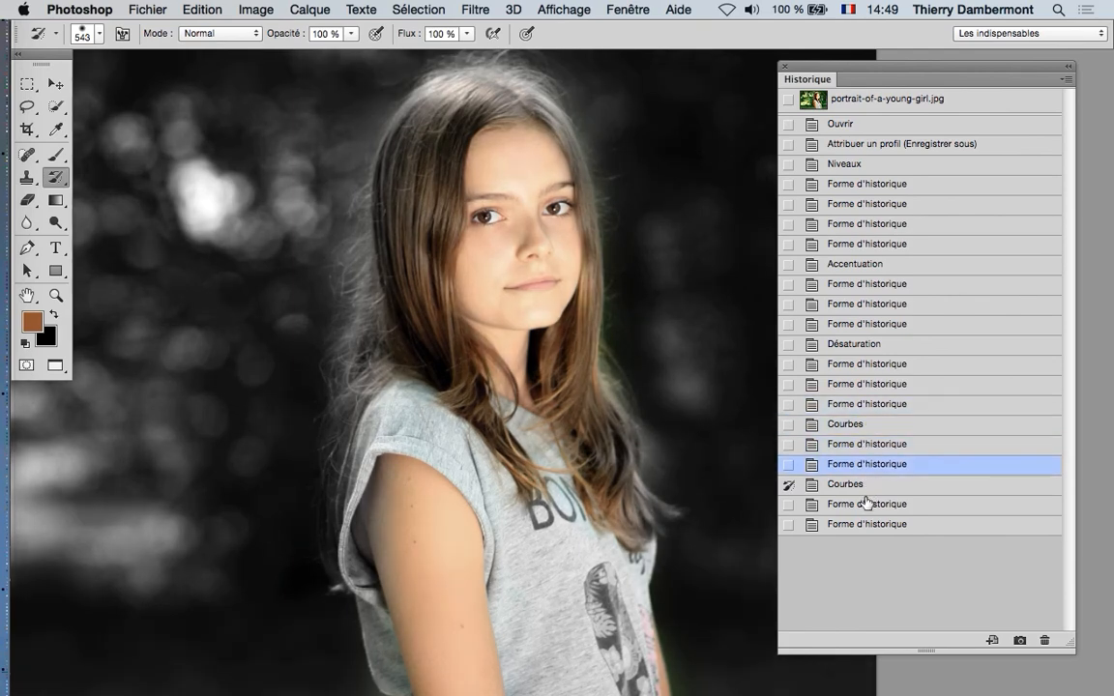
pyautogui.click(865, 485)
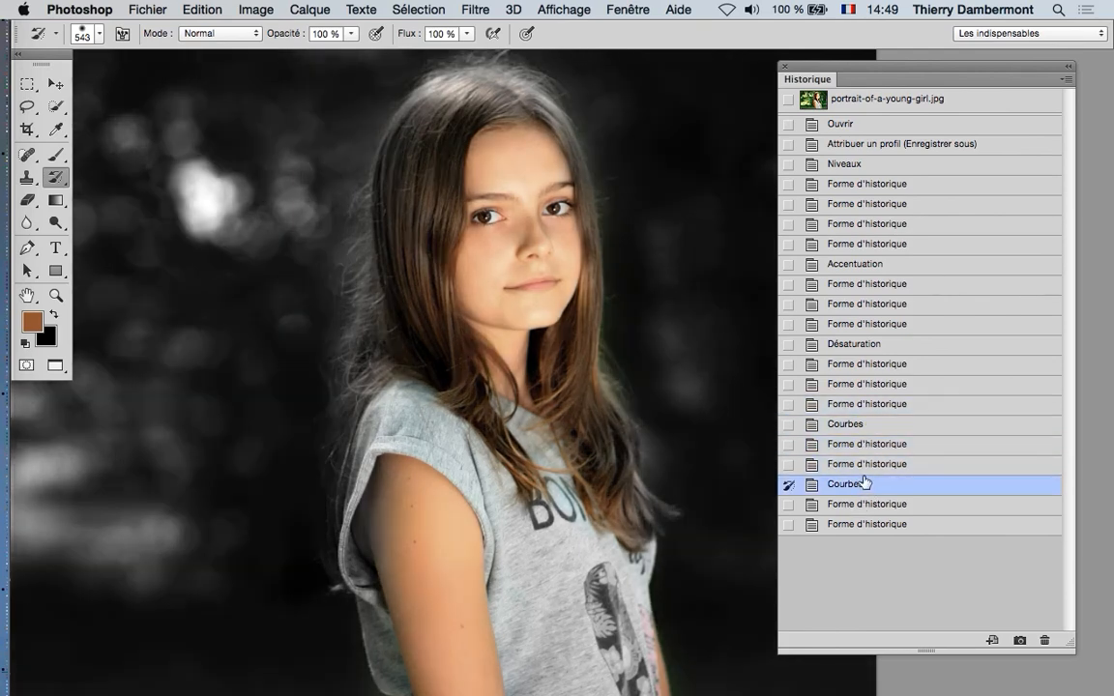
pyautogui.click(866, 464)
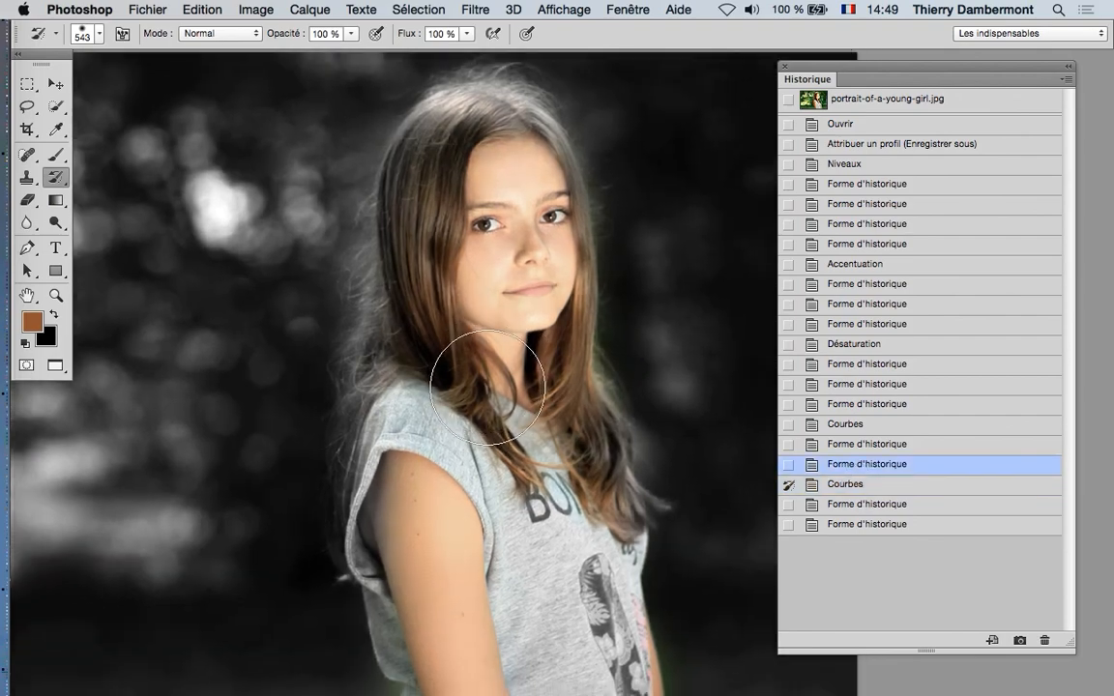
# Save the portrait in Photoshop format as portrait-of-a-young-girl-02.psd in the historique de retouche folder
pyautogui.press('super+minus')
pyautogui.click(117, 9)
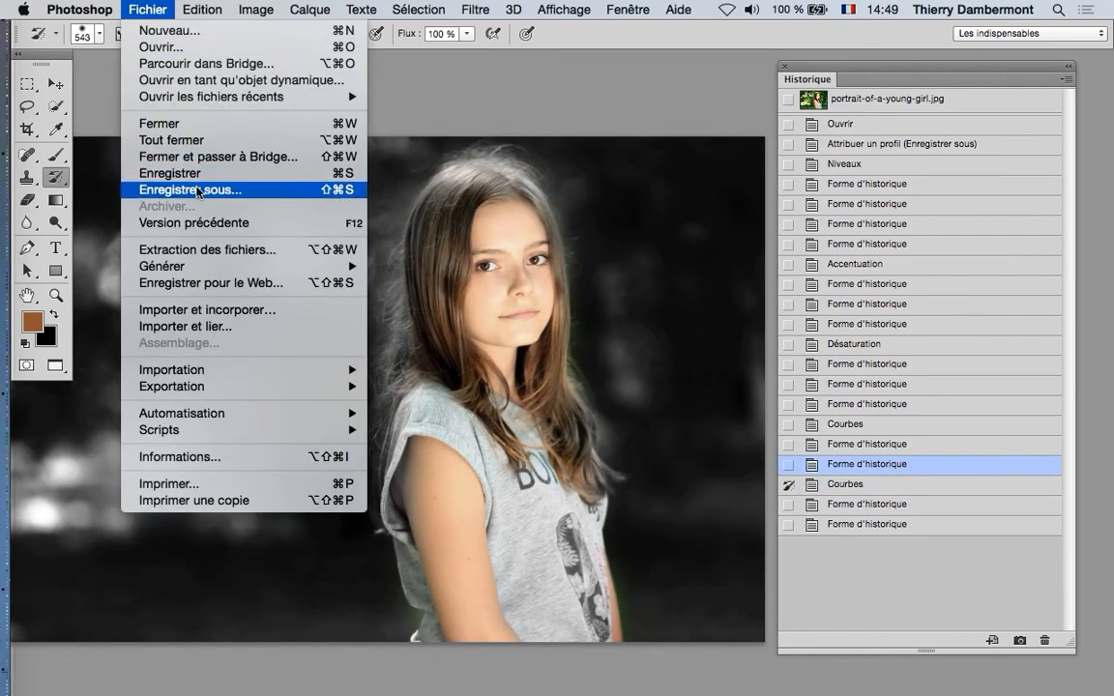
pyautogui.click(197, 190)
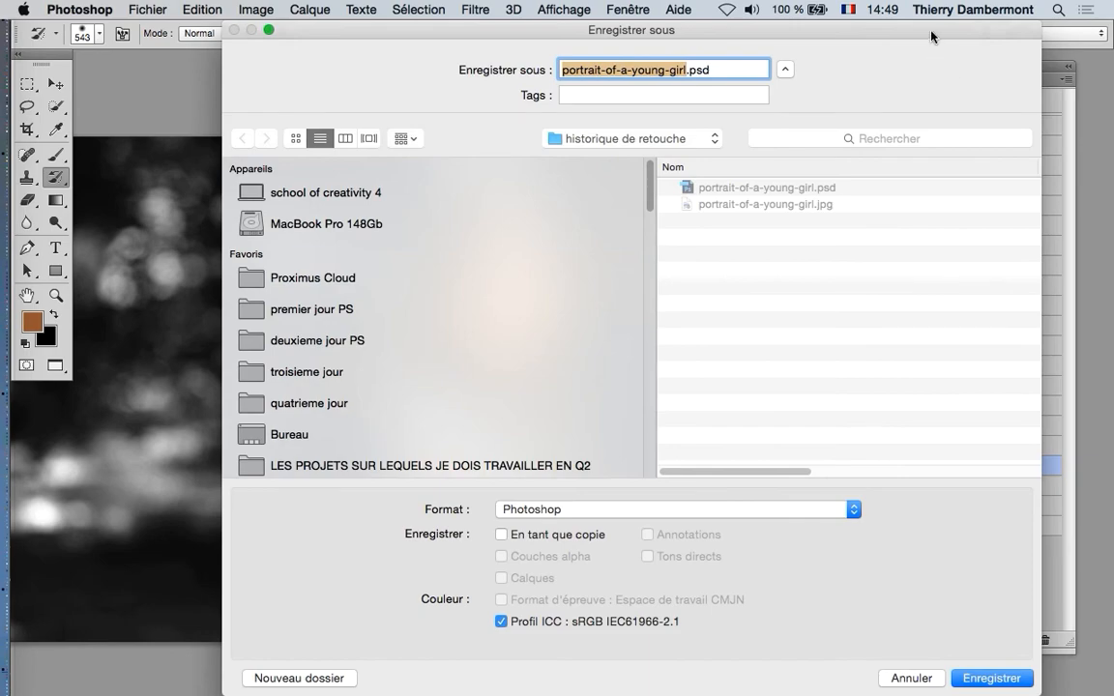
pyautogui.moveTo(931, 37); pyautogui.dragTo(1009, 76)
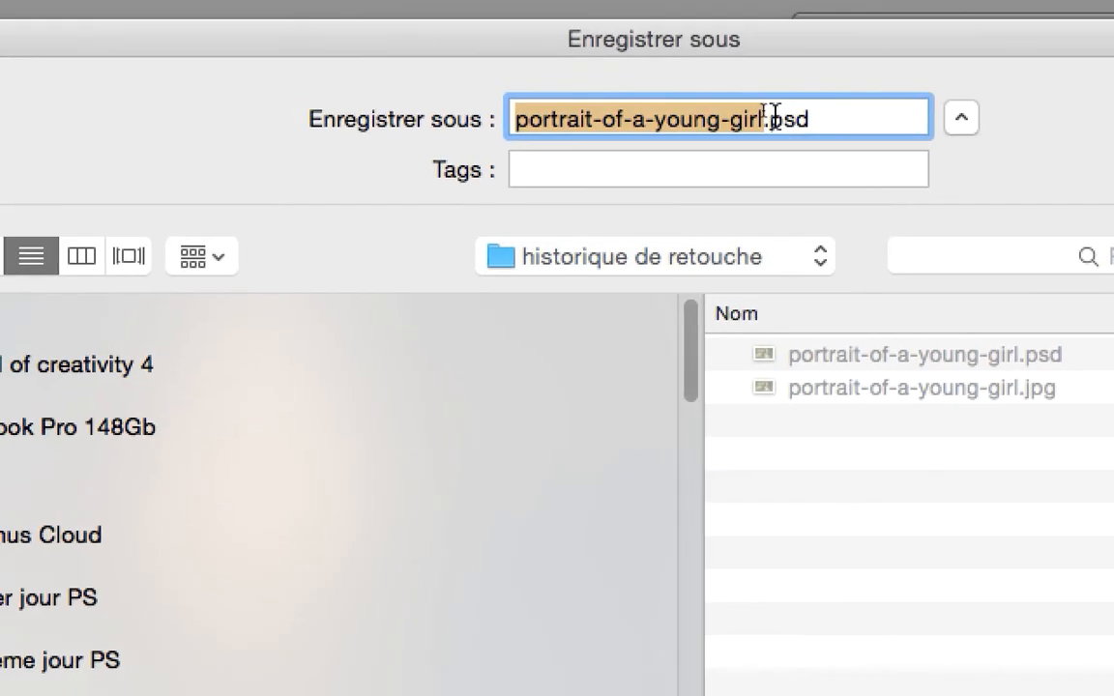
pyautogui.click(762, 113)
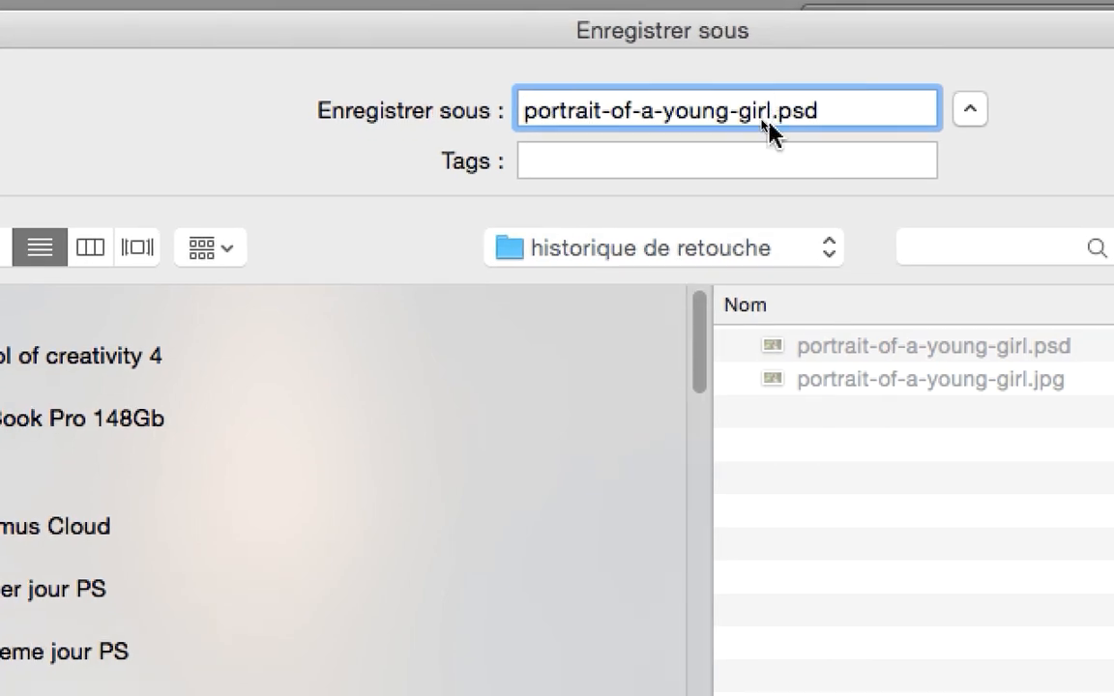
pyautogui.write('-02')
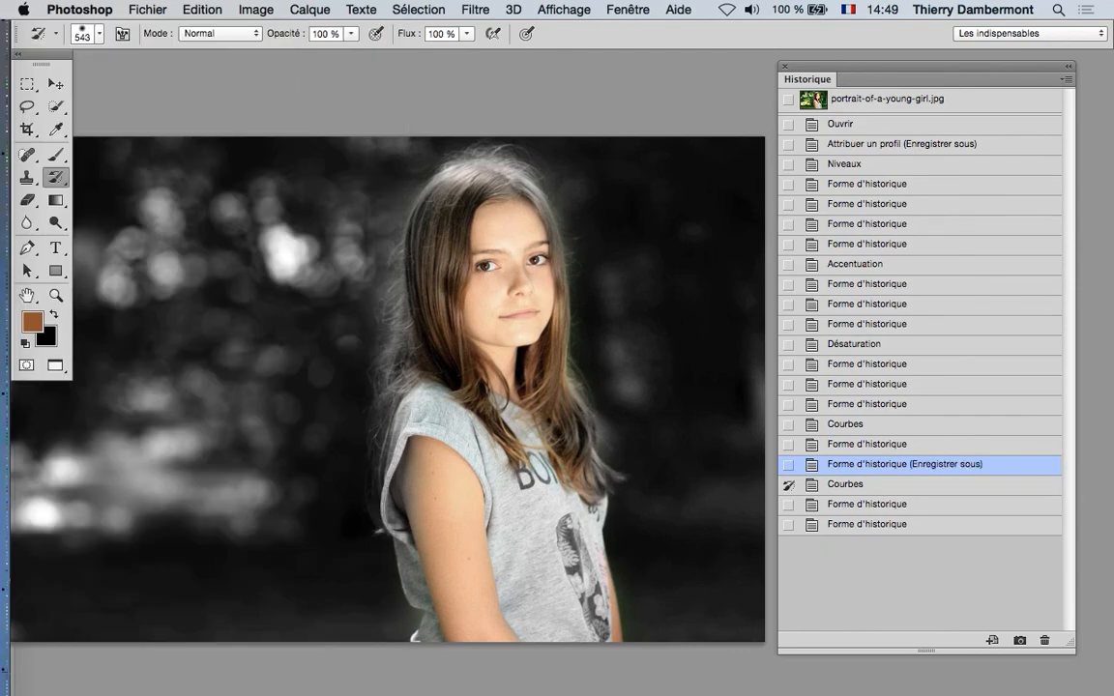
pyautogui.press('super+minus')
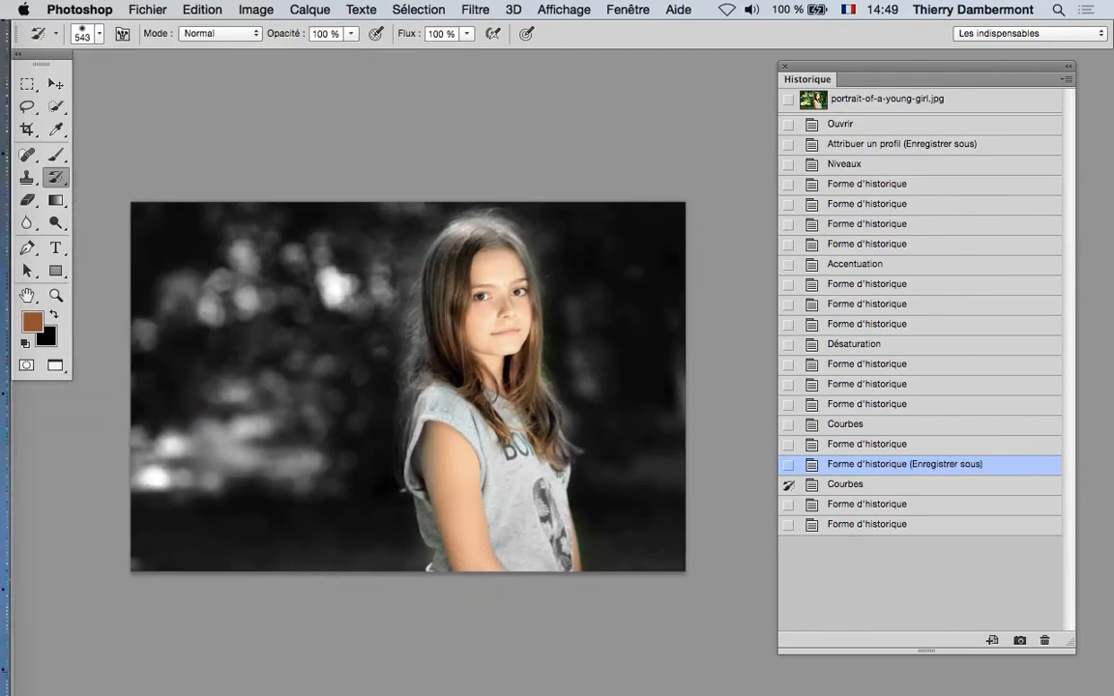